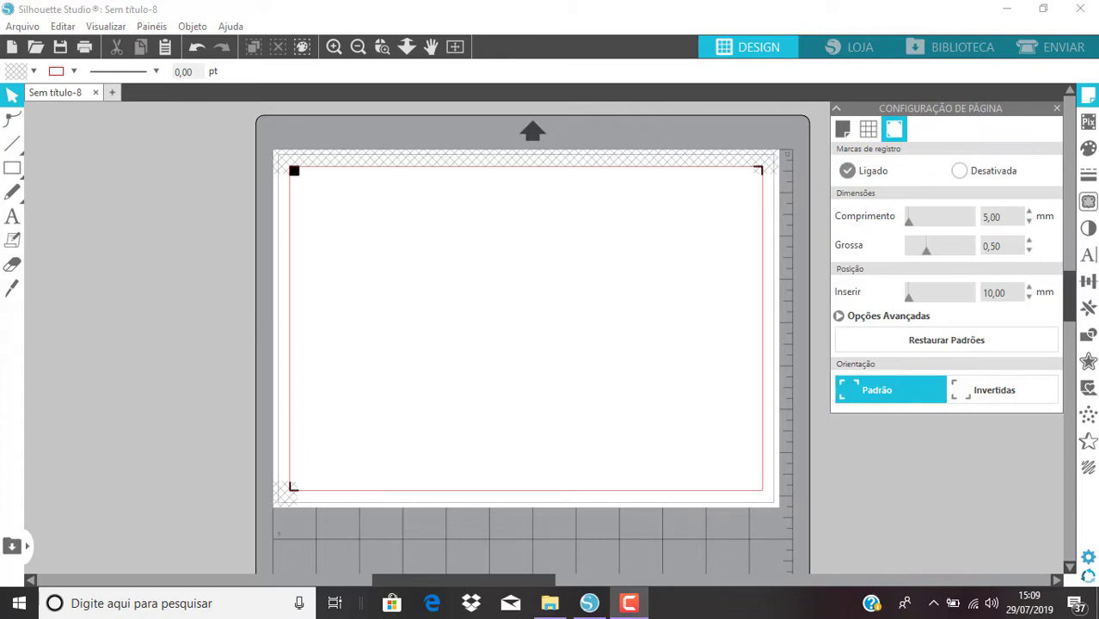
Turn off the registration marks and hide the page's cut margin, leaving only the print margin displayed
left_click(960, 171)
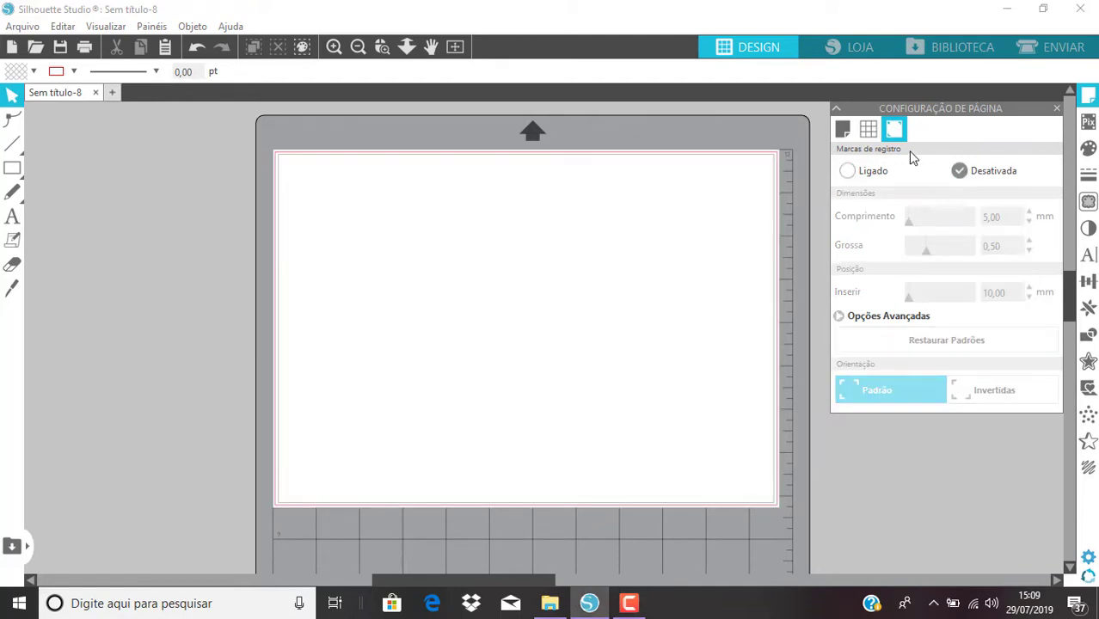
left_click(843, 128)
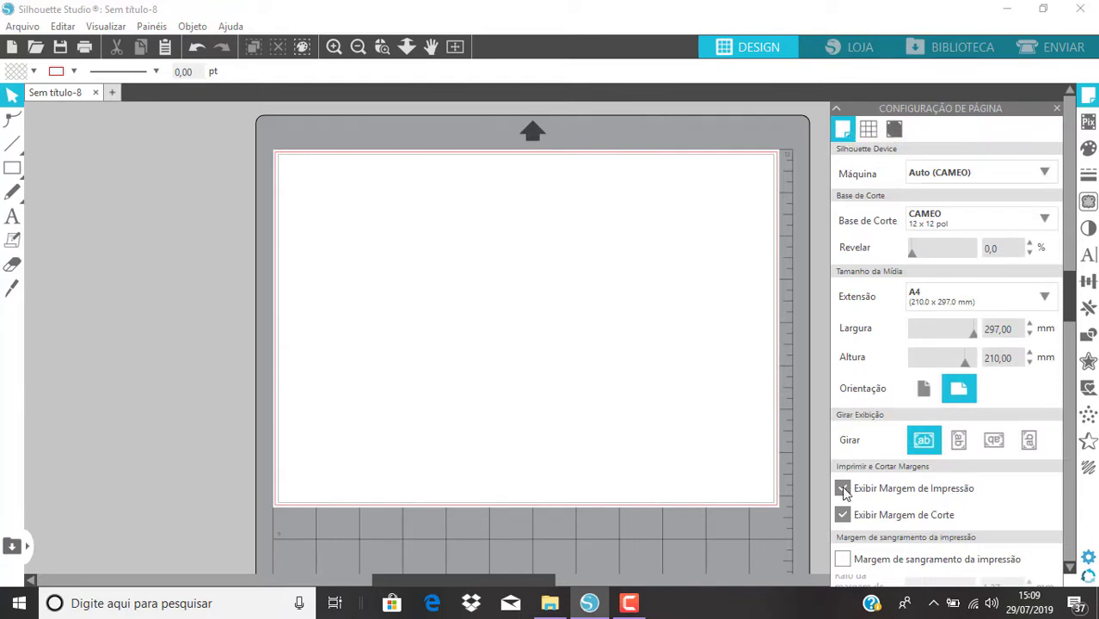
left_click(843, 515)
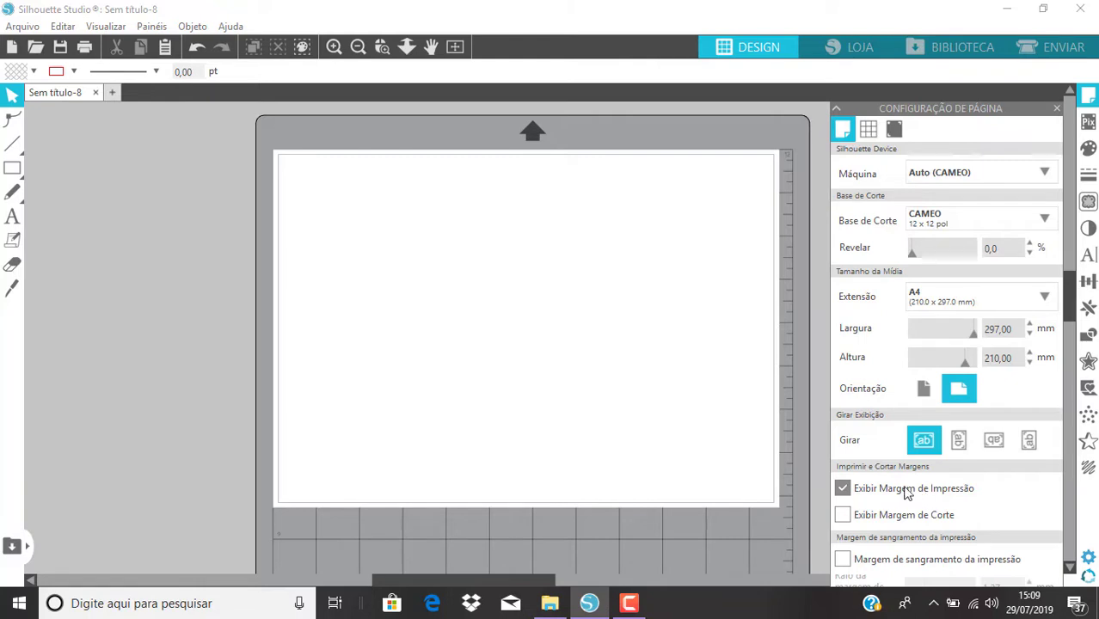
left_click(843, 489)
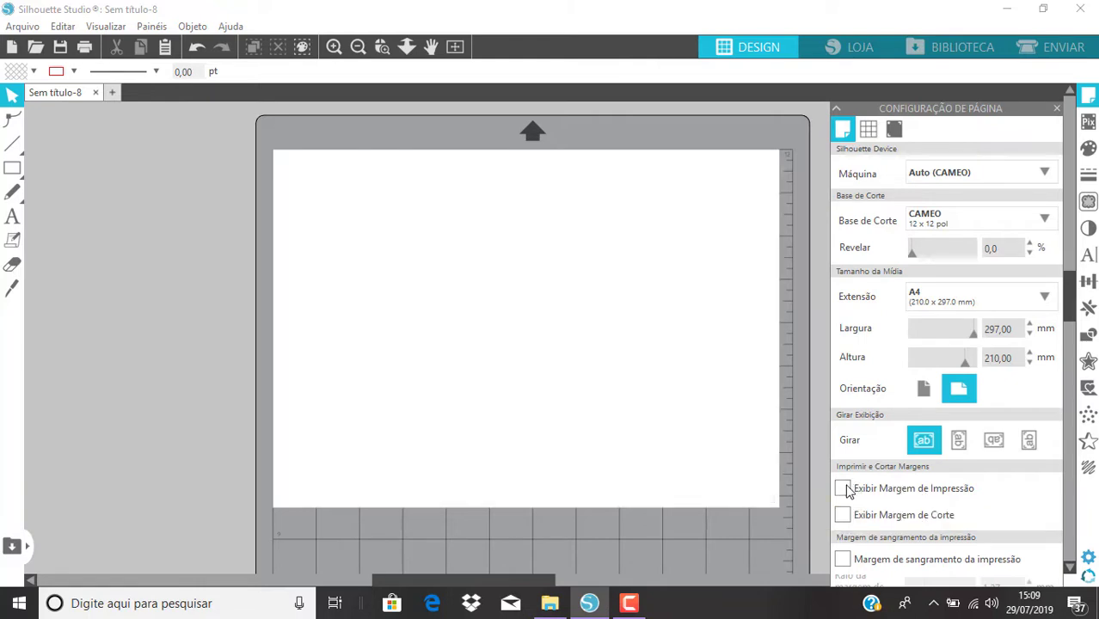
left_click(844, 489)
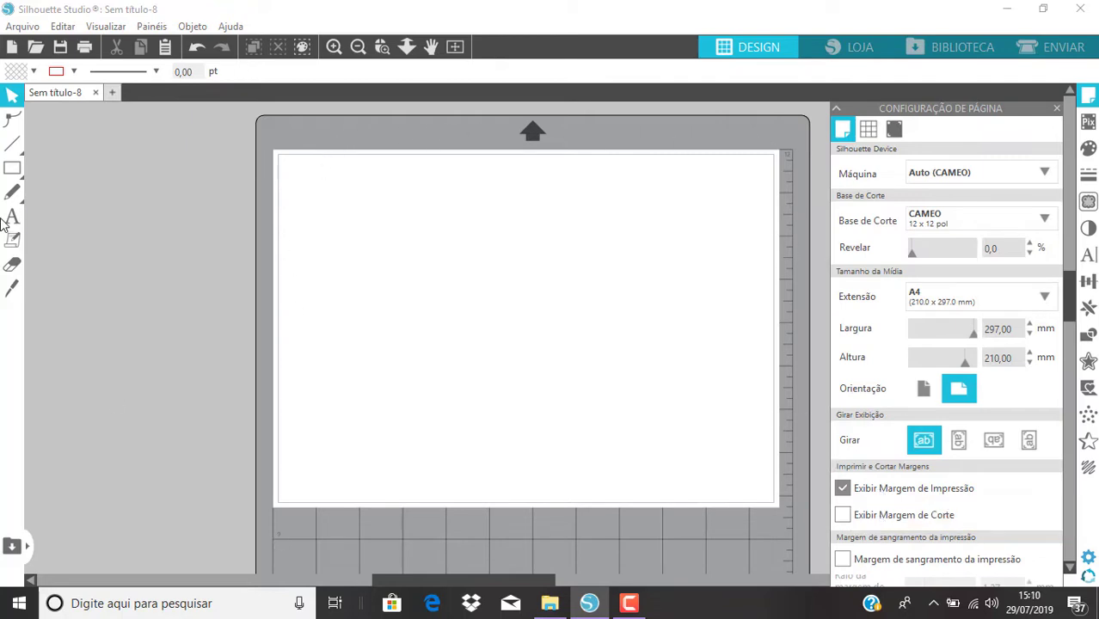
Draw a large rectangle covering nearly the whole page from the print margin's upper-left corner, and delete it
left_click(12, 169)
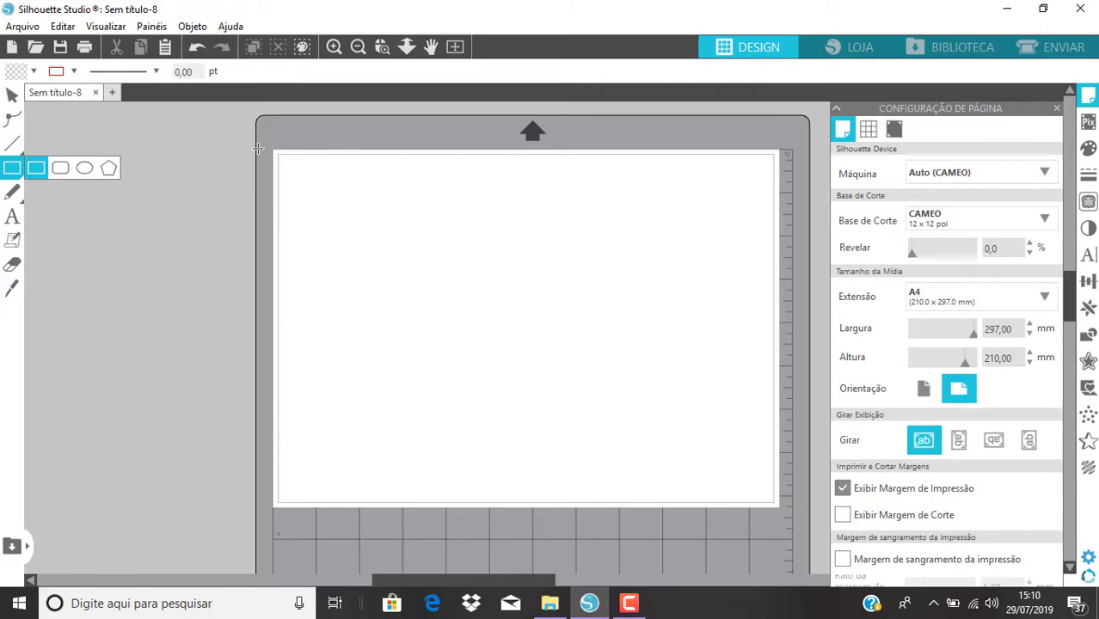
mouse_move(277, 154)
left_mouse_down()
mouse_move(498, 364)
mouse_move(566, 507)
mouse_move(768, 513)
left_mouse_up()
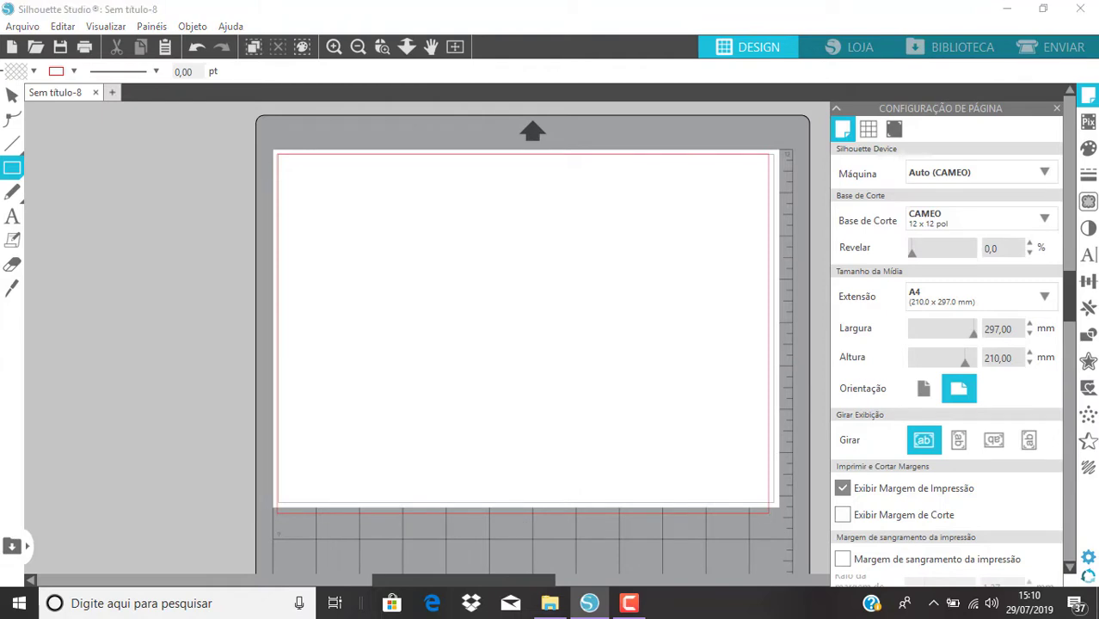
left_click(12, 95)
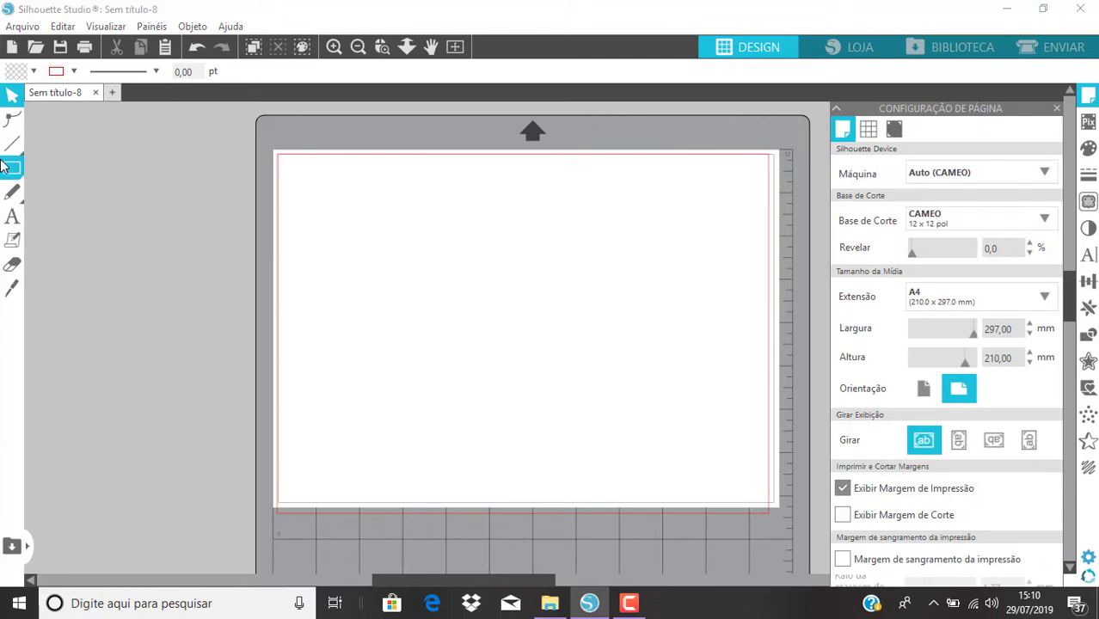
left_click(12, 144)
key("v")
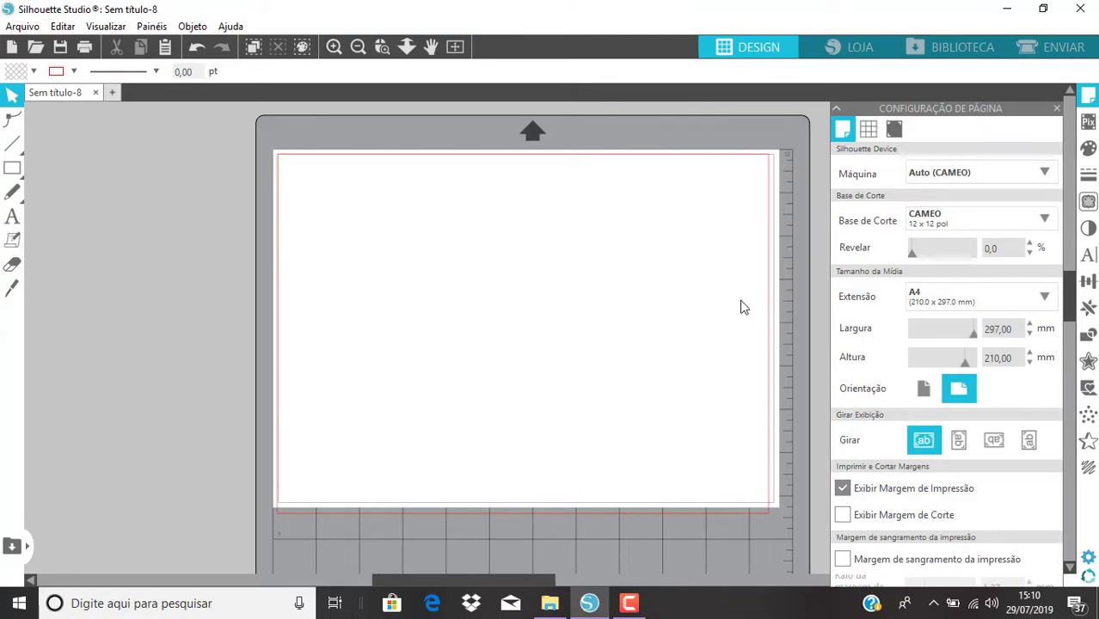
left_click(791, 316)
left_click(796, 320)
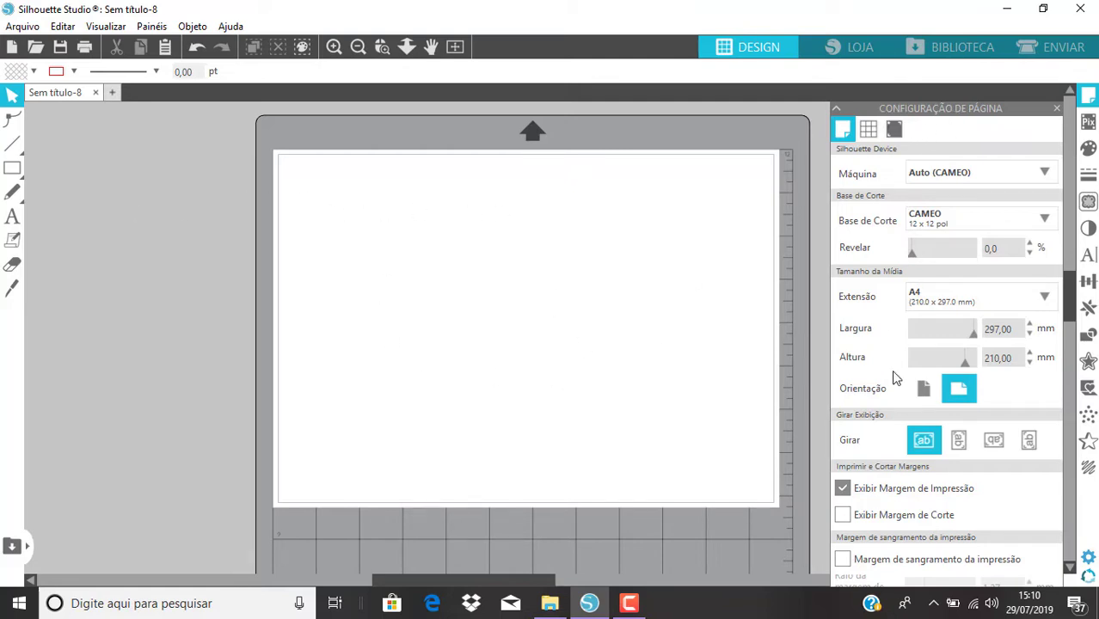
Show the page's cut margin and turn on the registration marks
left_click(844, 515)
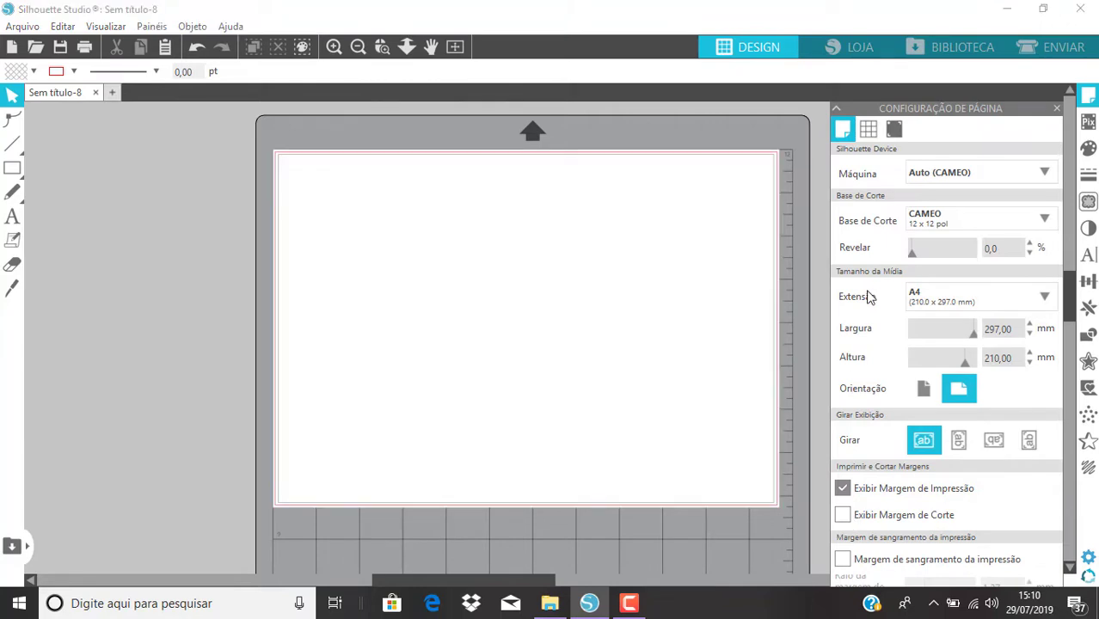
left_click(894, 131)
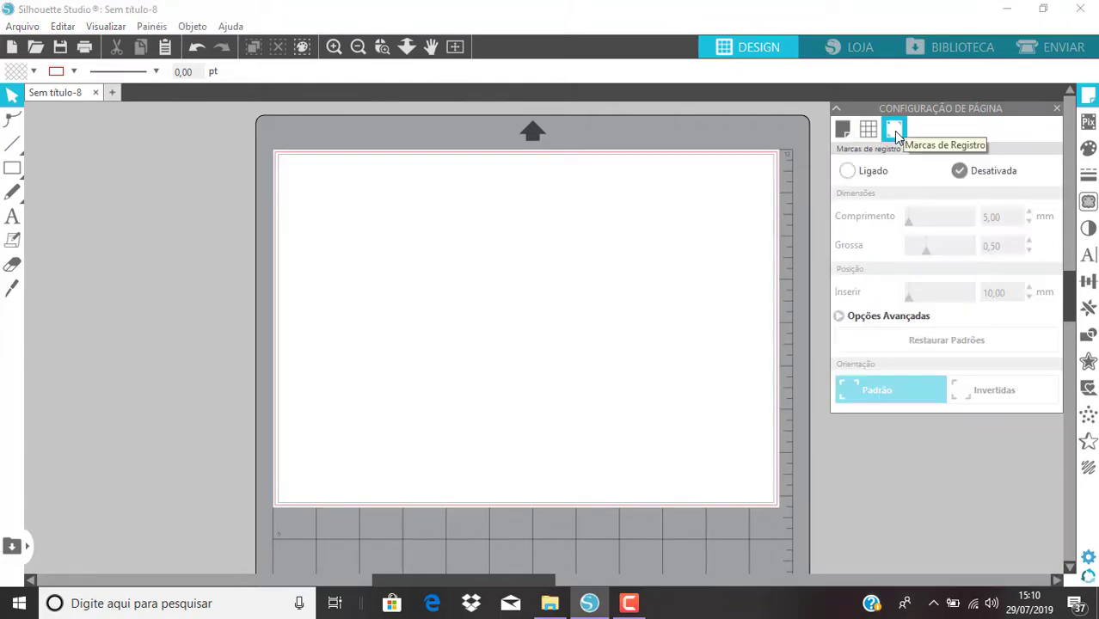
left_click(848, 171)
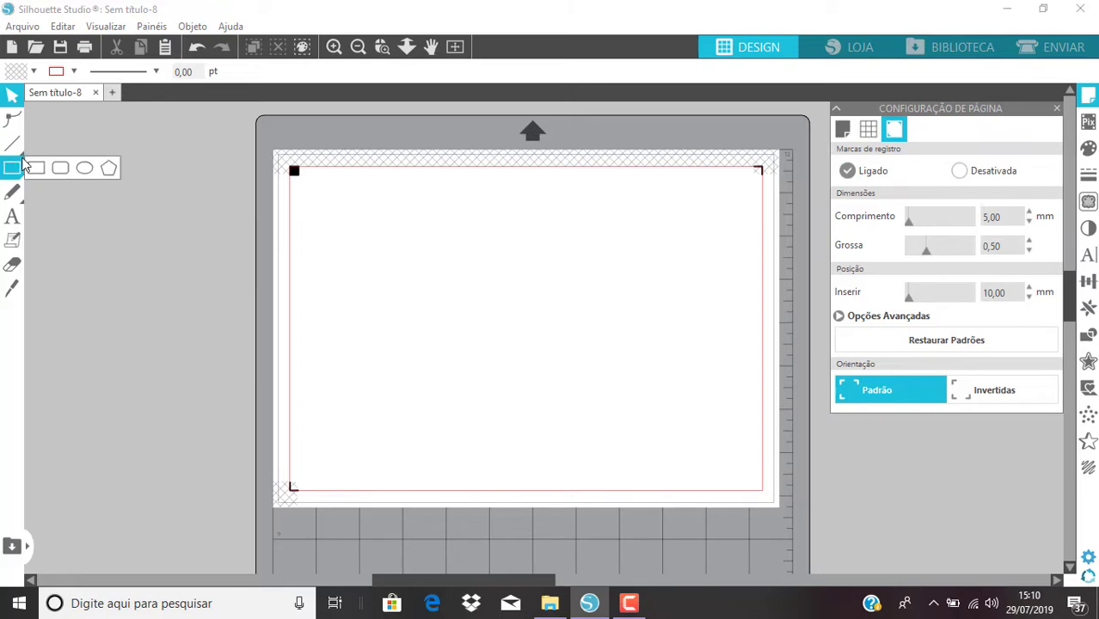
Draw a rectangle about 62 × 37 mm and move it just below the page's upper-left registration mark
left_click(32, 167)
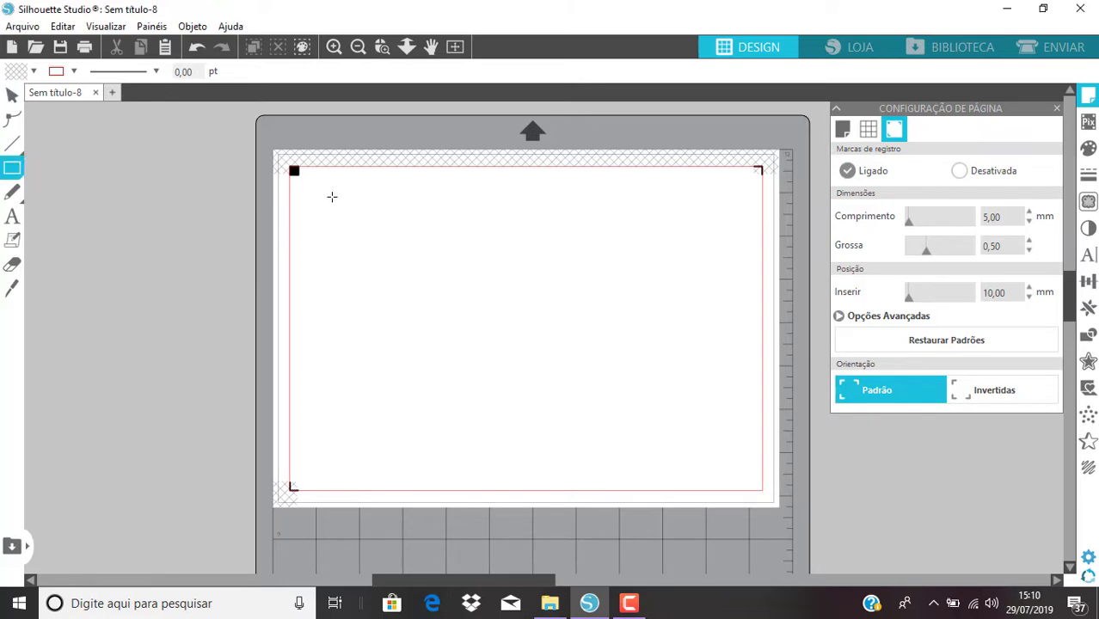
left_click_drag(332, 197, 438, 260)
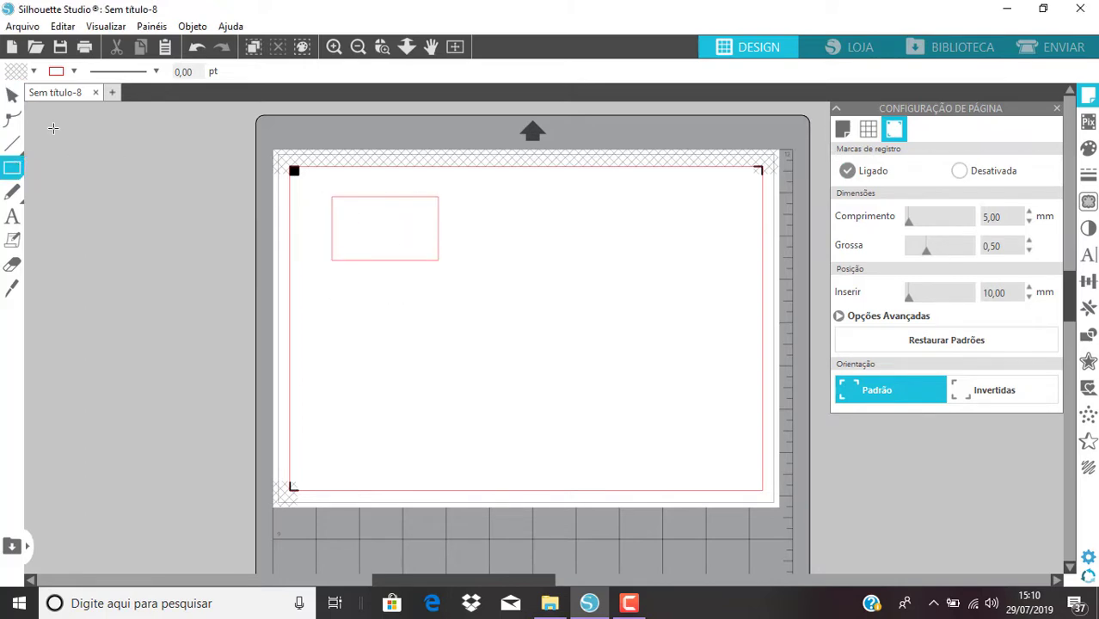
left_click(12, 95)
left_click_drag(420, 203, 391, 196)
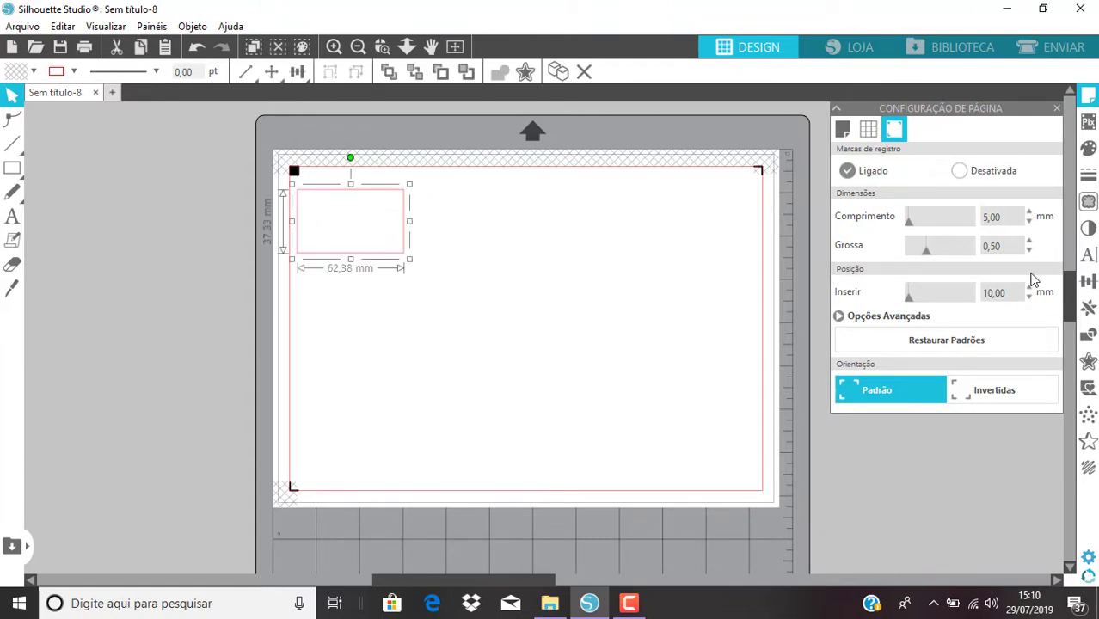
Fill the page with copies of the small rectangle, and delete all of them
left_click(1089, 307)
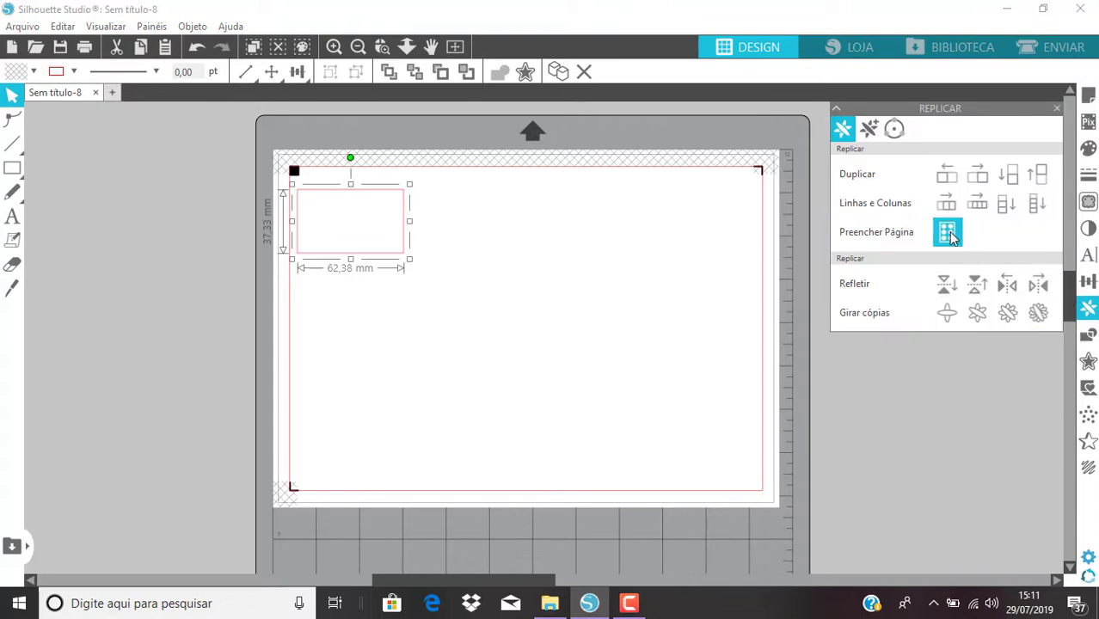
left_click(949, 235)
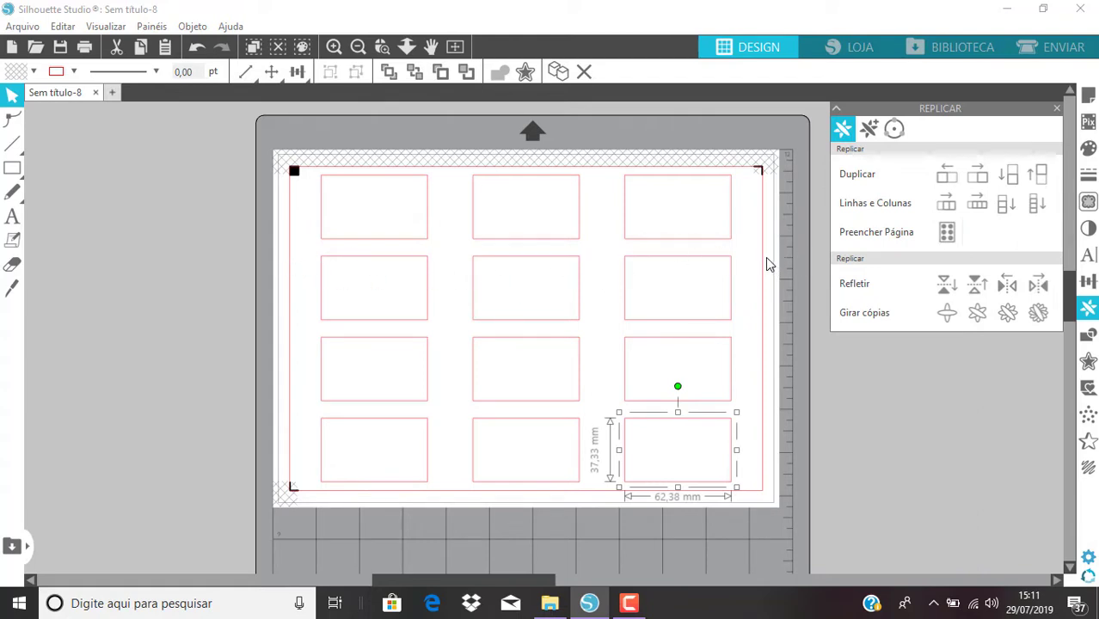
left_click_drag(249, 152, 784, 492)
key("Delete")
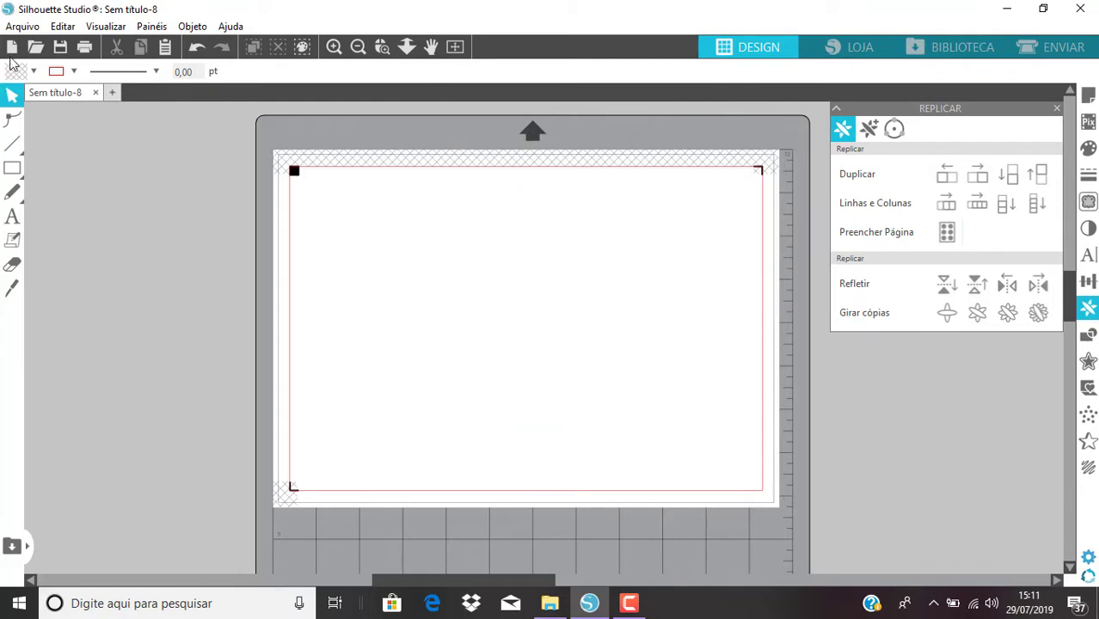
Set the paper size in the print page setup to A4 (210 x 297 mm)
left_click(23, 26)
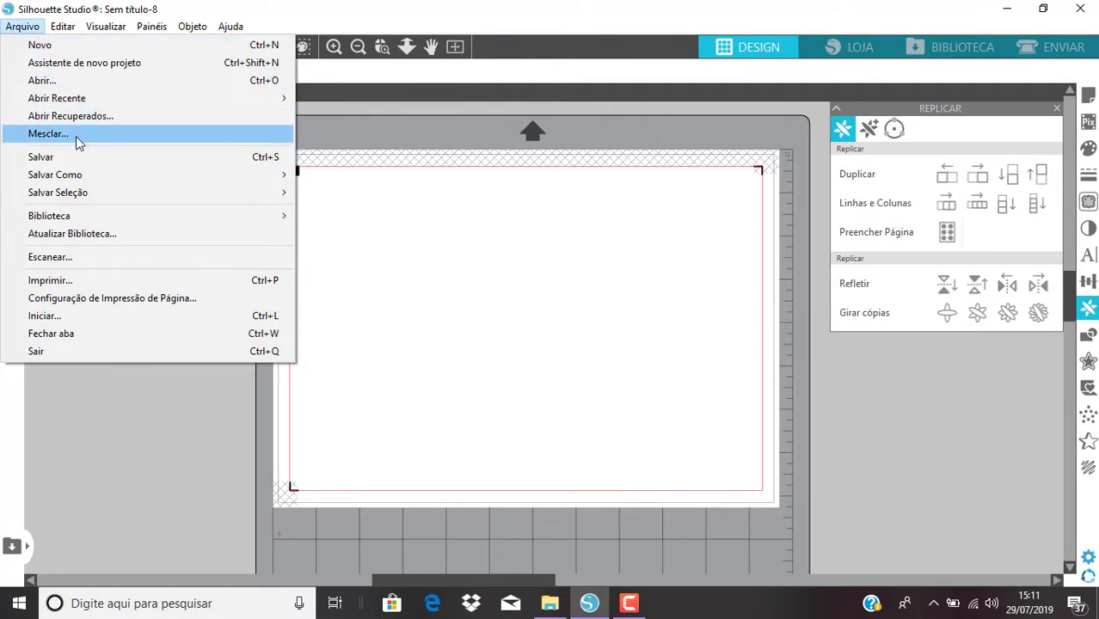
left_click(186, 301)
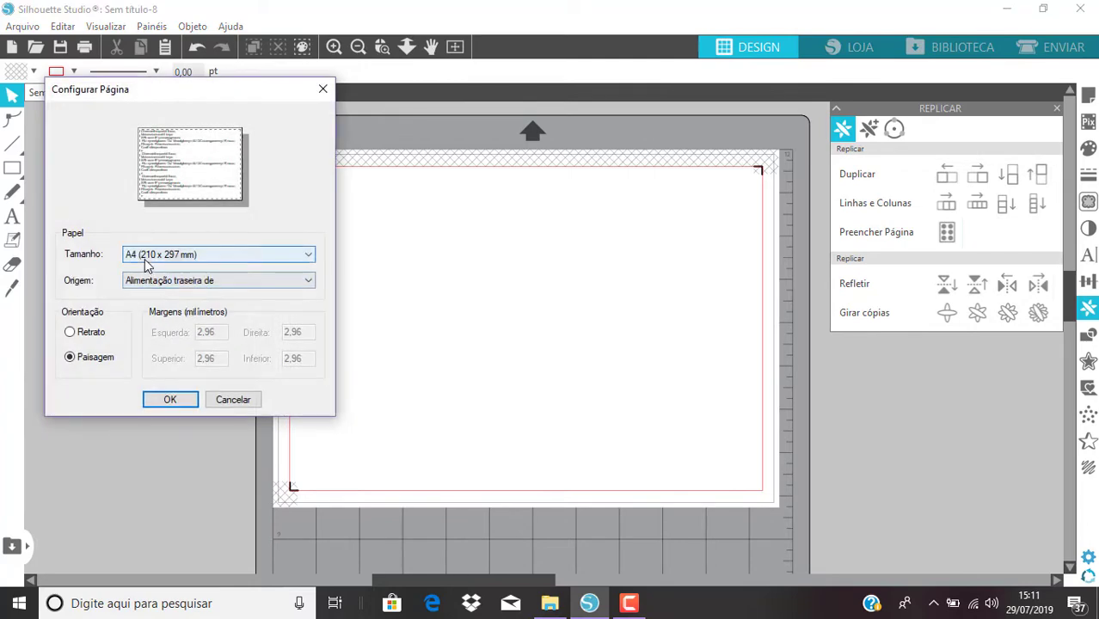
left_click(207, 268)
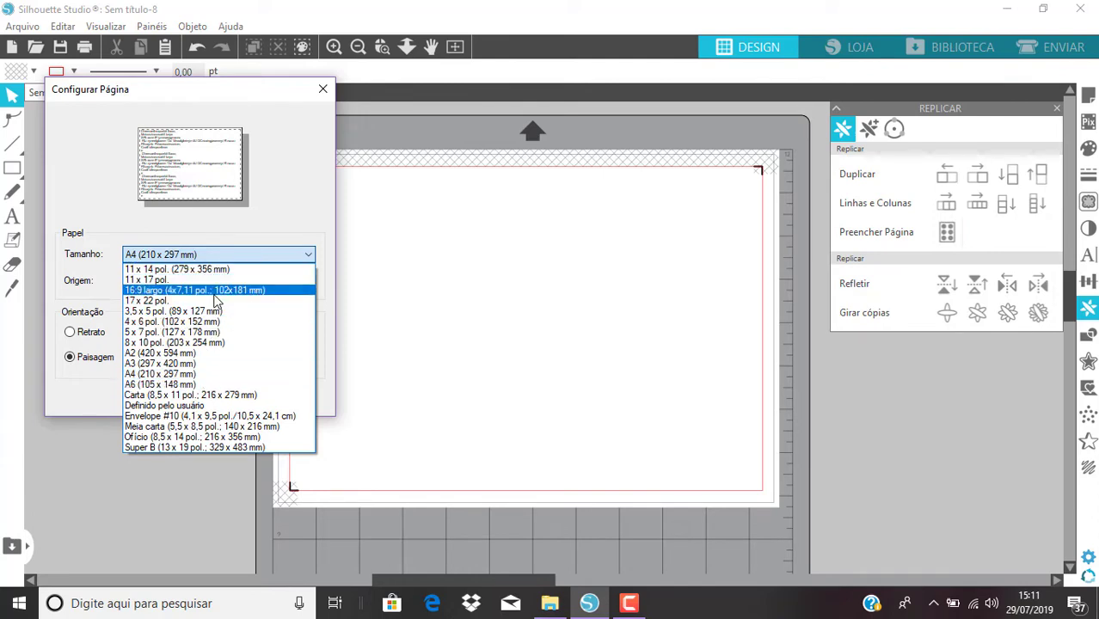
left_click(239, 375)
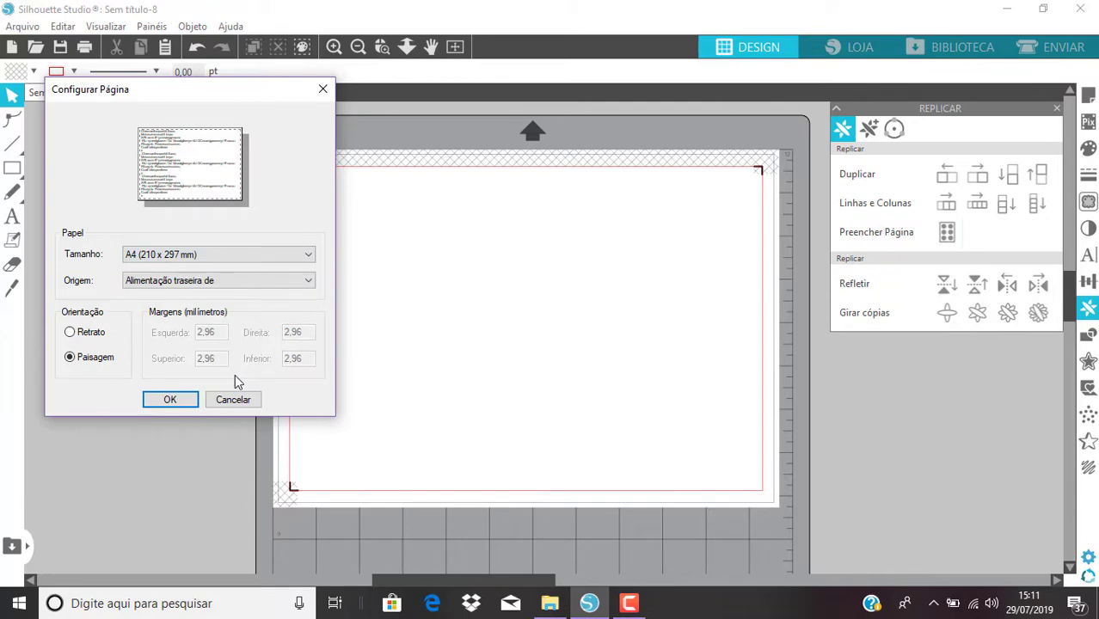
left_click(185, 403)
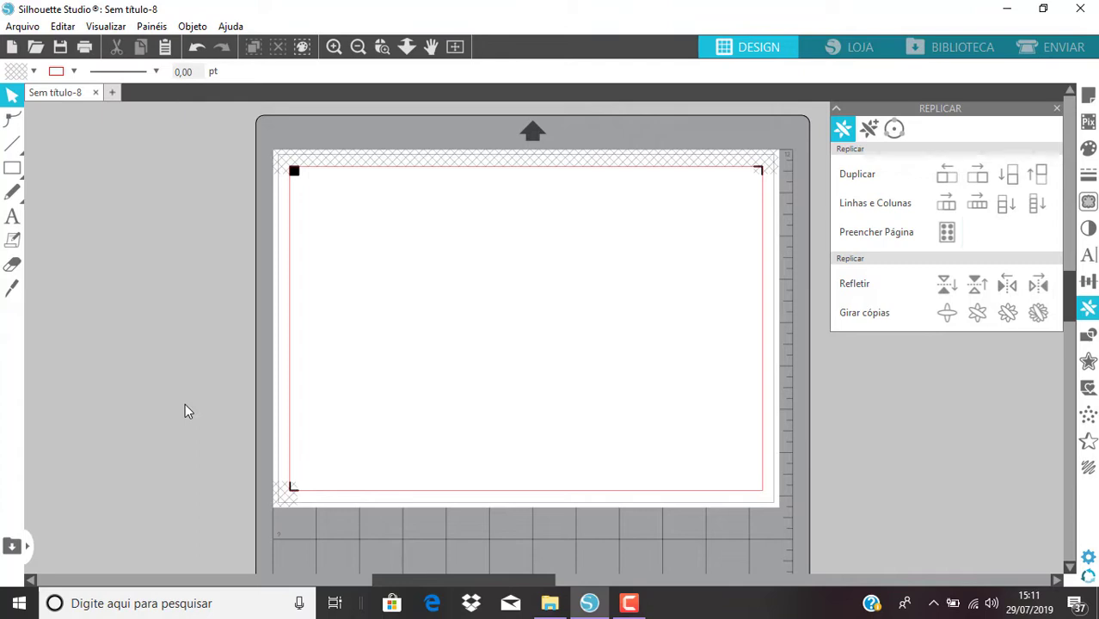
Switch to the Windows printers and scanners settings and open the print server properties
left_click(163, 608)
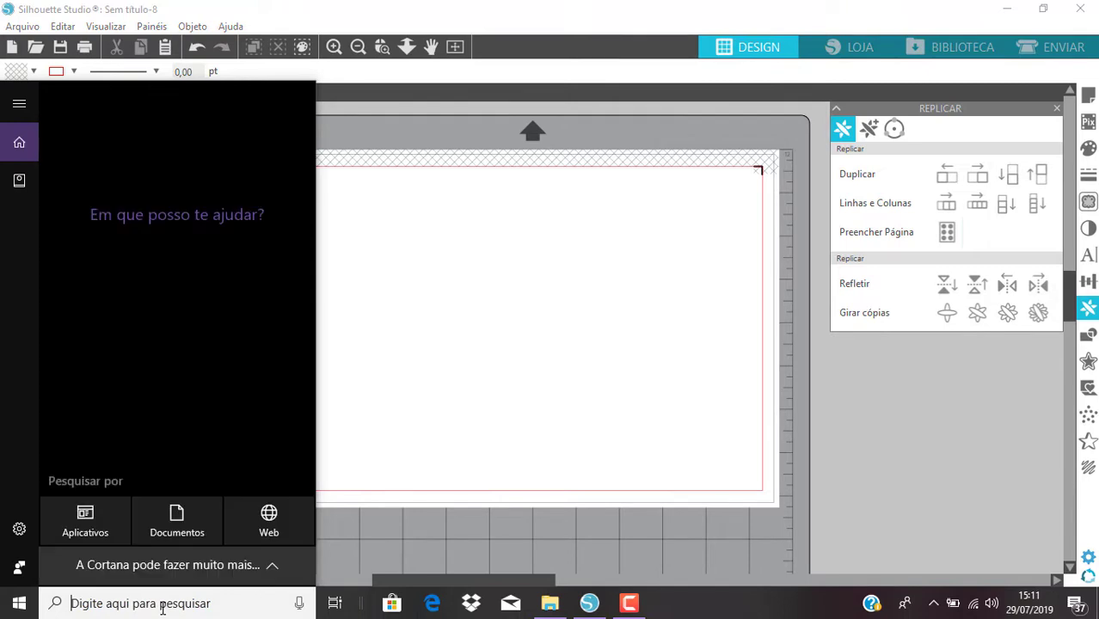
type("im")
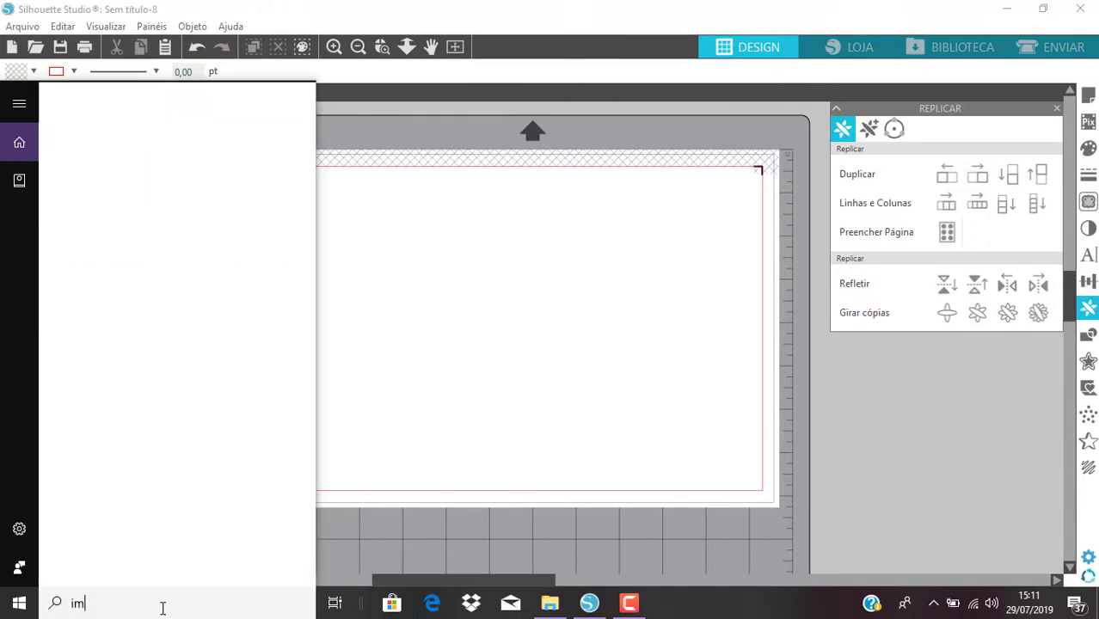
type("pre")
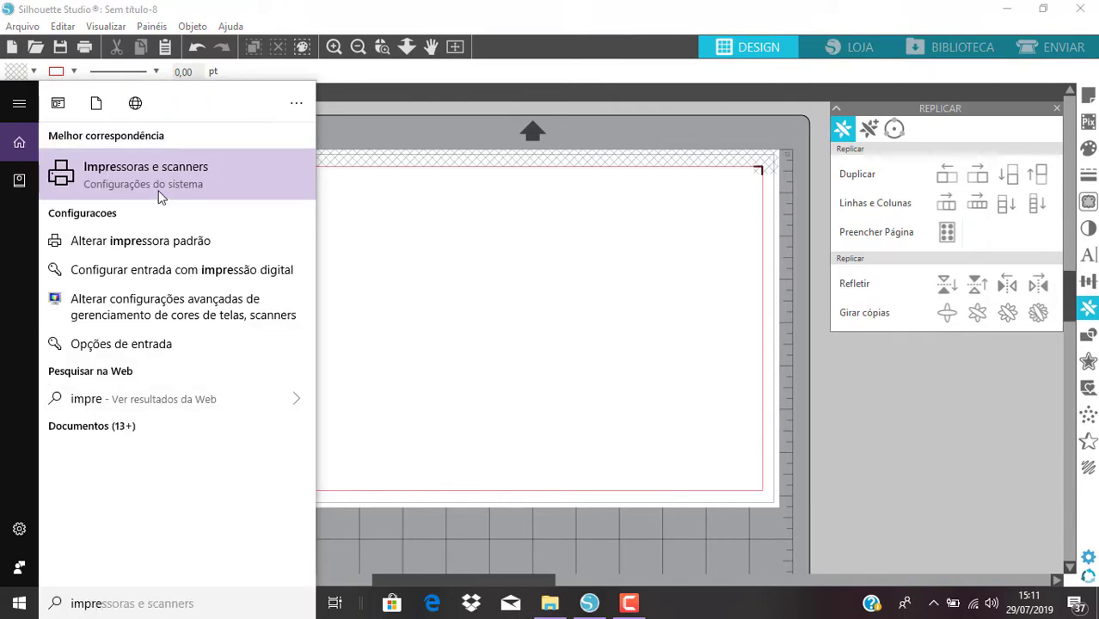
left_click(157, 196)
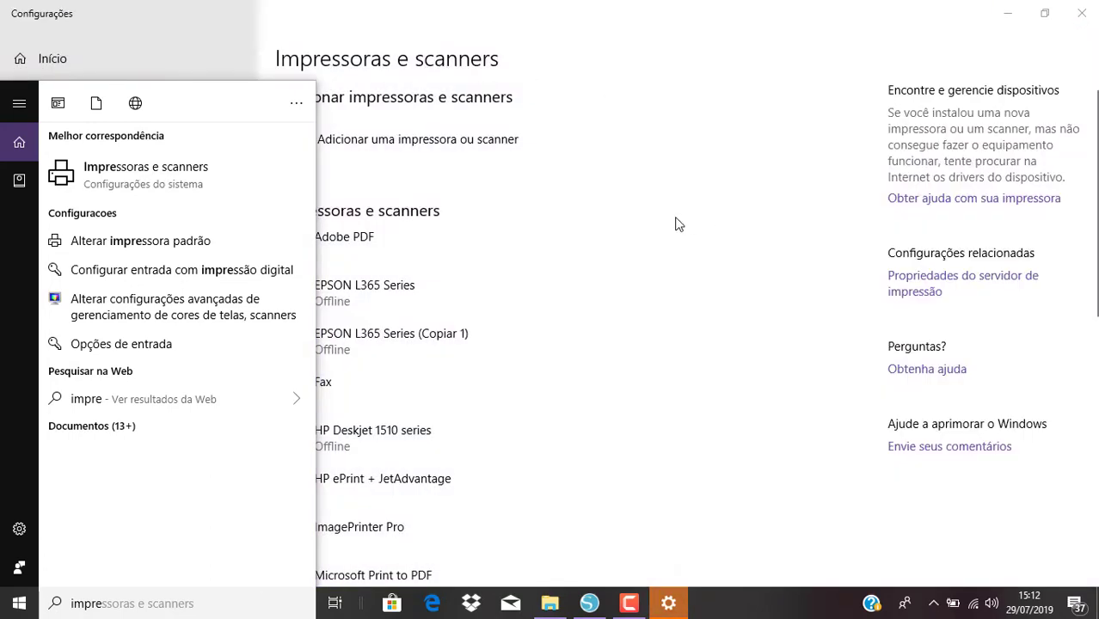
left_click(675, 222)
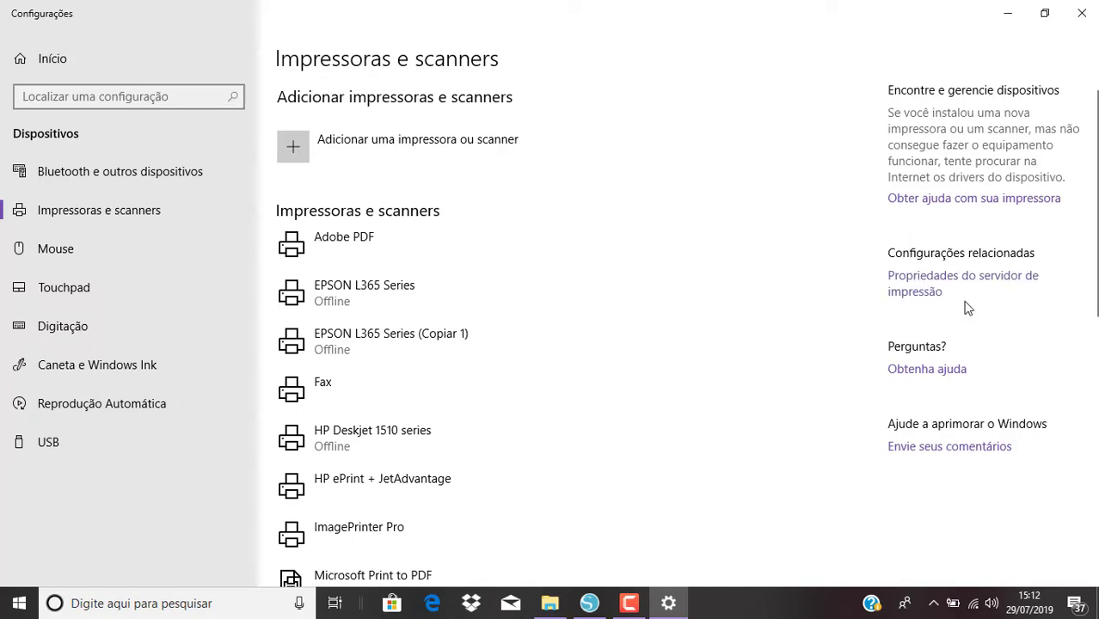
left_click(915, 286)
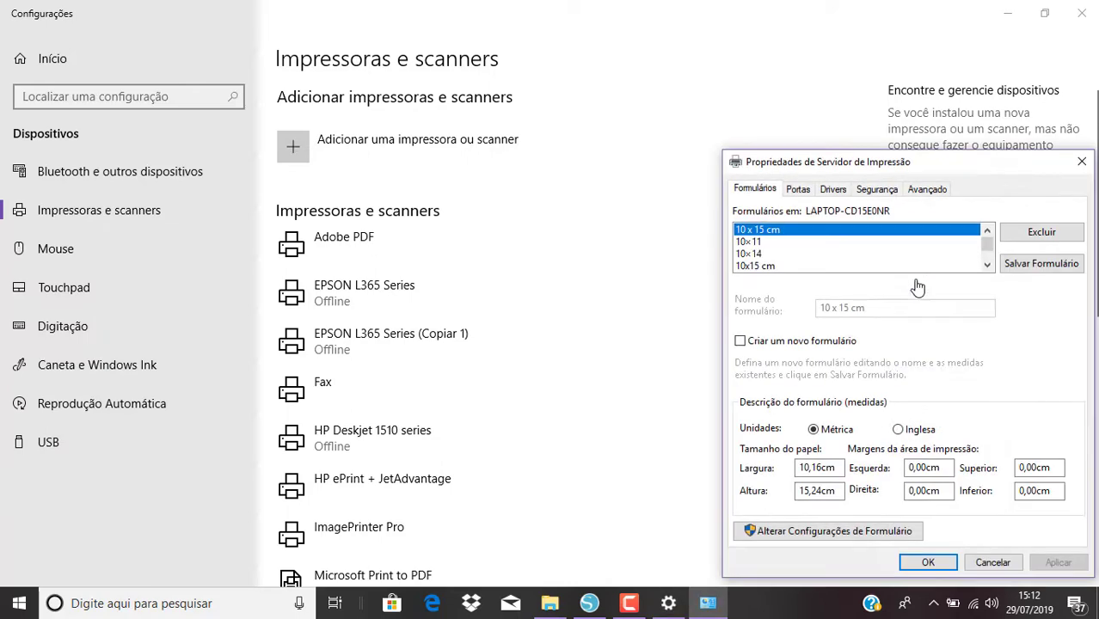
left_click_drag(1001, 165, 555, 144)
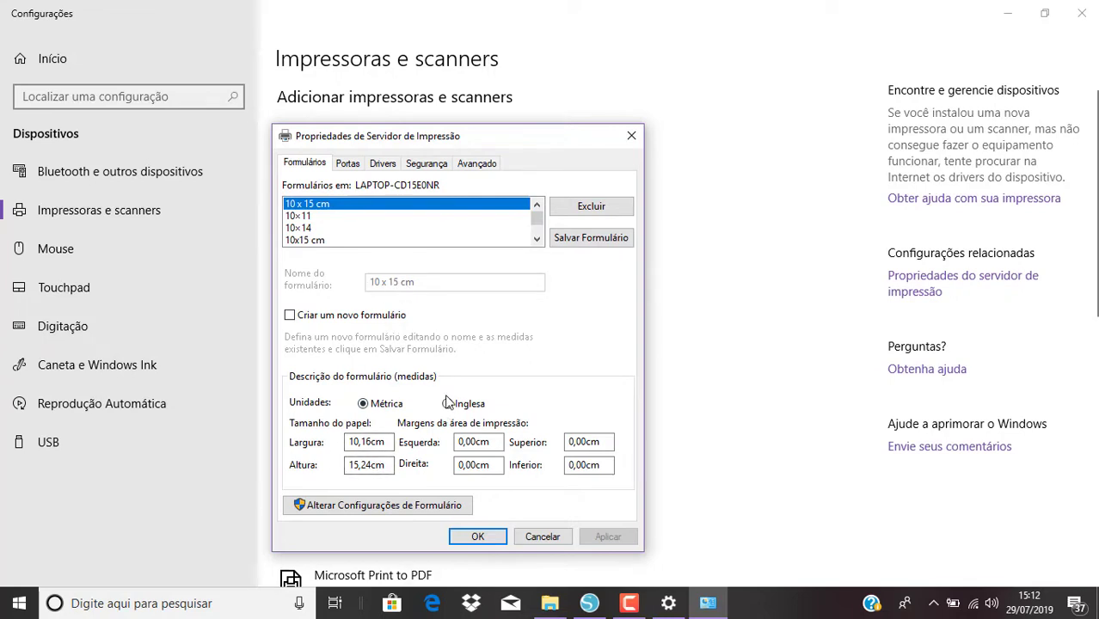
Select the A4 form in the print server's list of forms
left_click_drag(537, 215, 537, 220)
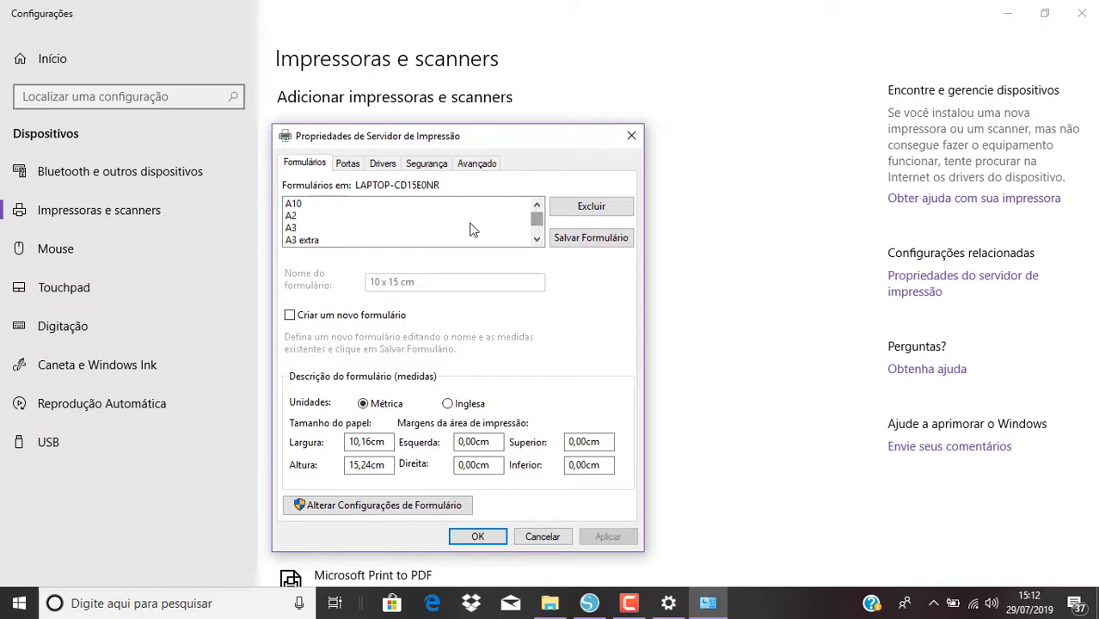
left_click(423, 239)
key("Down")
key("Down")
key("Down")
key("Down")
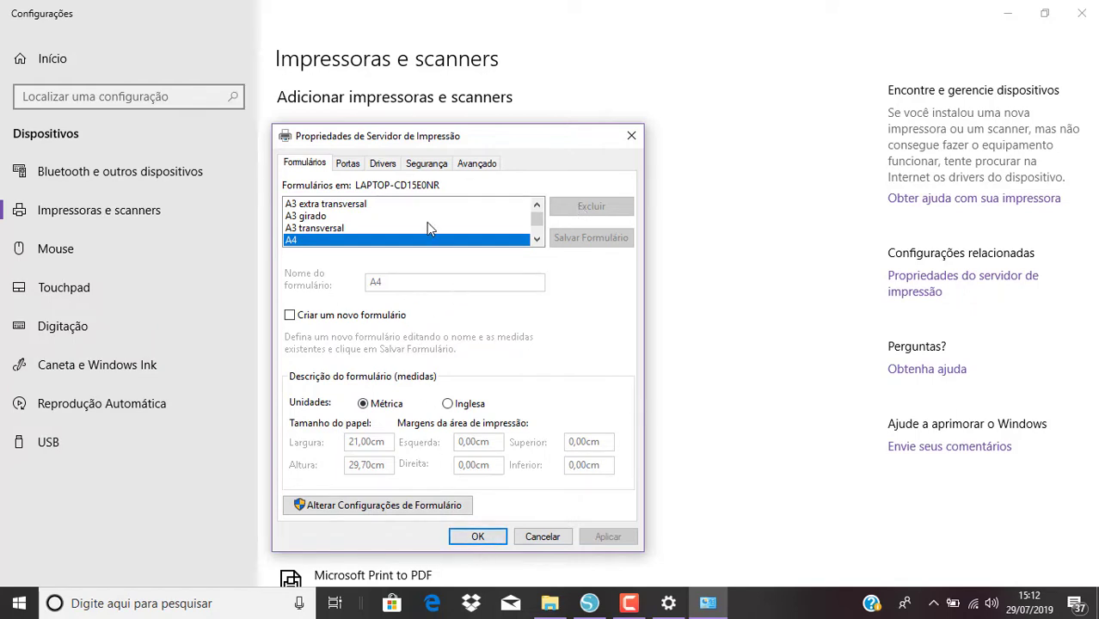
Enable creating a new form based on A4, accept the print server properties and close the Windows settings
left_click(292, 316)
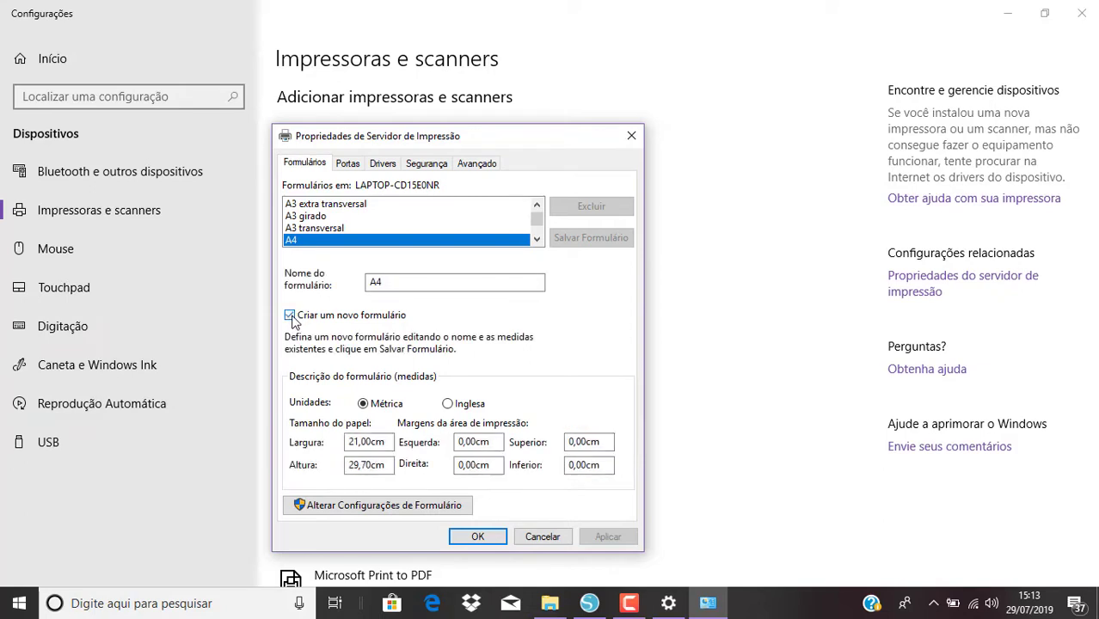
left_click(406, 283)
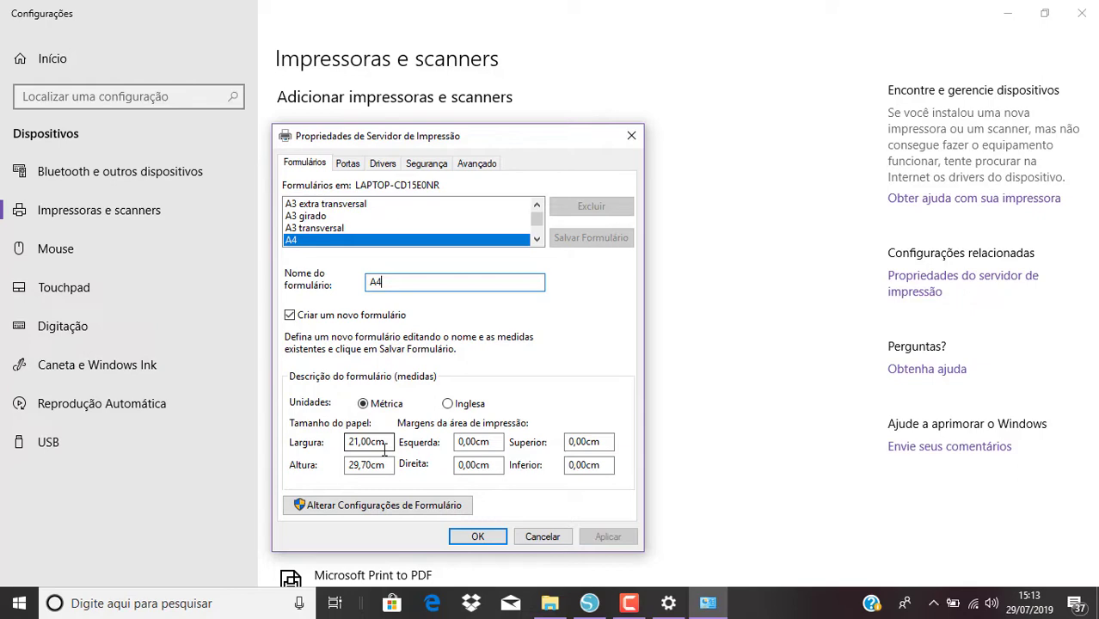
left_click_drag(430, 136, 619, 162)
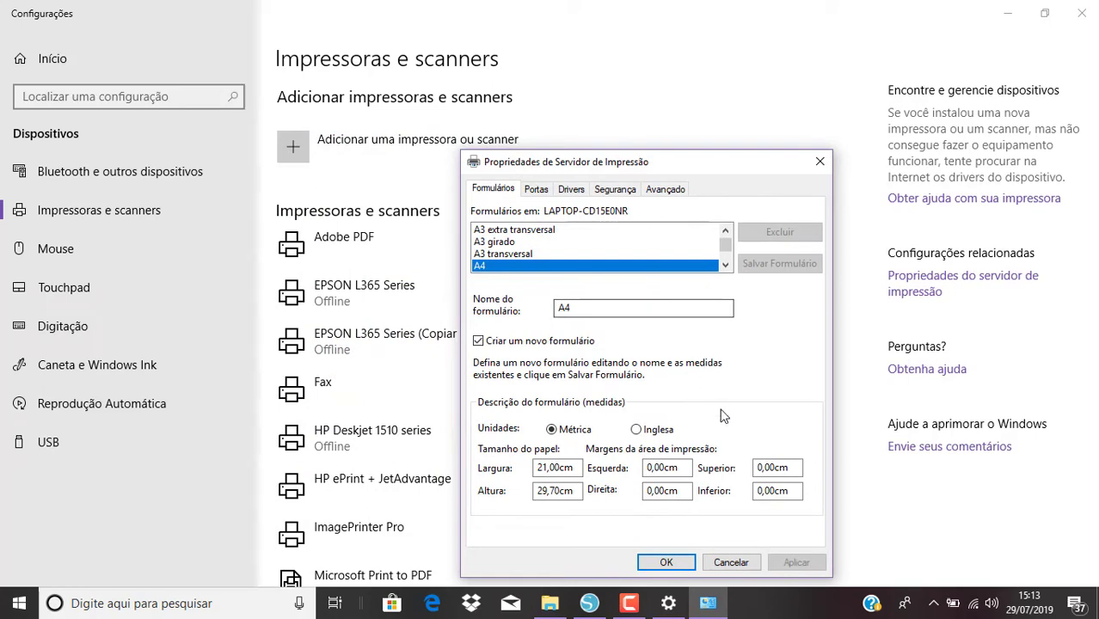
left_click(668, 564)
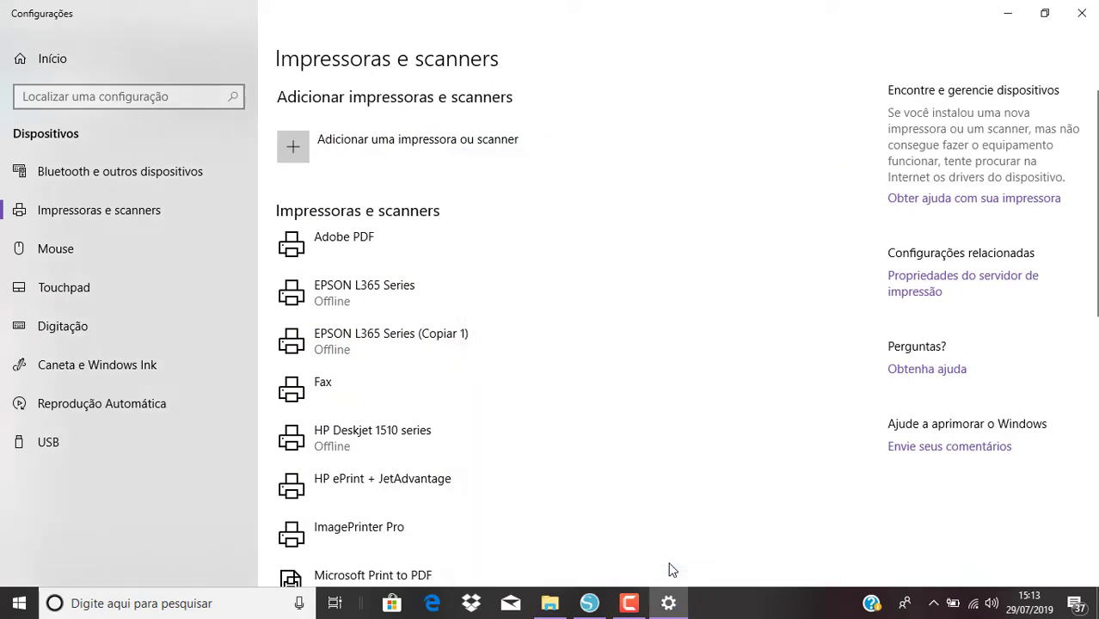
left_click(1082, 13)
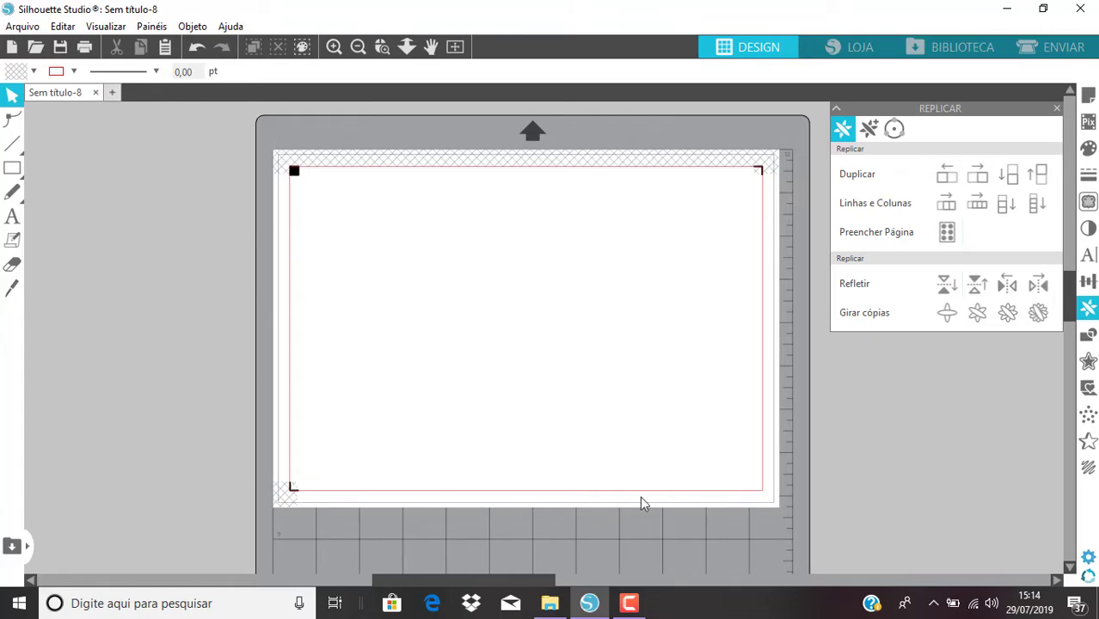
Insert ALBUM DE FIGURINHAS DIA DOS PAIS 3 from the album's STUDIO folder in File Explorer into the open Silhouette Studio document
key("alt+Tab")
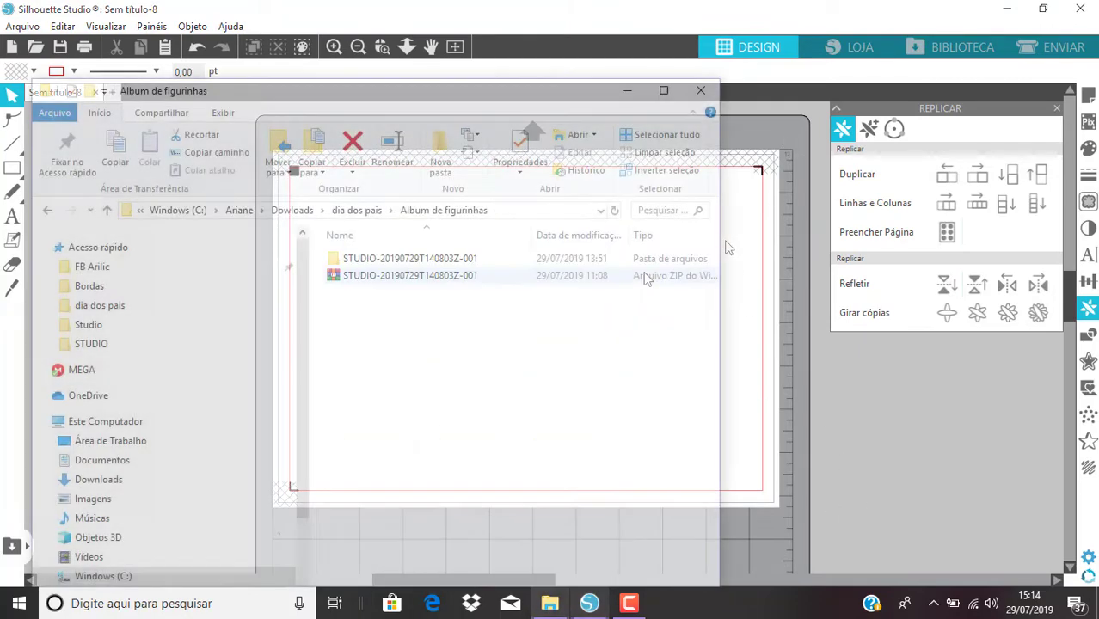
left_click_drag(500, 92, 201, 93)
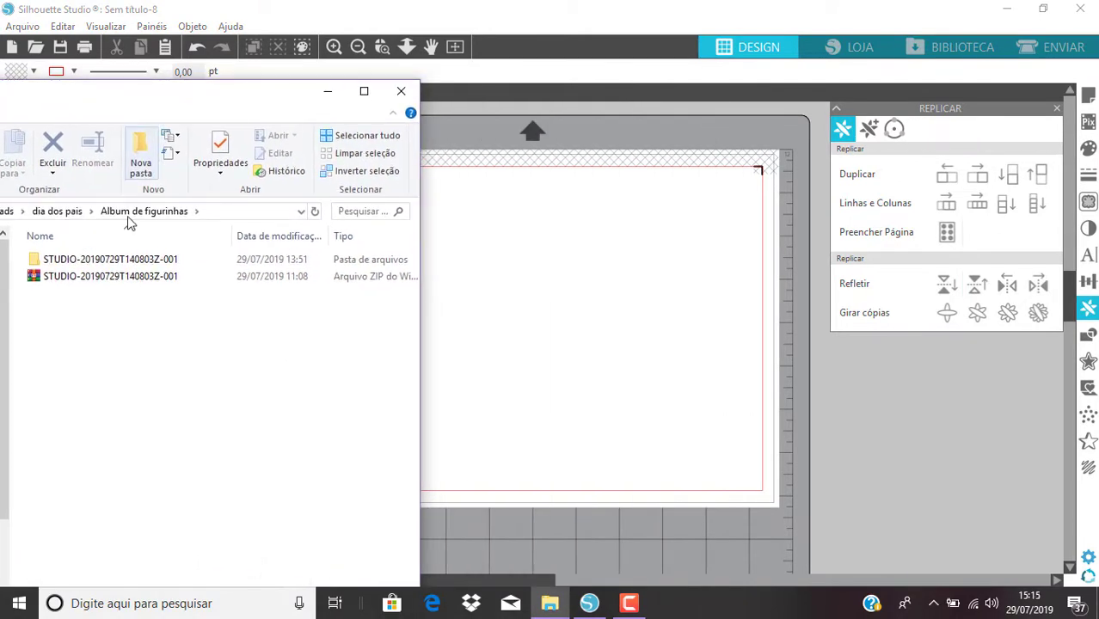
double_click(86, 261)
double_click(86, 261)
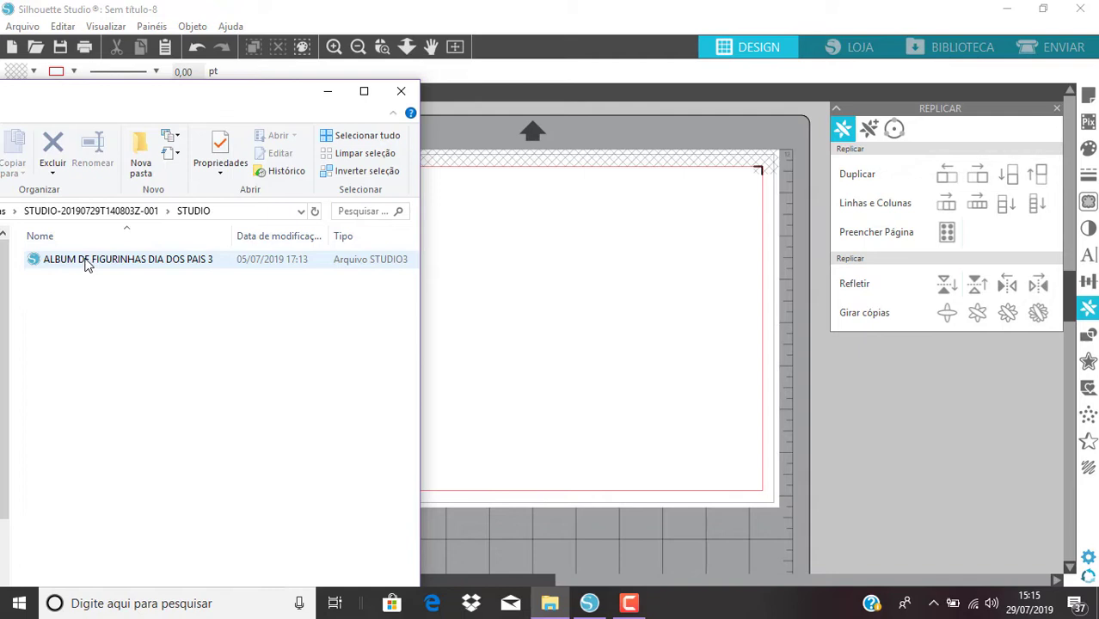
left_click(86, 259)
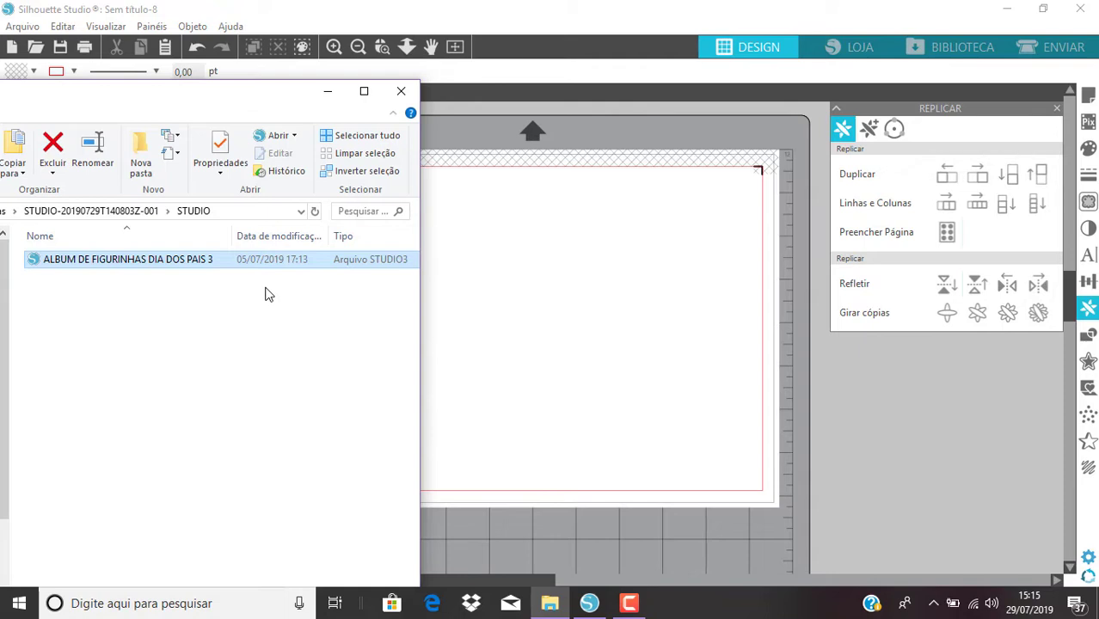
left_click_drag(216, 263, 535, 314)
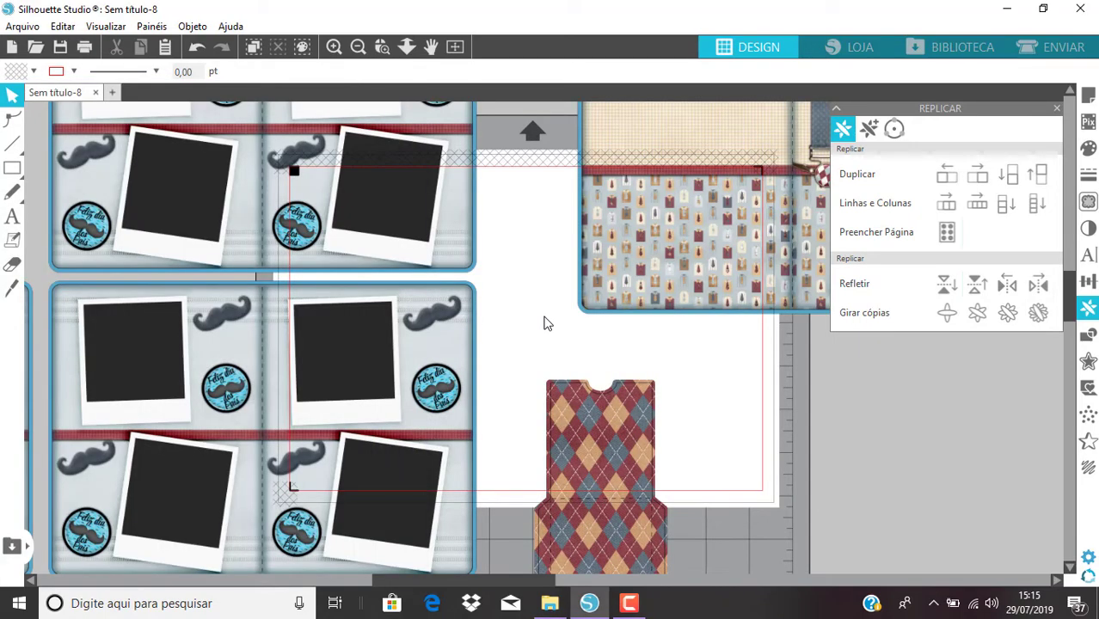
Move all inserted designs together so the "Feliz Dia dos Pais" cover lies on the page, and place the argyle envelope above the leftmost album page
scroll(544, 323, "down", 2)
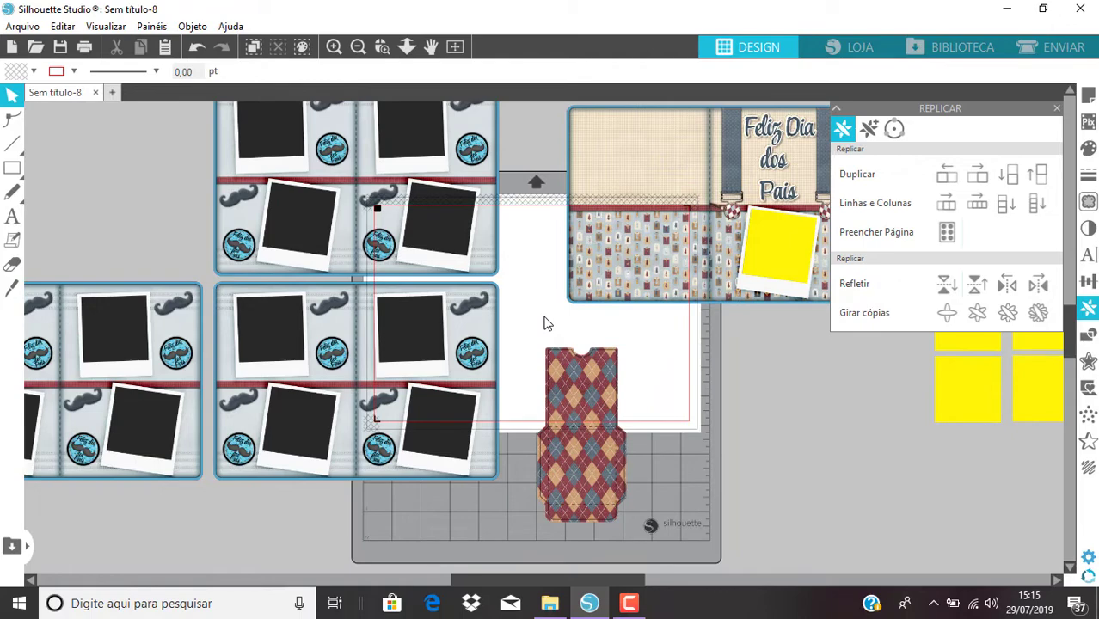
scroll(544, 323, "down", 2)
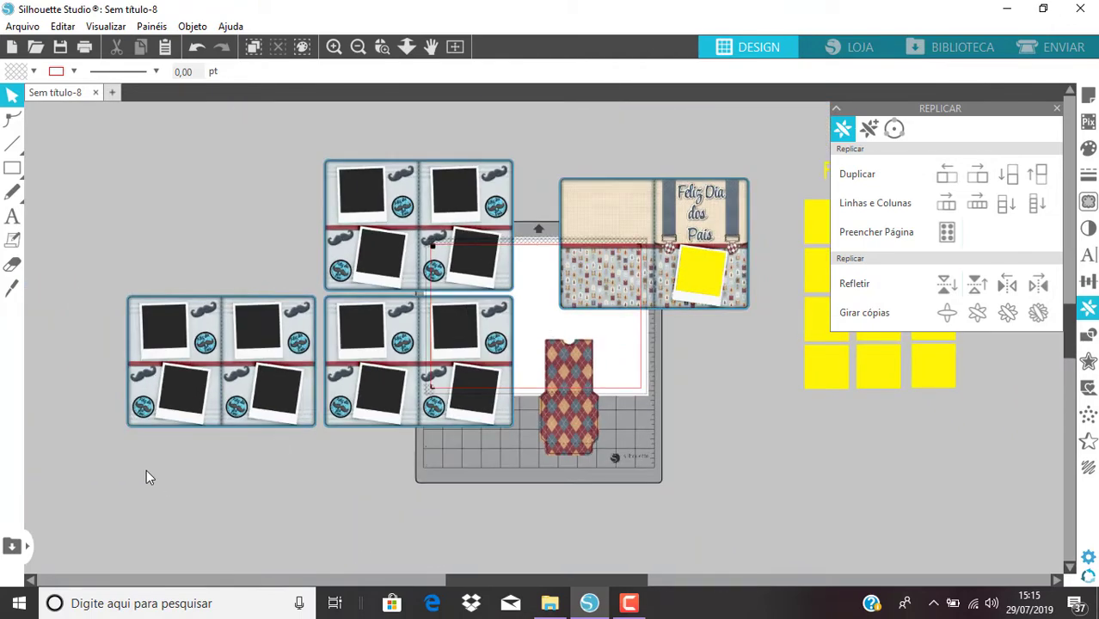
key("ctrl+a")
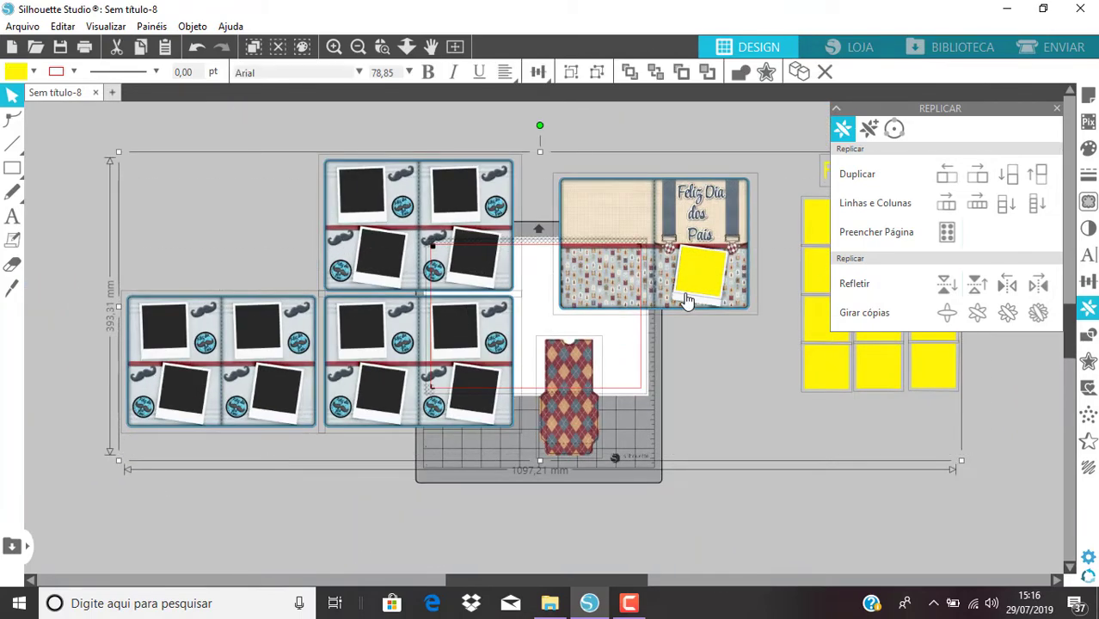
left_click_drag(667, 254, 551, 328)
left_click(561, 479)
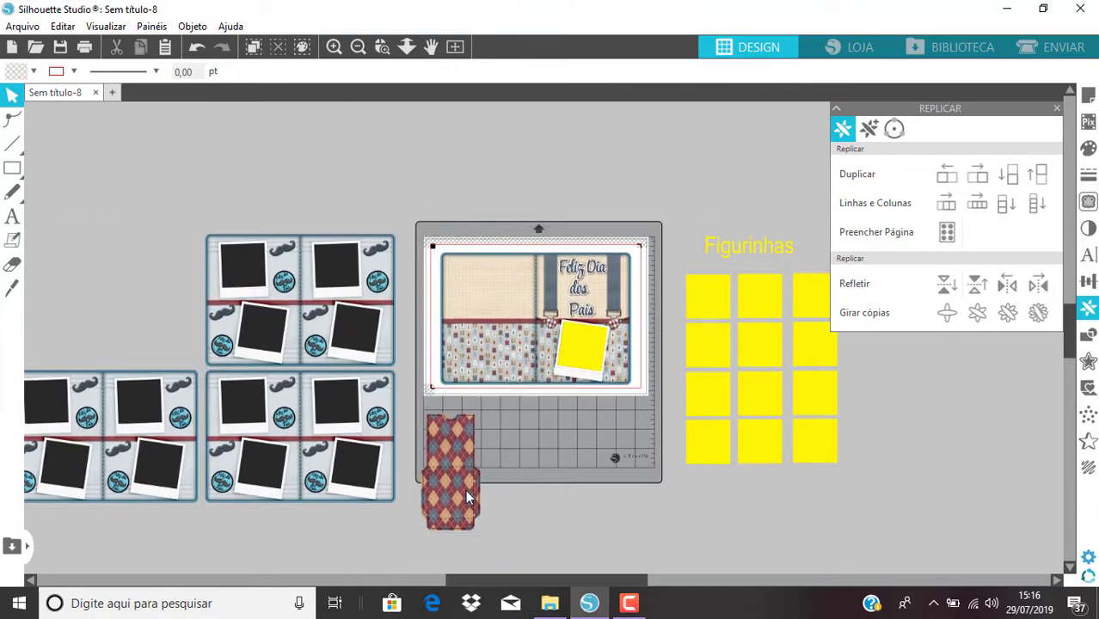
left_click_drag(469, 499, 147, 292)
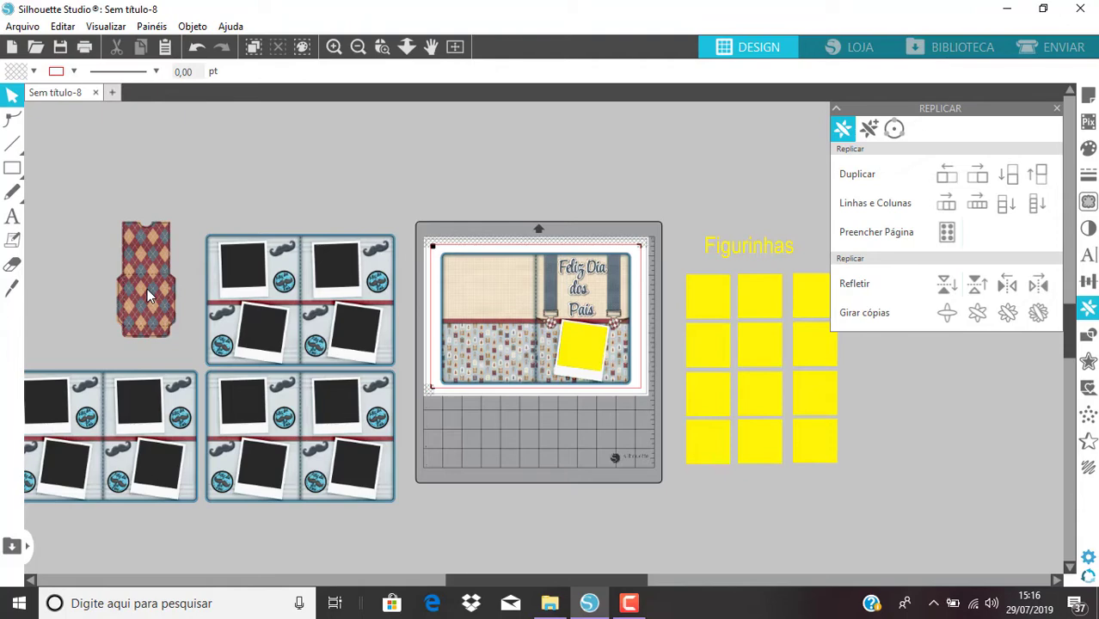
Center the "Feliz Dia dos Pais" cover on the page
left_click(578, 327)
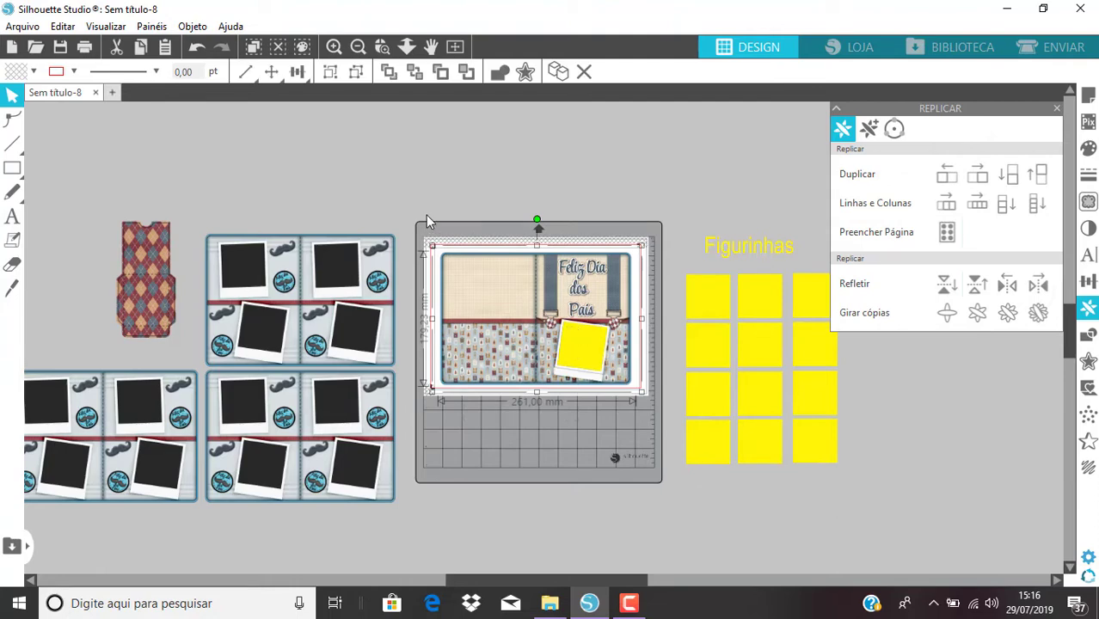
left_click(297, 72)
left_click(299, 97)
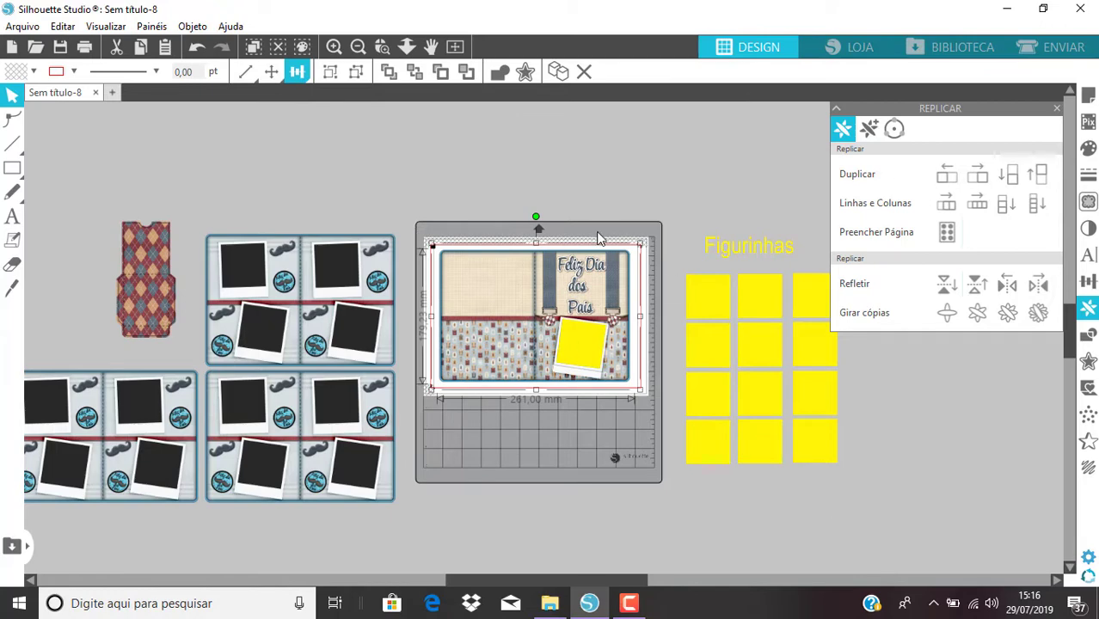
left_click(304, 76)
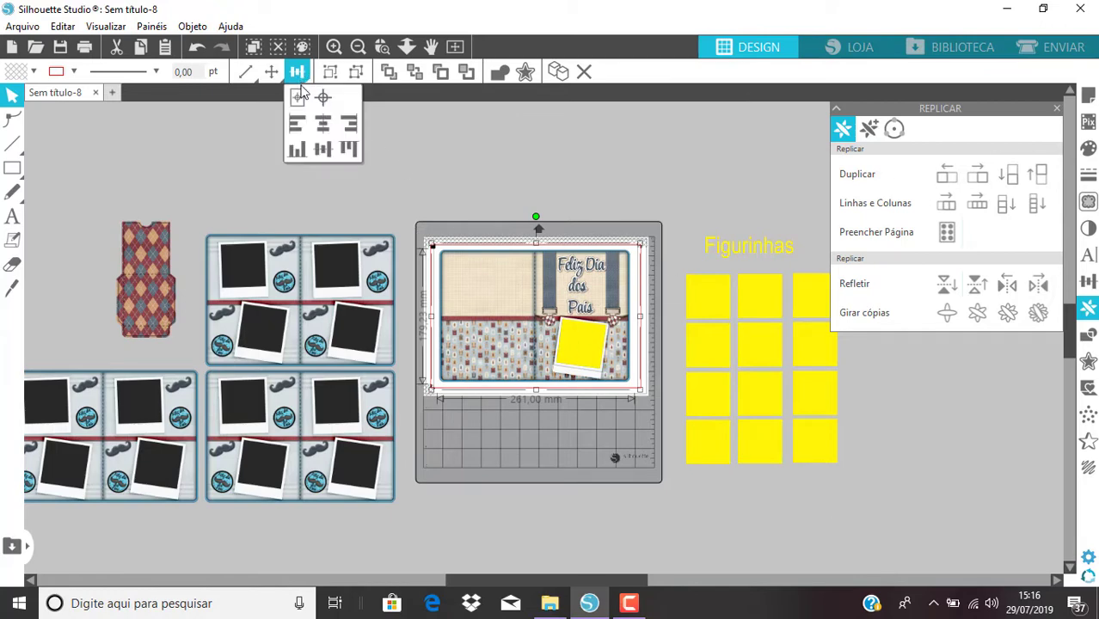
left_click(494, 179)
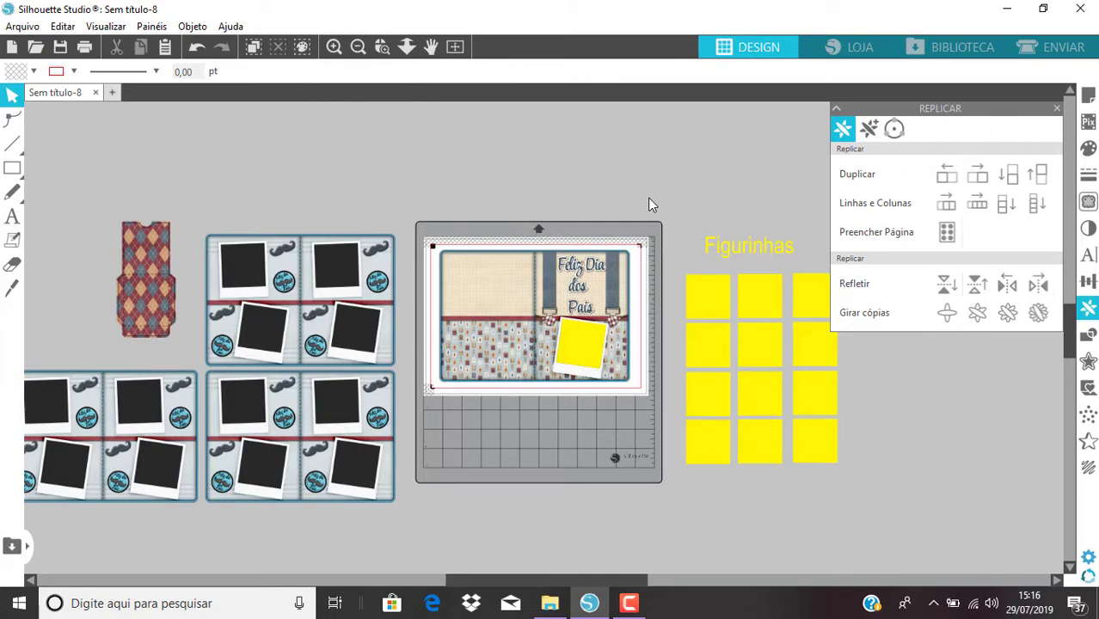
scroll(651, 205, "up", 4)
scroll(651, 205, "down", 2)
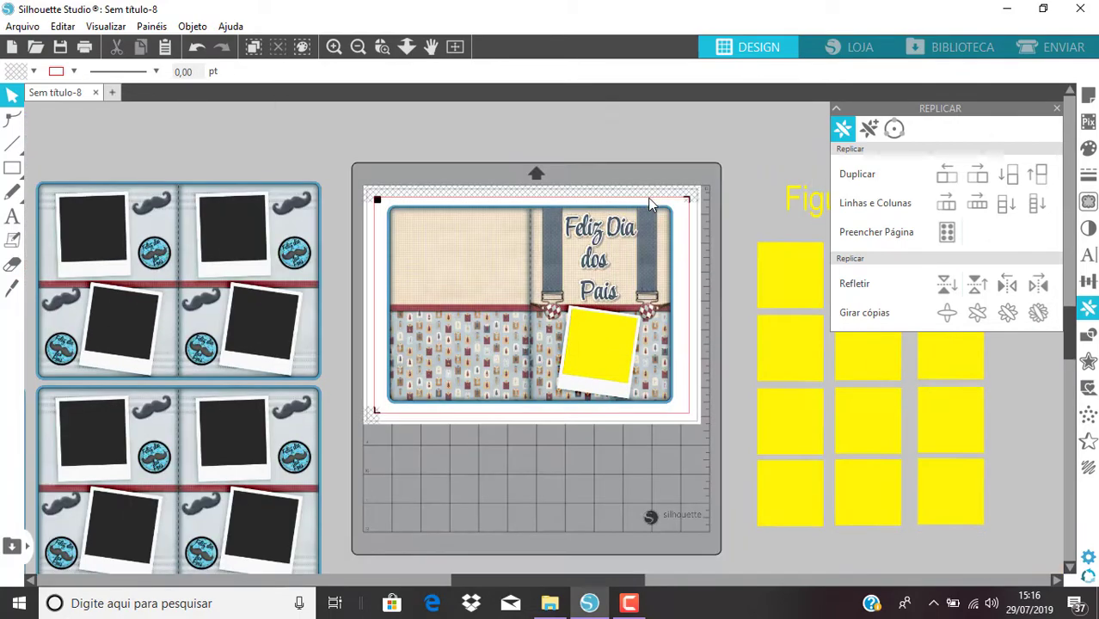
scroll(651, 205, "down", 3)
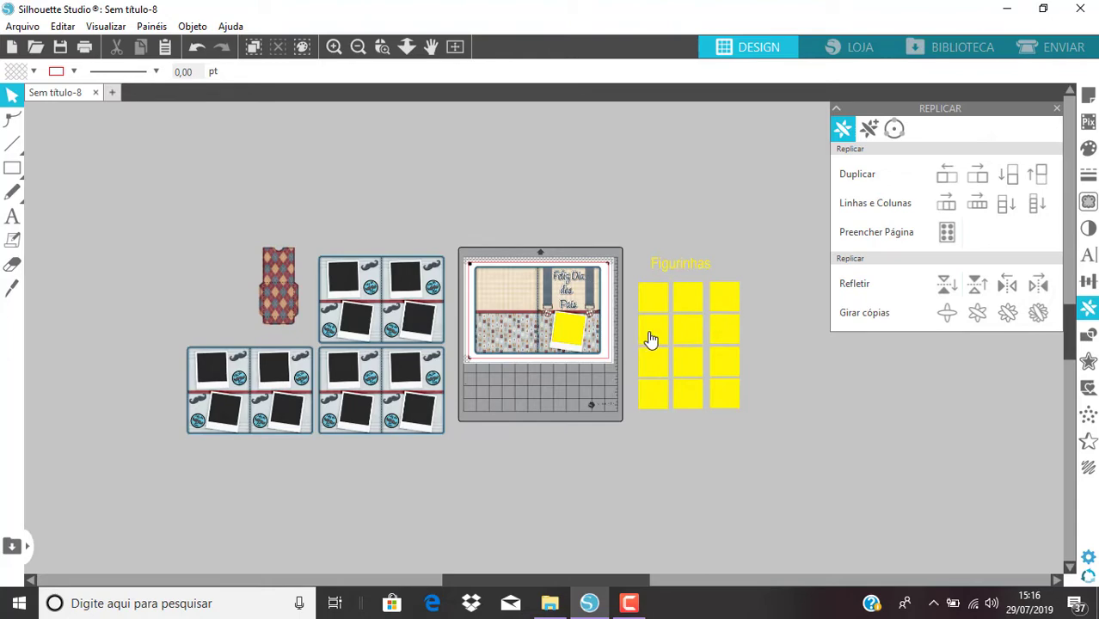
Switch to File Explorer, search the Dowloads folder for "caneca" and open the first matching folder beside the design
left_click(551, 606)
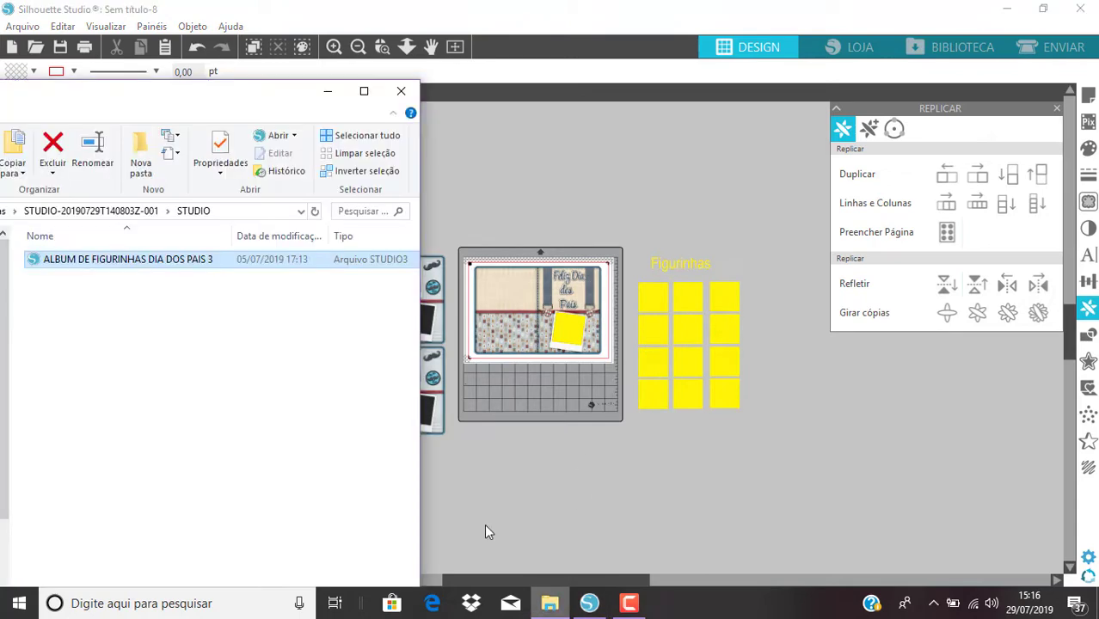
double_click(192, 121)
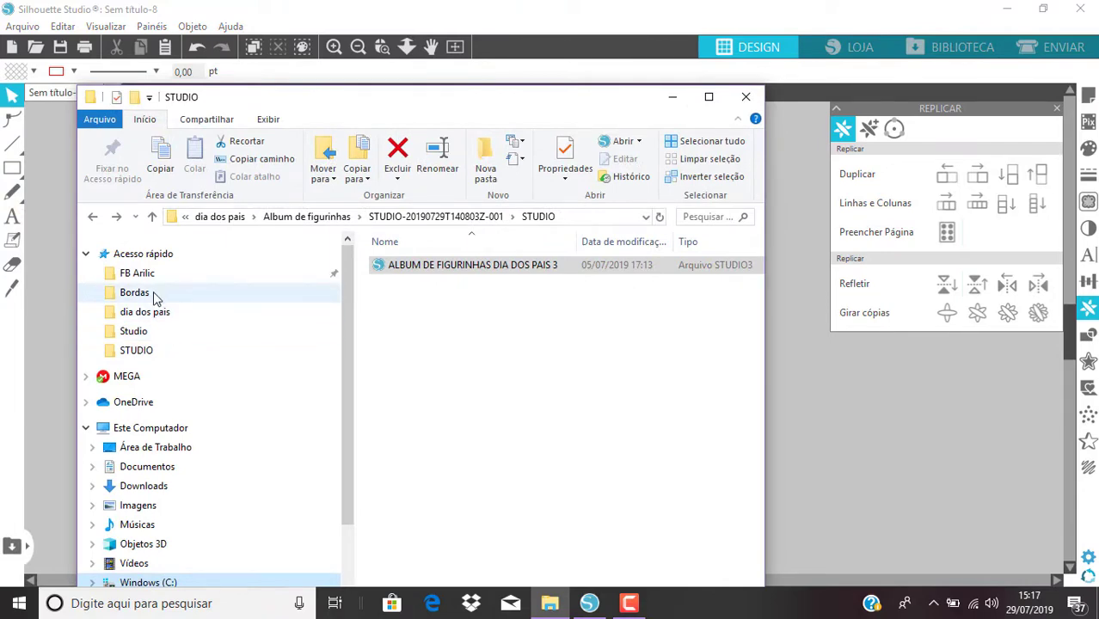
left_click(163, 314)
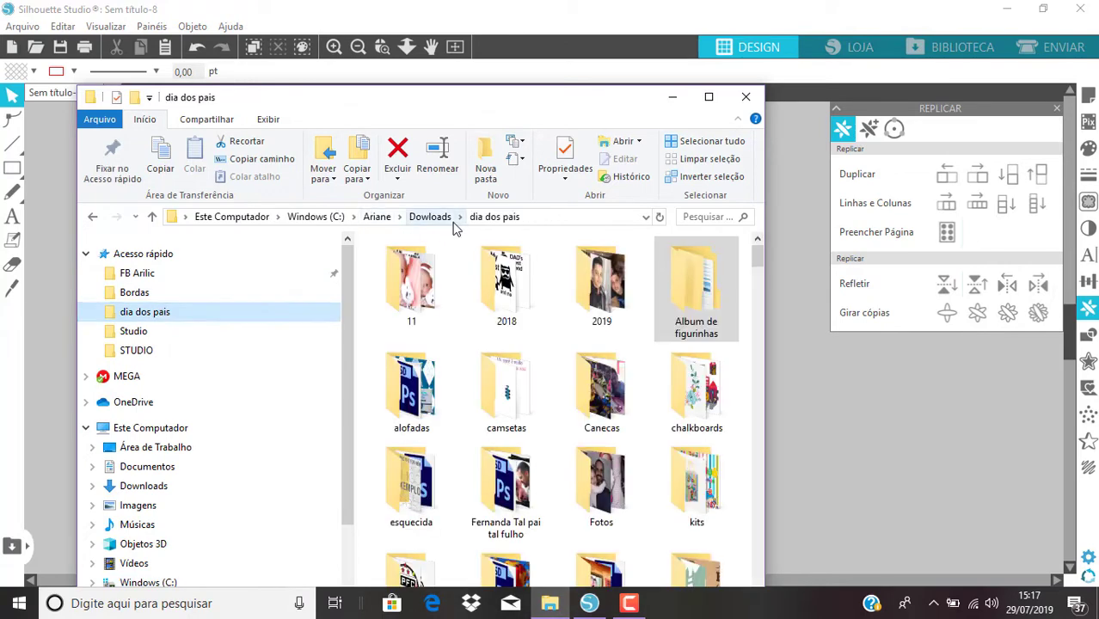
left_click(428, 216)
left_click(721, 216)
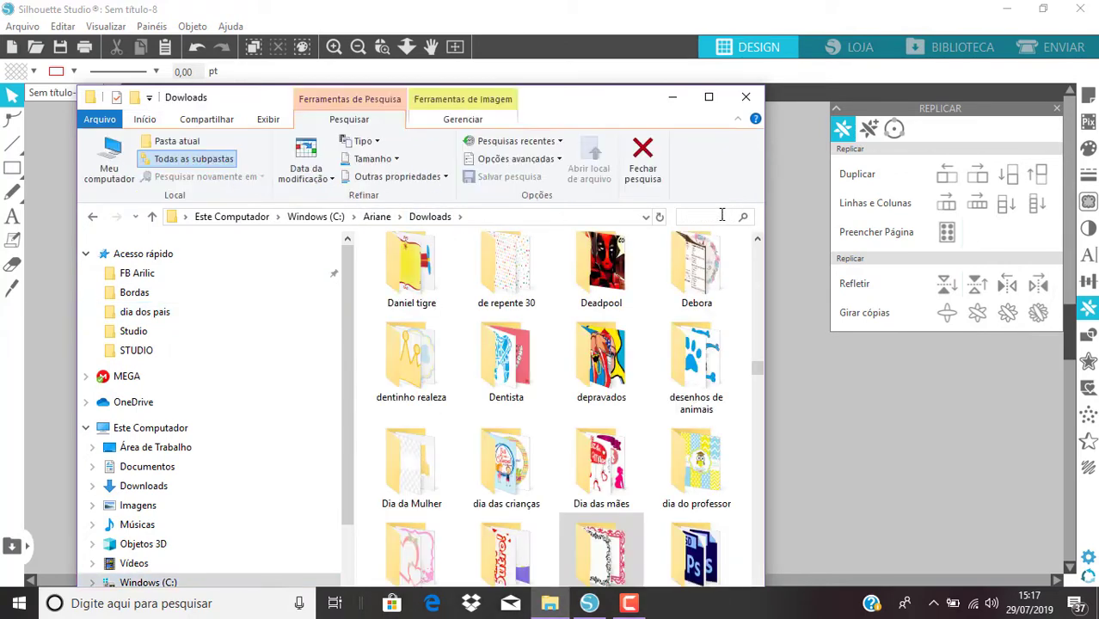
type("caneca")
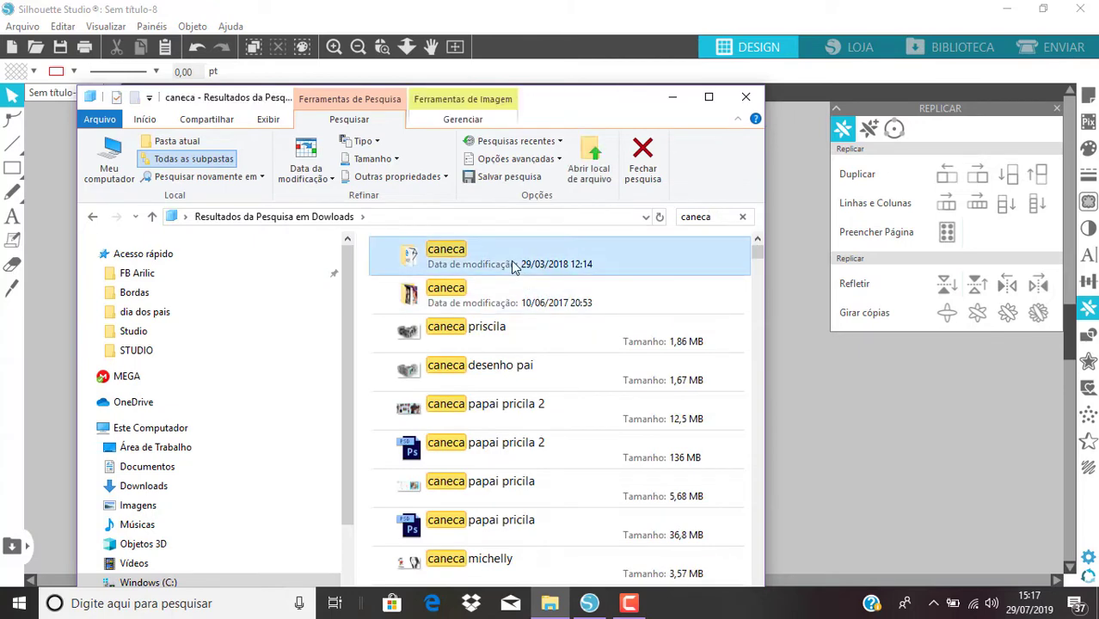
double_click(542, 249)
left_click_drag(559, 97, 314, 103)
Fill the first bottom-row sticker and the cover's photo frame with IMG-20190704-WA0407, and the second bottom-row sticker with IMG-20190704-WA0408
left_click_drag(191, 379, 539, 428)
left_click_drag(625, 435, 658, 401)
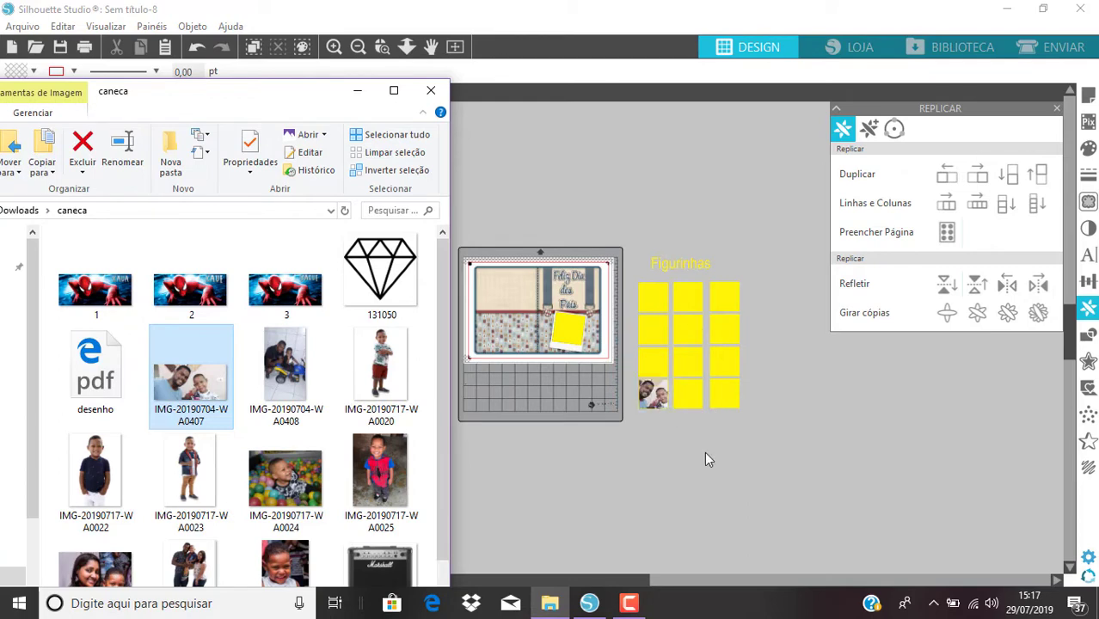
left_click_drag(190, 383, 568, 340)
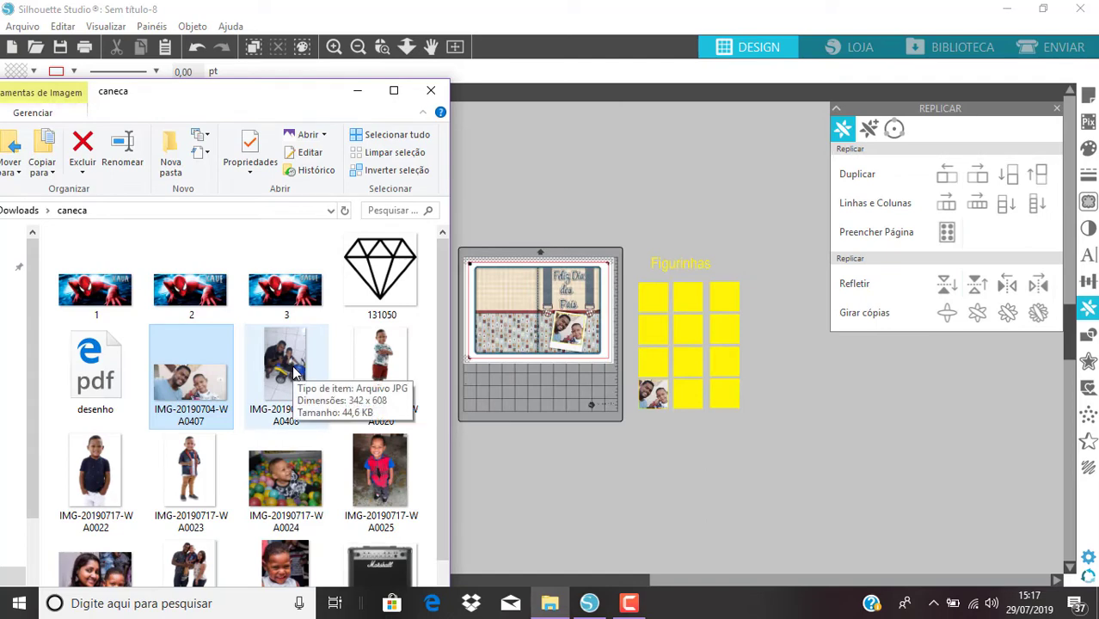
left_click_drag(293, 372, 693, 399)
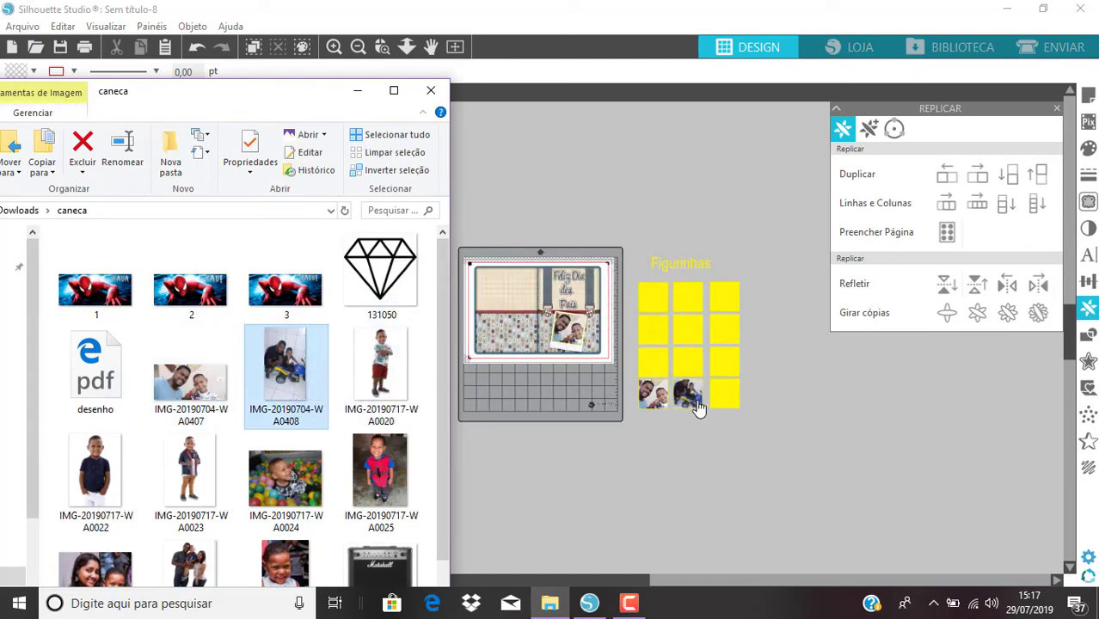
left_click(777, 414)
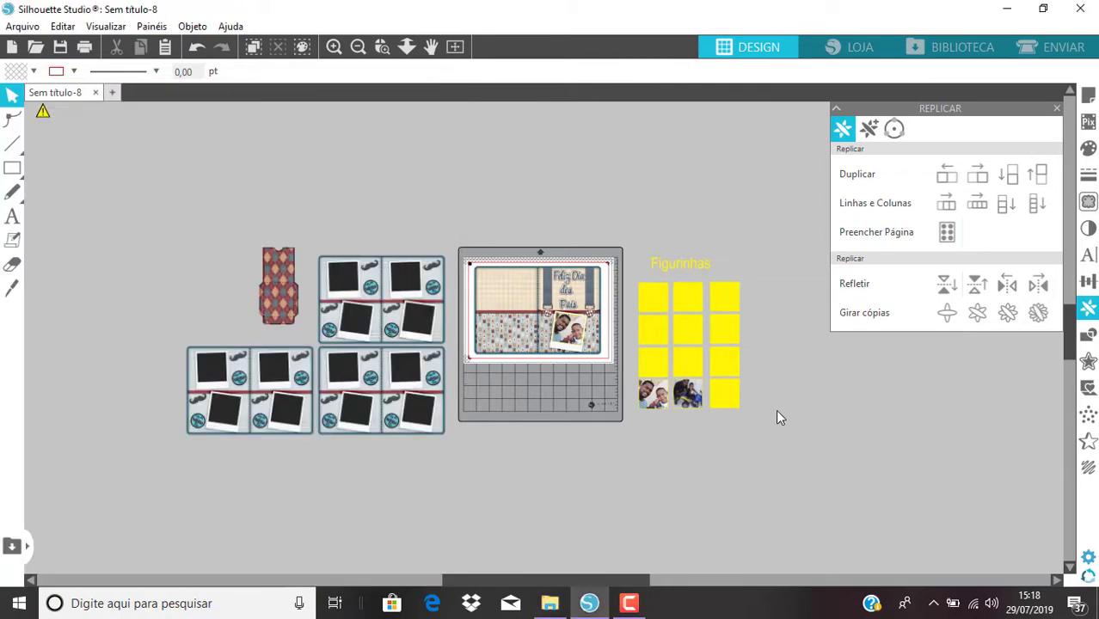
Examine how the photos fill the cover's frame and the two bottom-row sticker squares
scroll(785, 417, "up", 5)
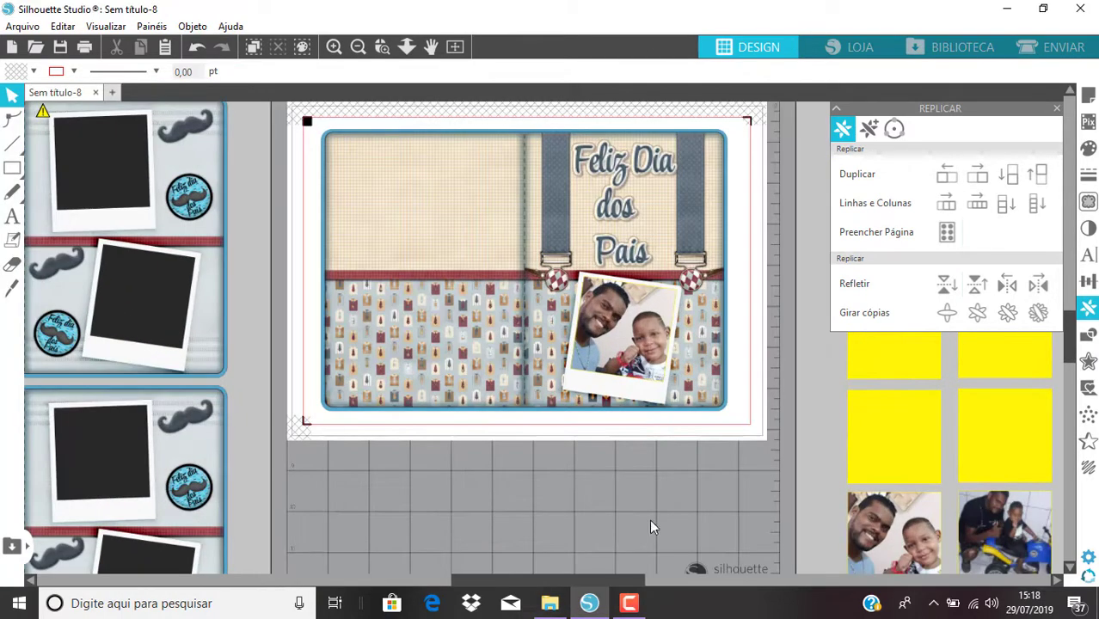
scroll(649, 520, "up", 2)
left_click_drag(545, 581, 891, 584)
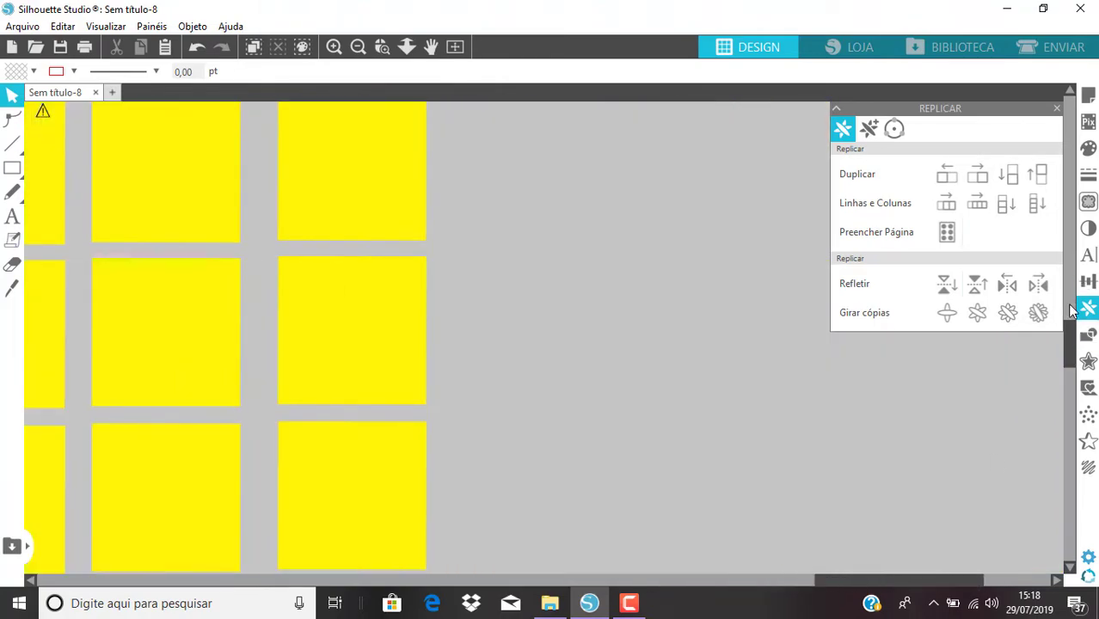
left_click_drag(1074, 334, 1087, 375)
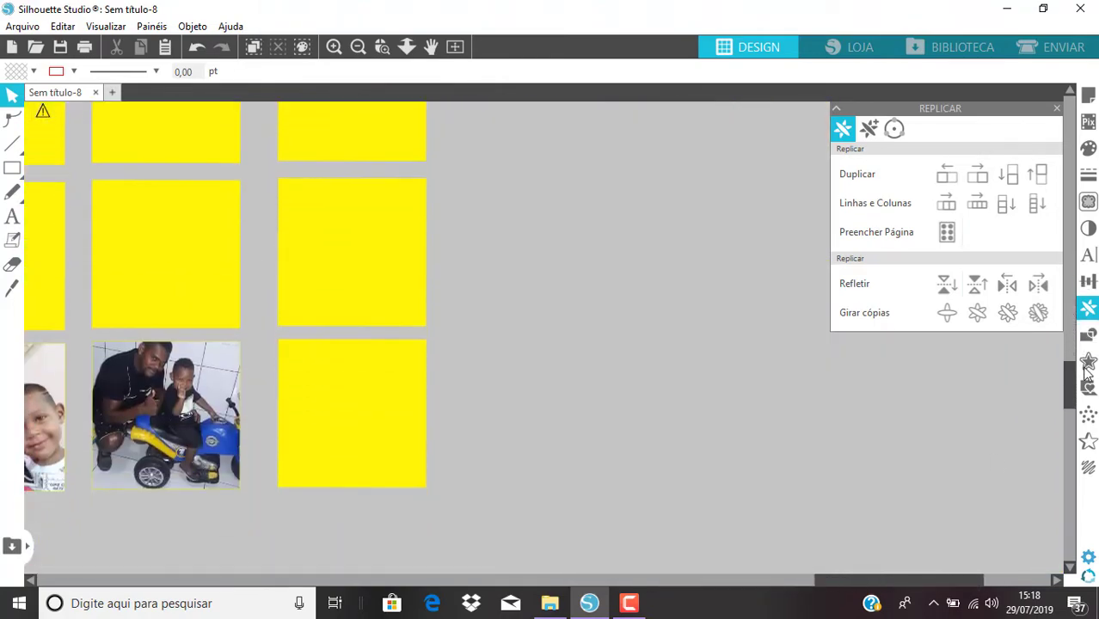
left_click_drag(844, 583, 761, 580)
left_click(431, 435)
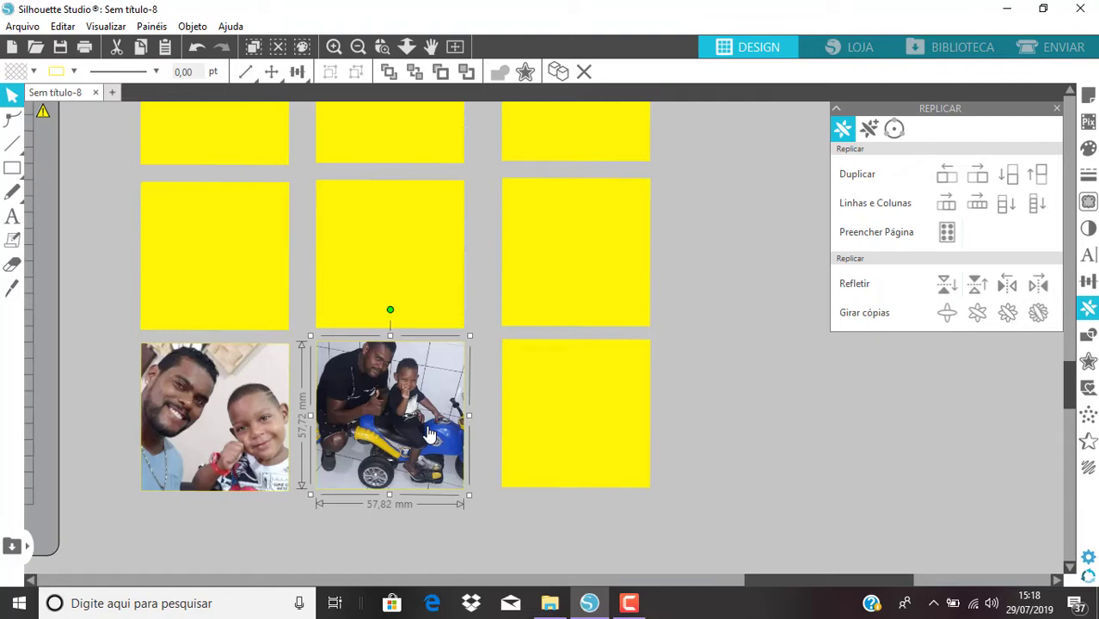
key("Escape")
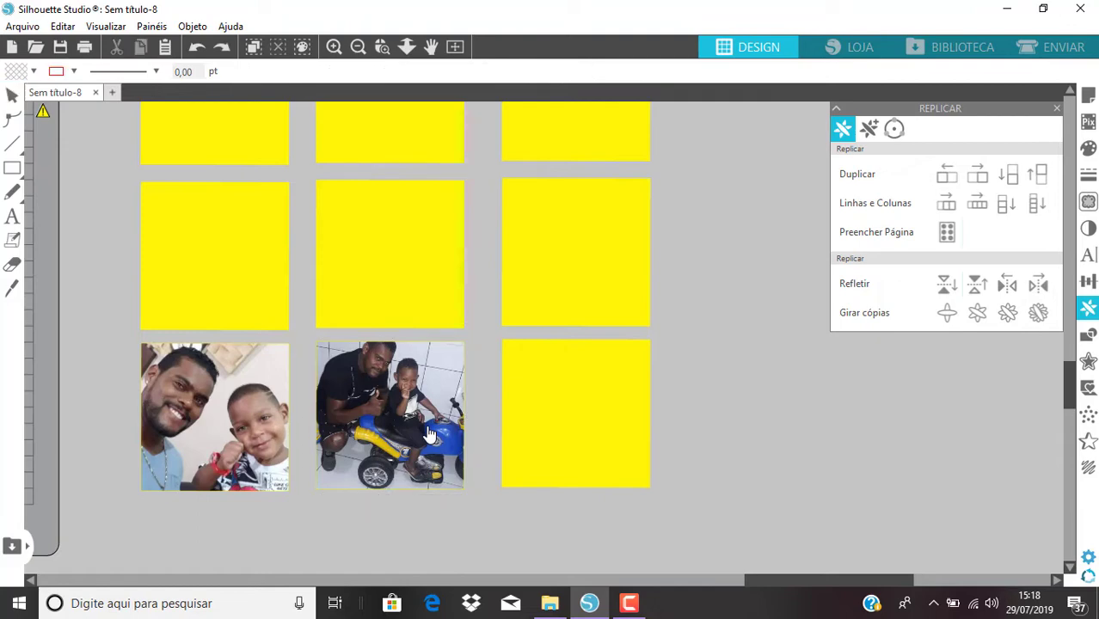
Undo the photo fill of the second bottom-row sticker
scroll(430, 435, "right", 3)
scroll(430, 435, "down", 2)
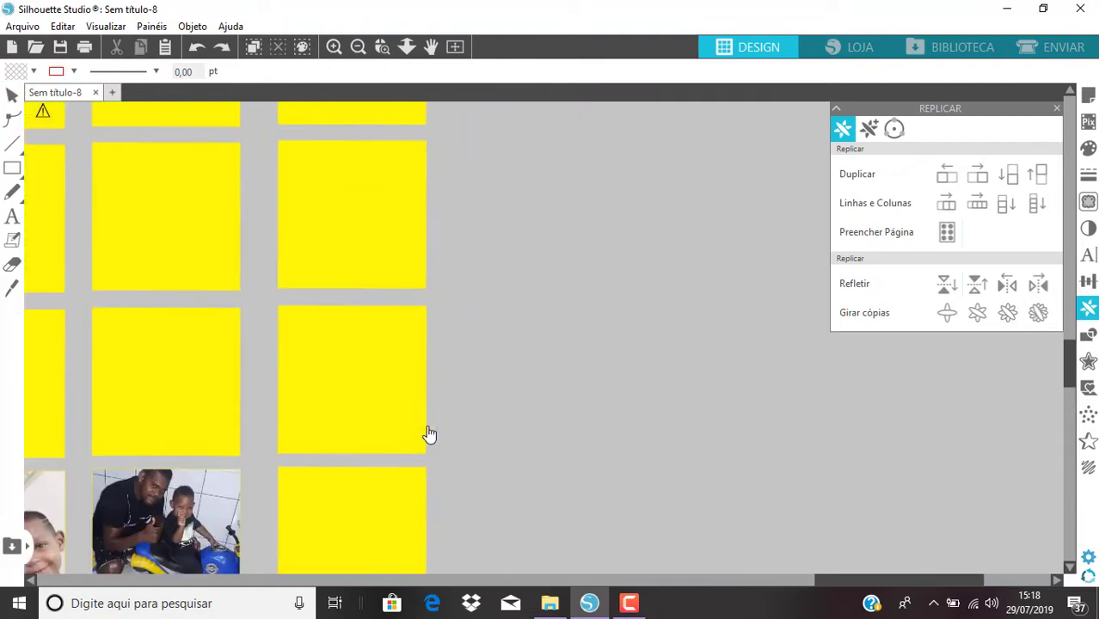
scroll(430, 436, "left", 8)
scroll(430, 435, "down", 5)
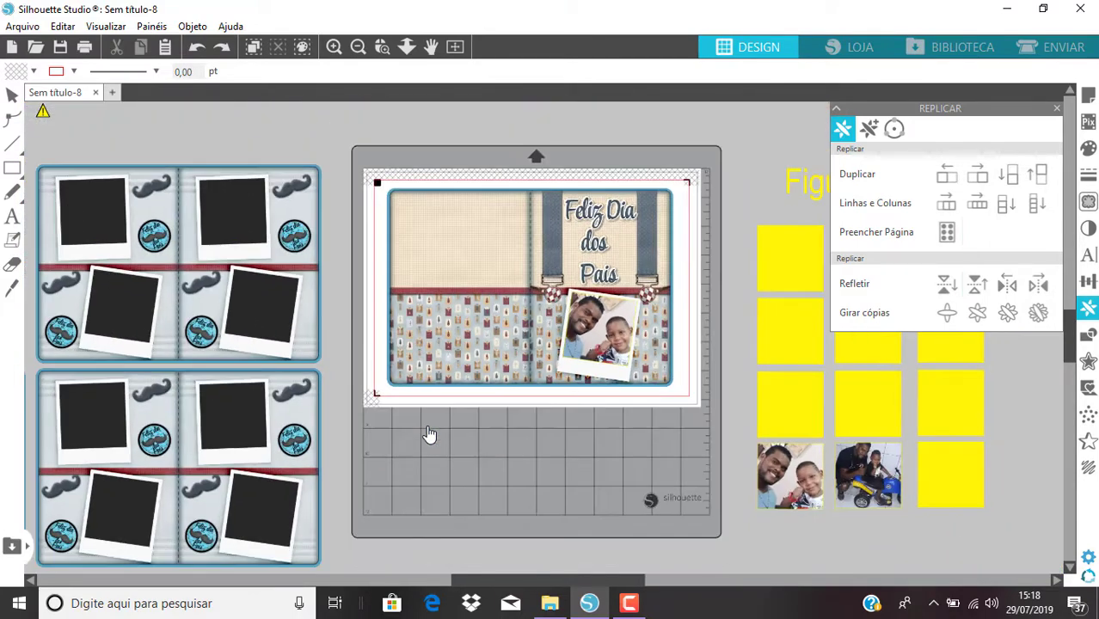
scroll(430, 436, "down", 2)
key("ctrl+z")
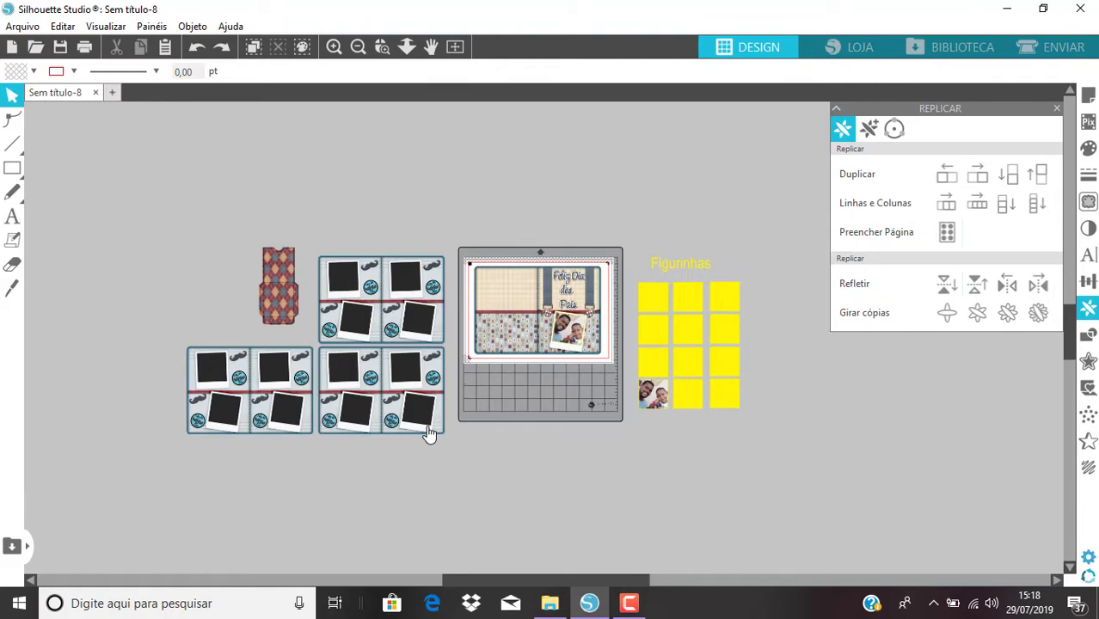
Select the framed photo on the cover and open the advanced options of its pattern fill
left_click(655, 400)
scroll(655, 401, "up", 5)
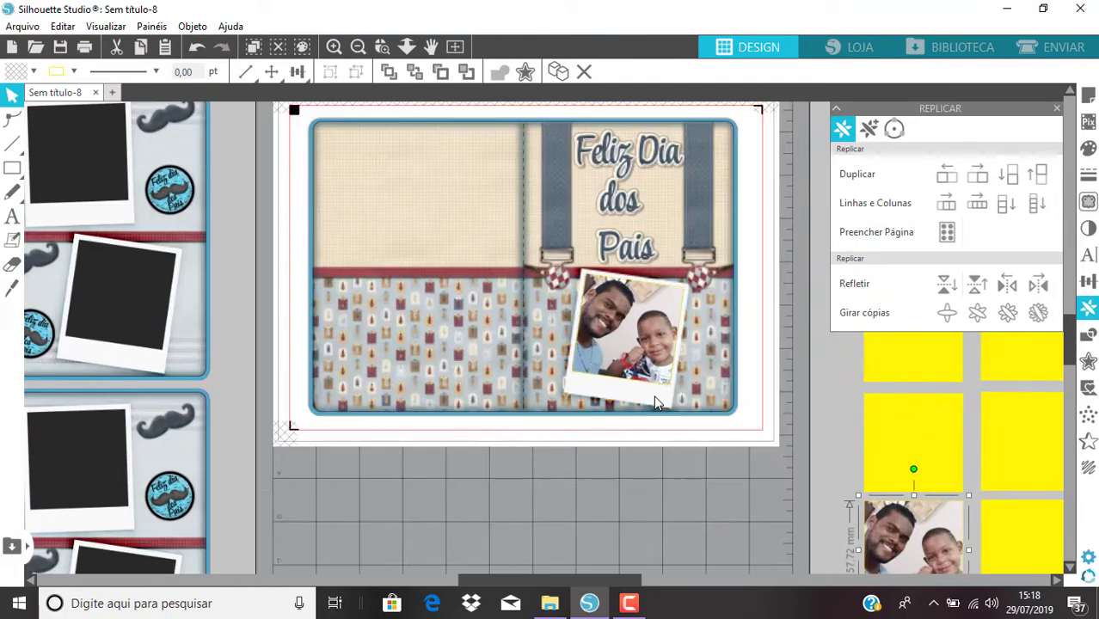
left_click(664, 329)
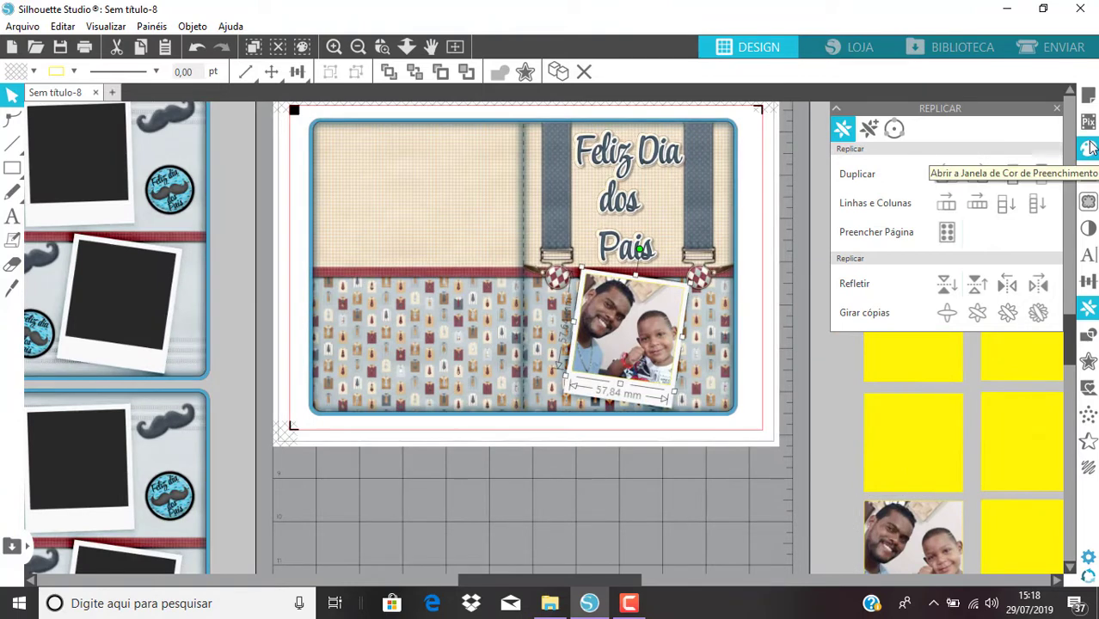
left_click(1091, 151)
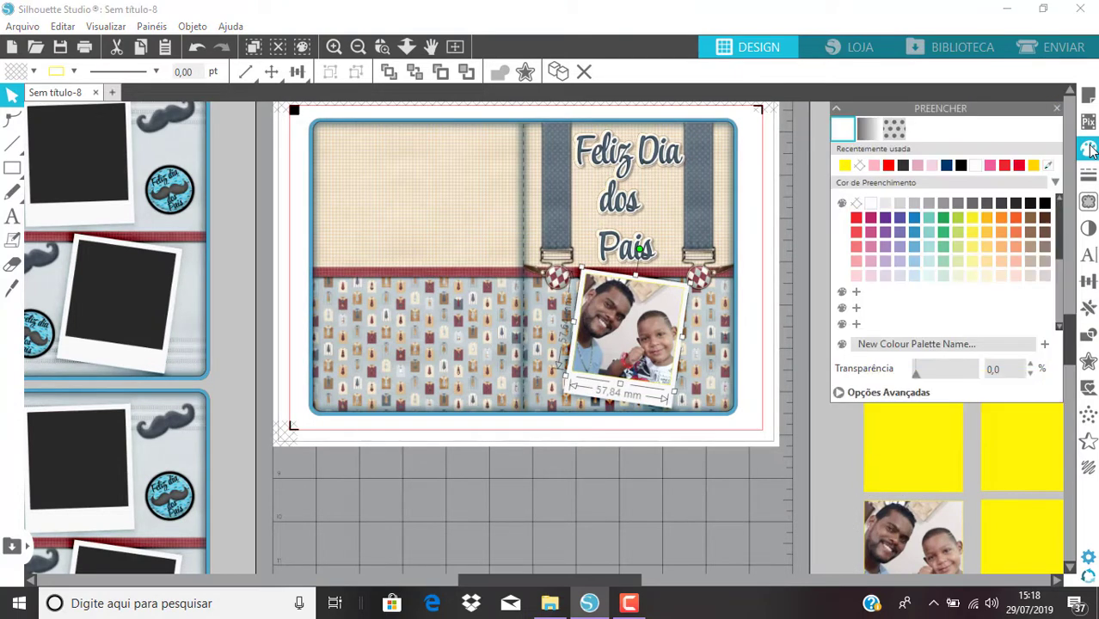
left_click(894, 131)
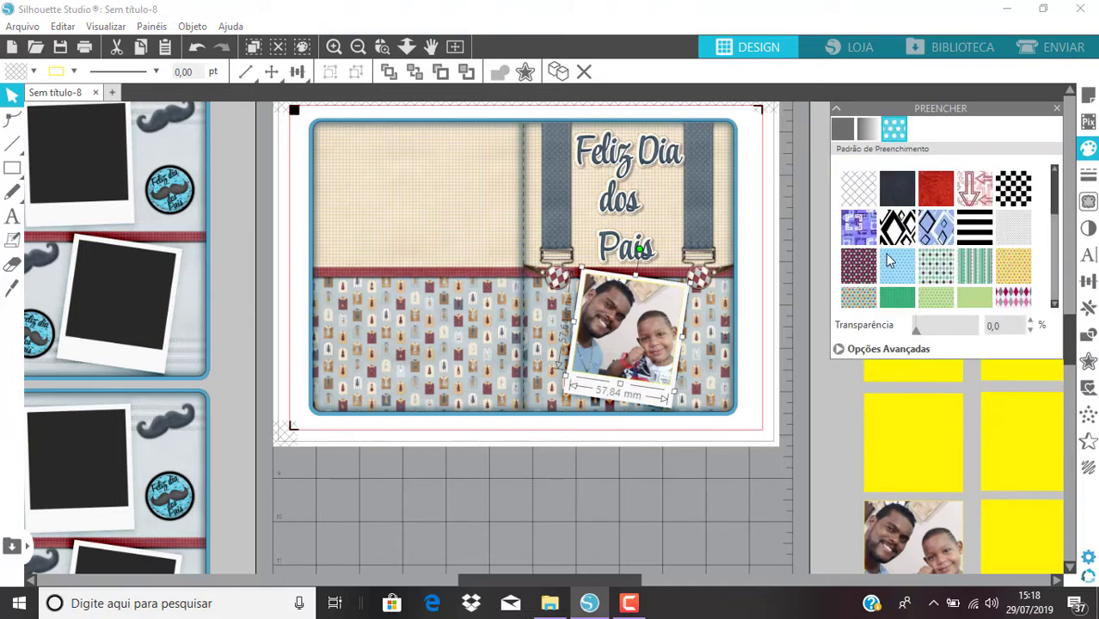
left_click(839, 350)
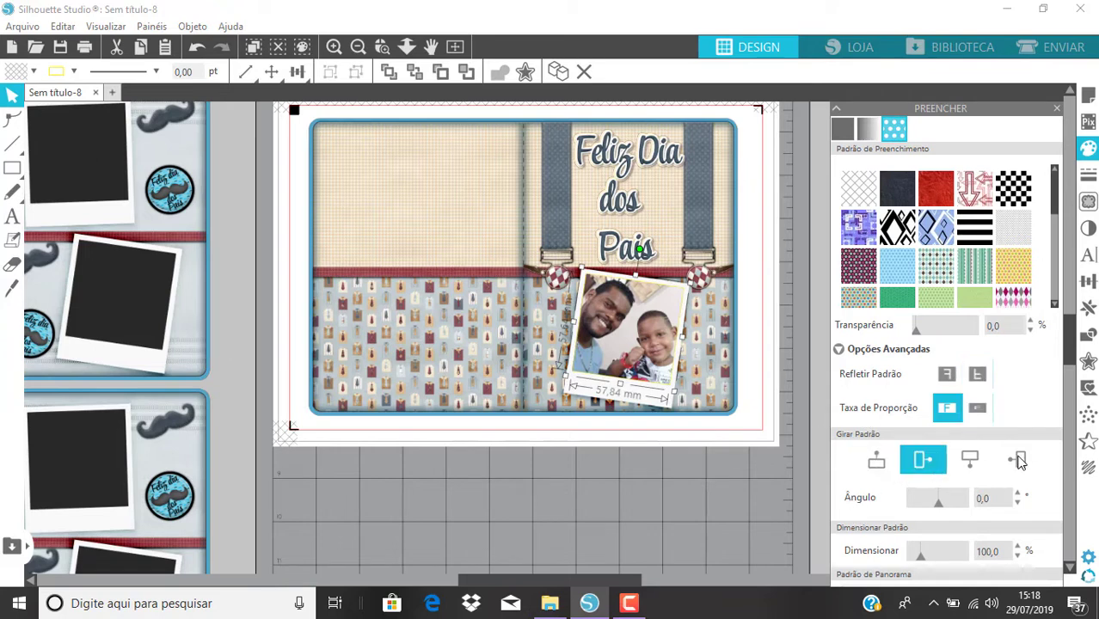
Try rotating the cover photo's fill by 180° and 90°, and set its angle to -30° and its scale to 83%
left_click(982, 460)
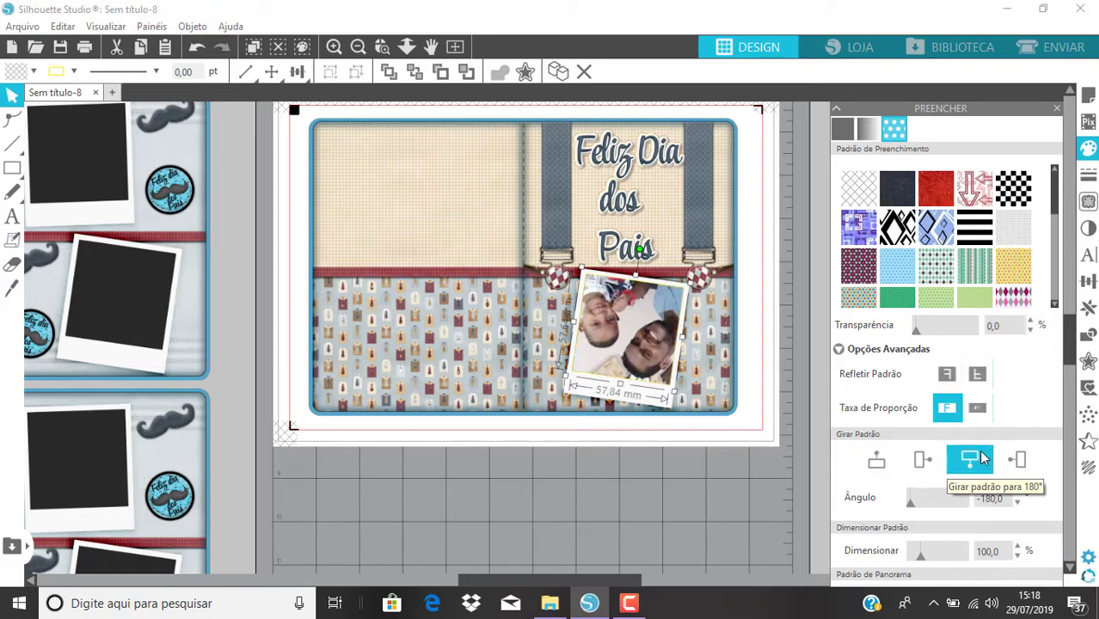
left_click(874, 460)
left_click(923, 459)
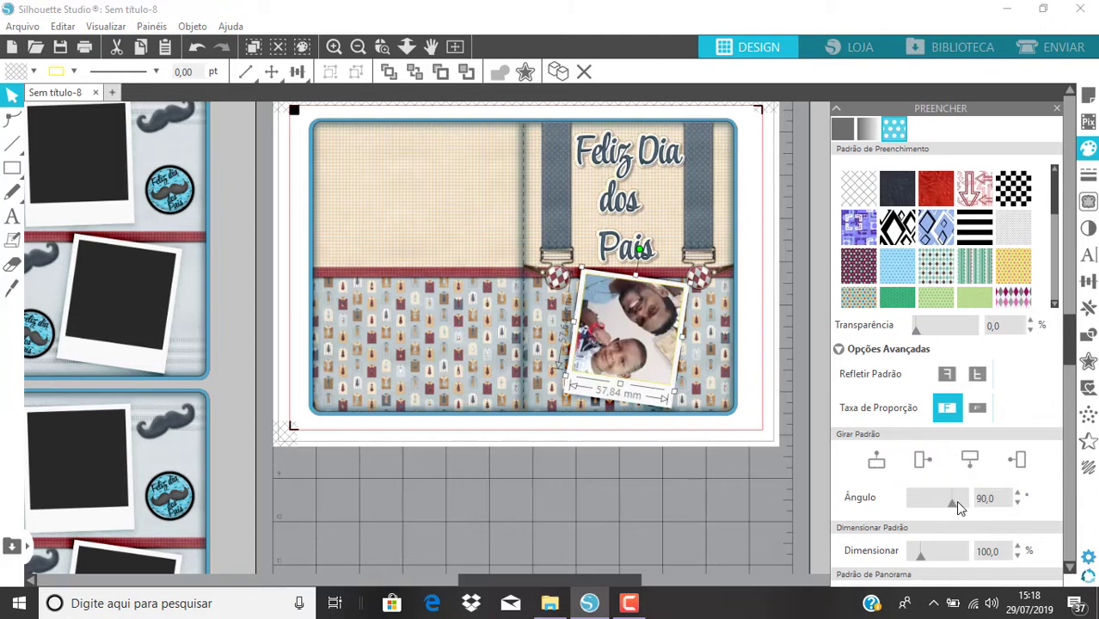
left_click_drag(955, 501, 934, 498)
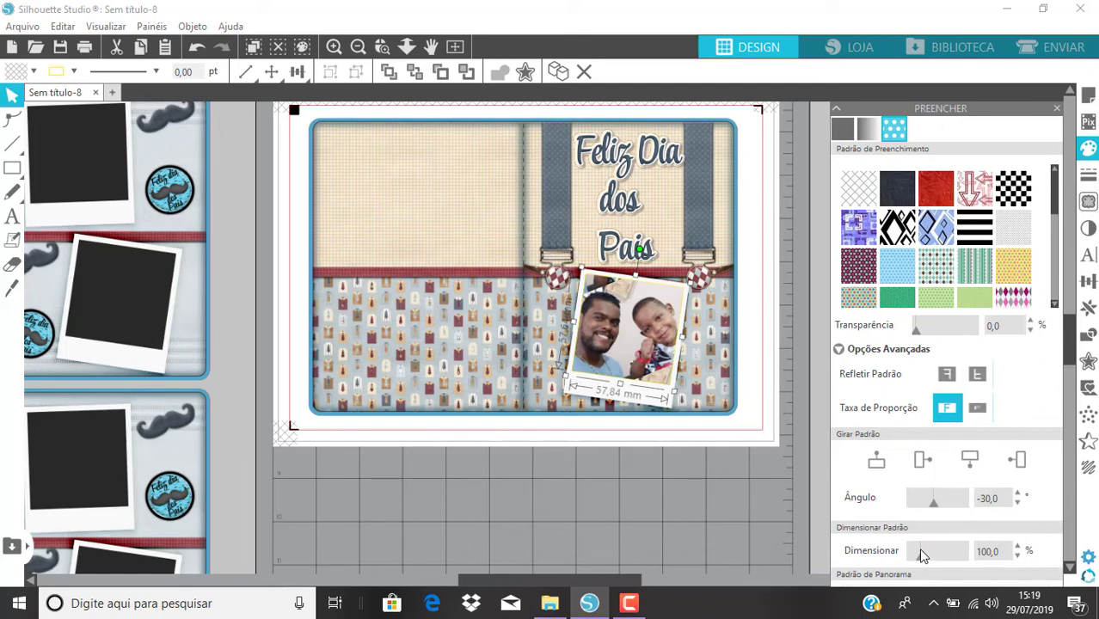
left_click_drag(920, 558, 917, 558)
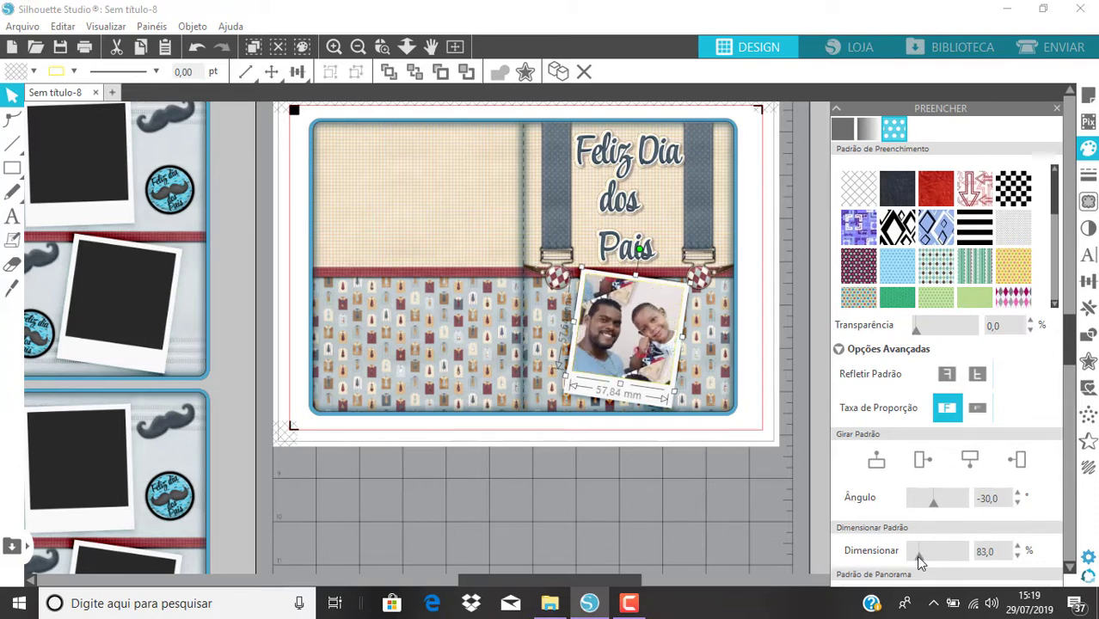
left_click(760, 476)
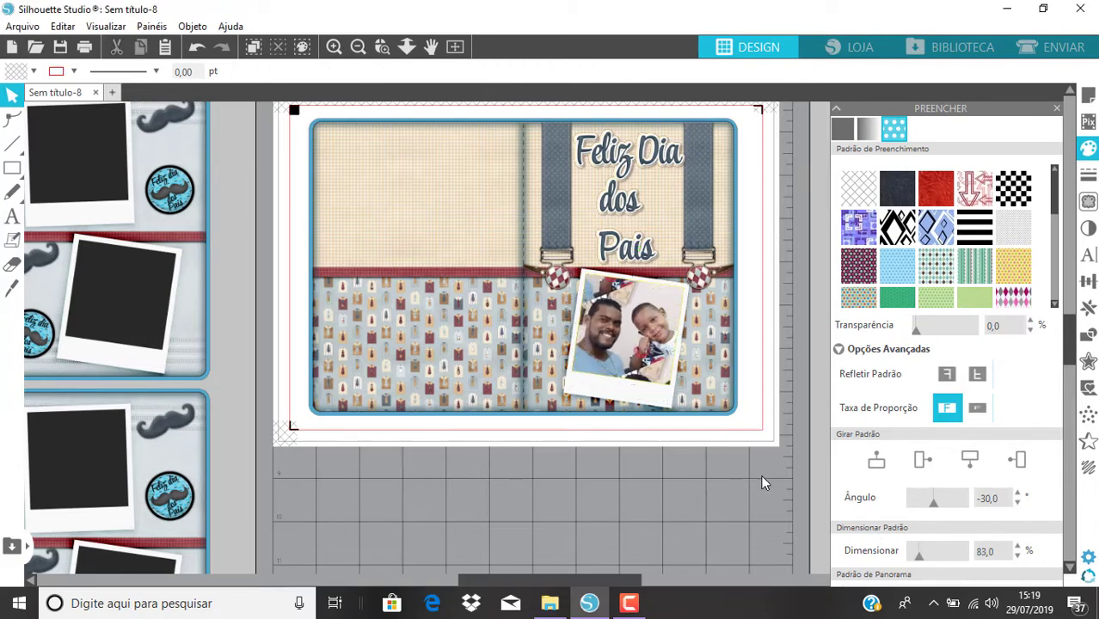
Undo the rotation and scaling of the cover photo's fill
key("ctrl+z")
key("ctrl+z")
key("ctrl+z")
key("ctrl+z")
key("ctrl+z")
key("ctrl+z")
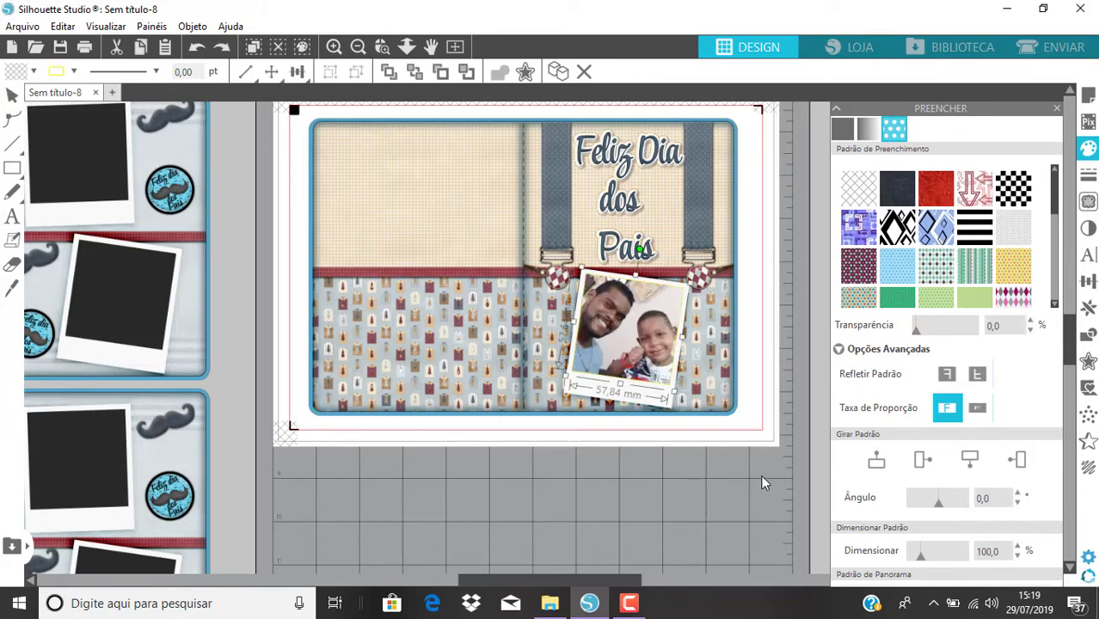
left_click(760, 478)
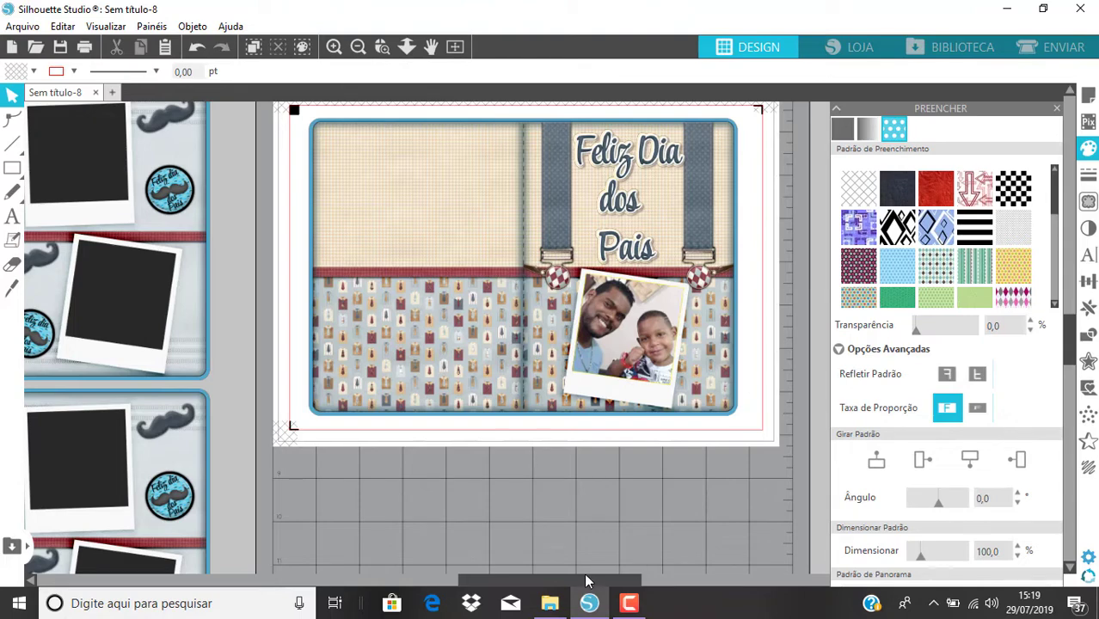
Insert photo IMG-20190704-WA0408 beside the sticker grid and scale it down to about 40 × 71 mm
left_click_drag(584, 573, 843, 568)
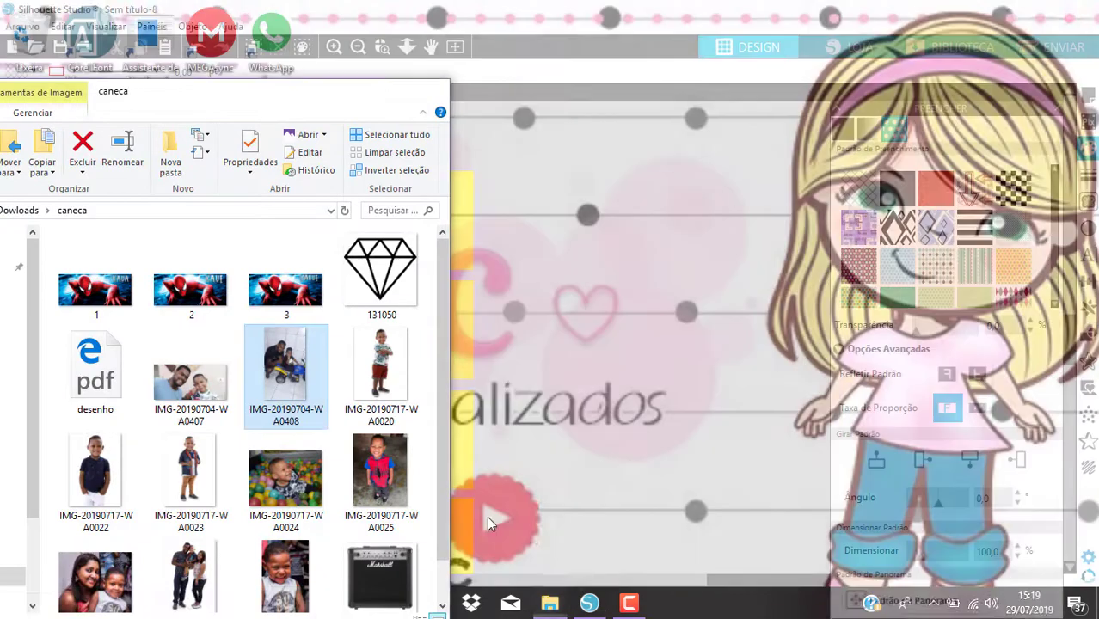
left_click(559, 557)
left_click_drag(302, 408, 576, 358)
left_click(644, 366)
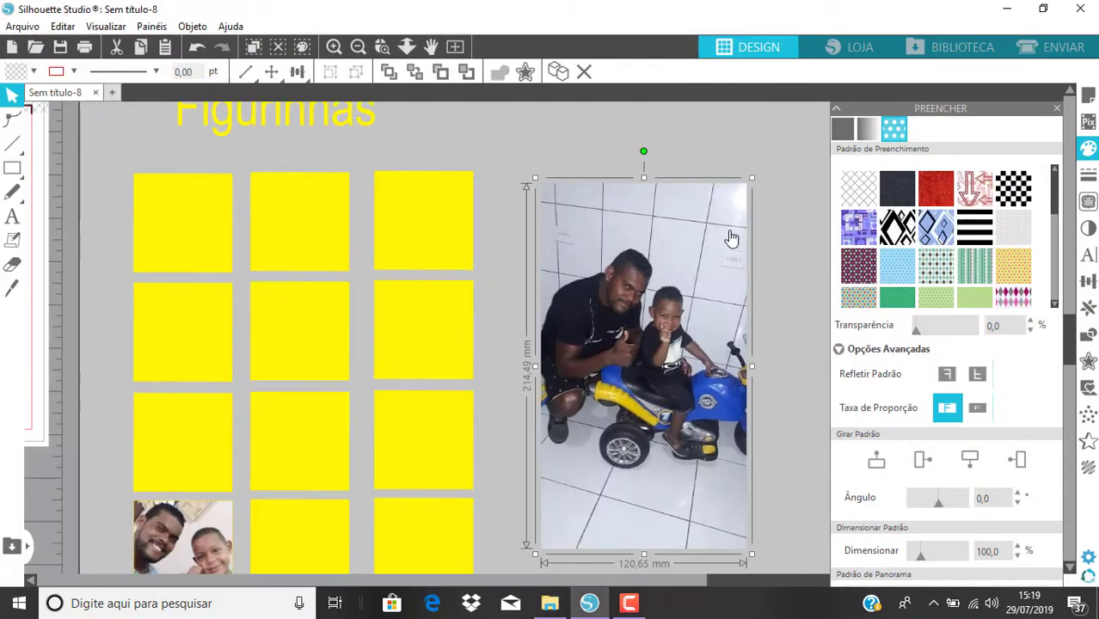
left_click_drag(752, 178, 575, 400)
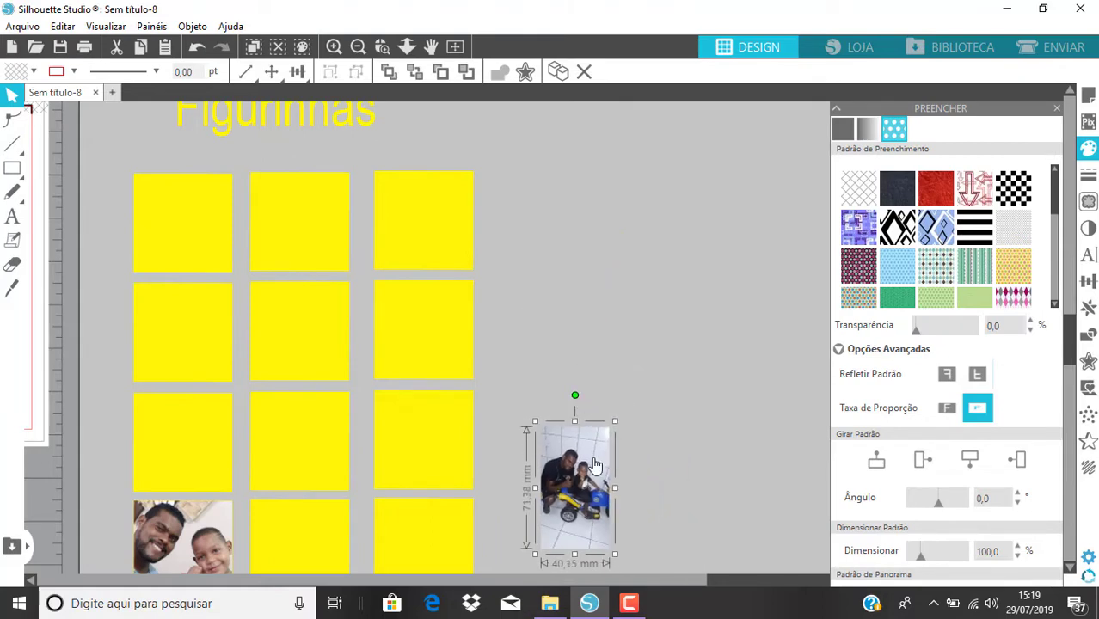
Place the photo over the third-row sticker in the last column and enlarge it to about 57 × 101 mm
left_click_drag(595, 462, 430, 425)
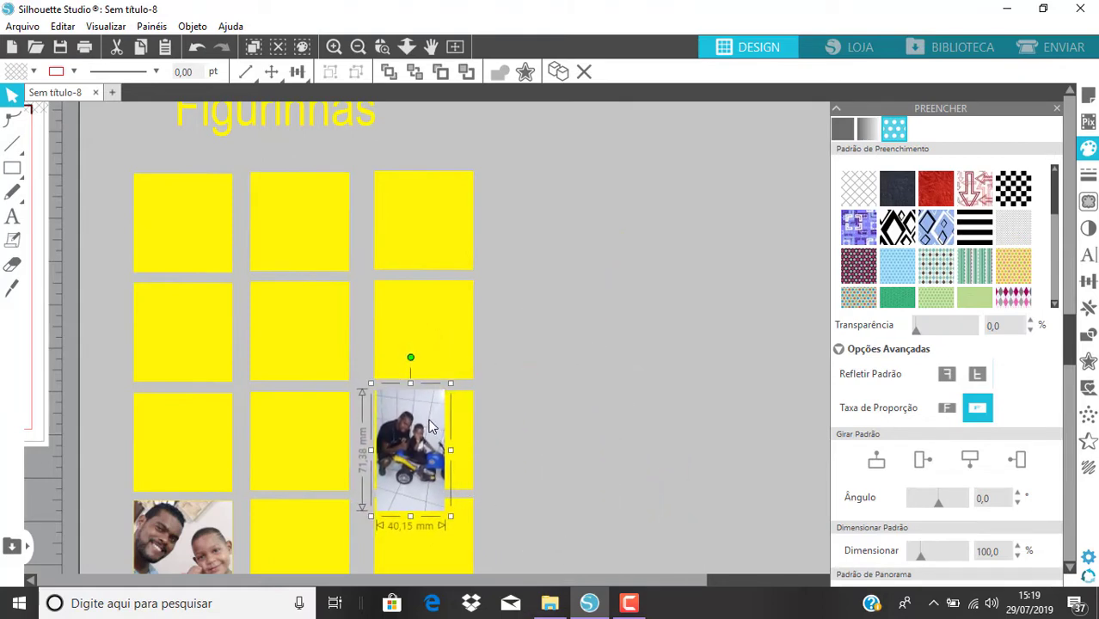
left_click_drag(453, 384, 502, 348)
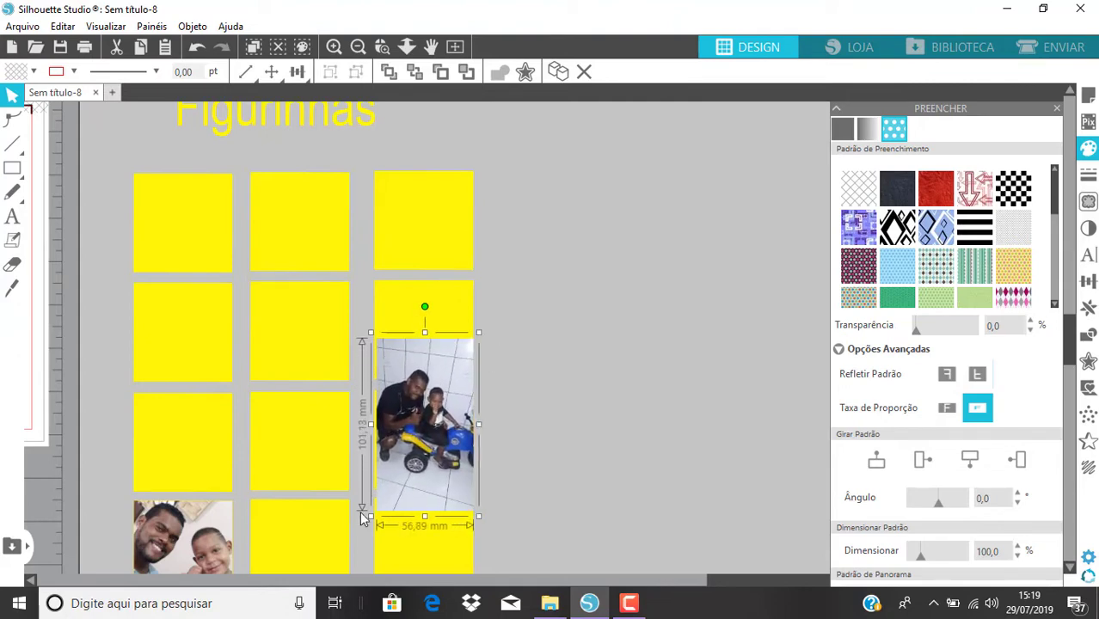
left_click_drag(434, 451, 432, 474)
Send the photo behind the stickers, and move it together with the covering yellow square to the empty area beside the grid
right_click(432, 472)
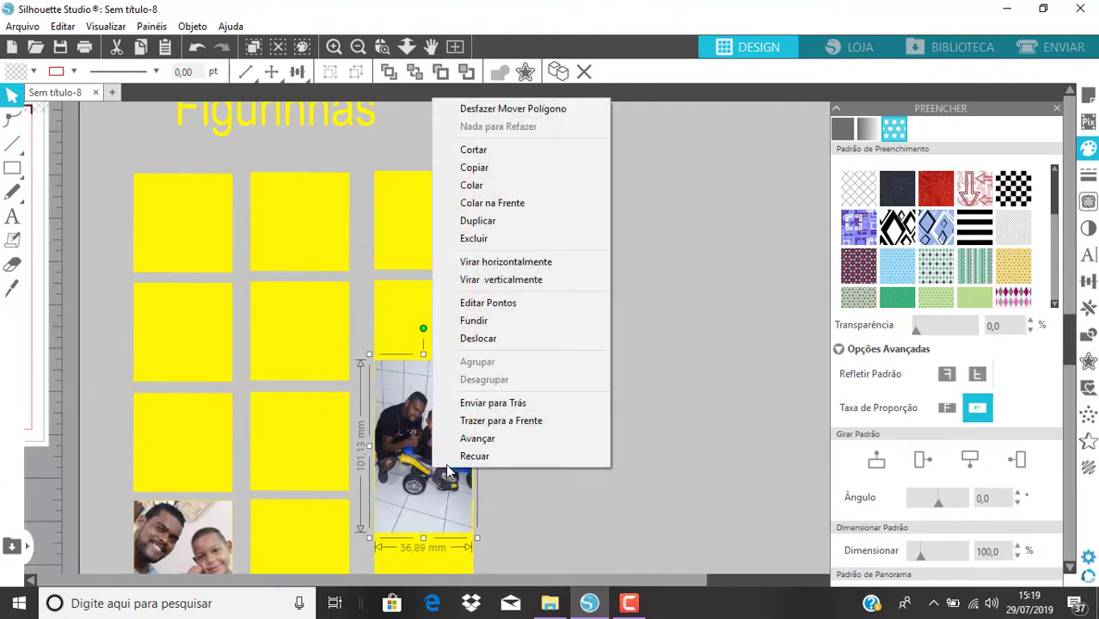
left_click(492, 402)
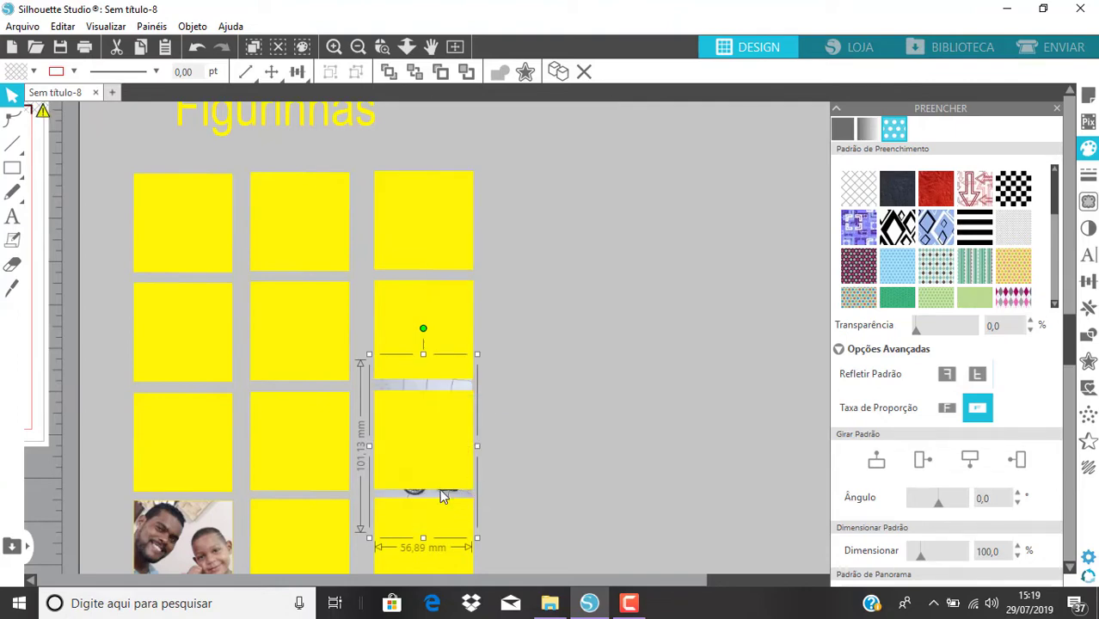
left_click_drag(440, 496, 441, 503)
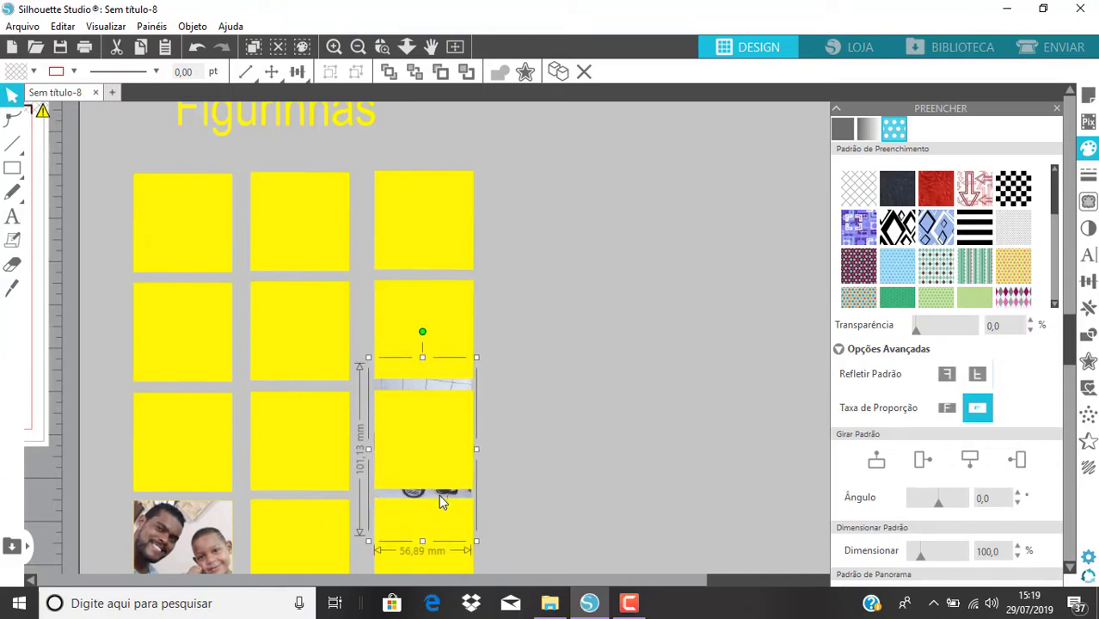
left_click(417, 437, "shift")
left_click_drag(417, 437, 605, 394)
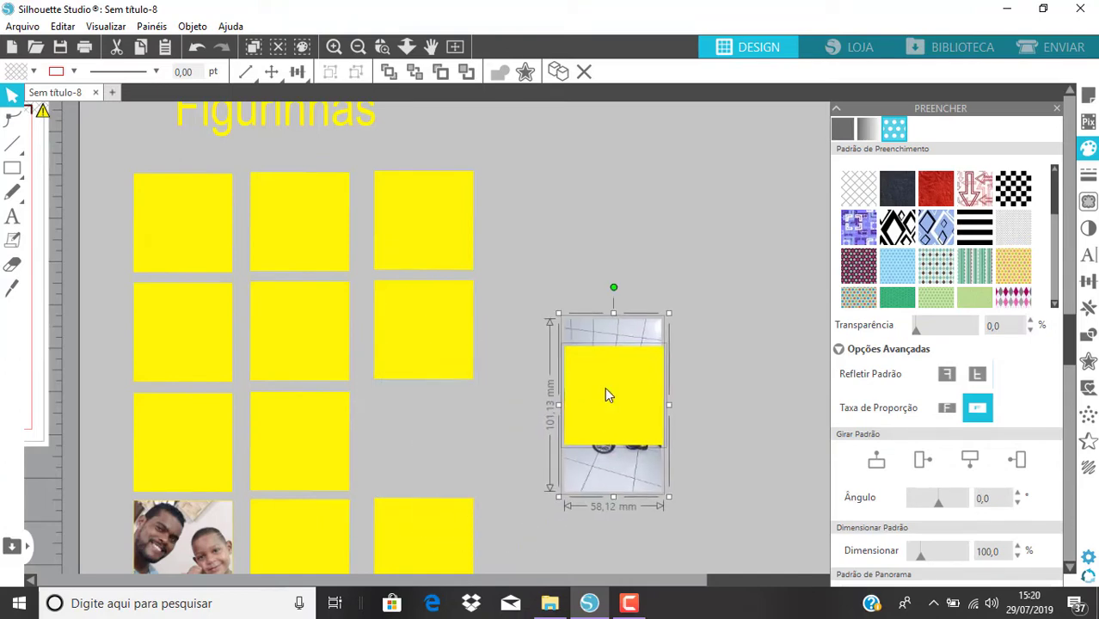
left_click(631, 511)
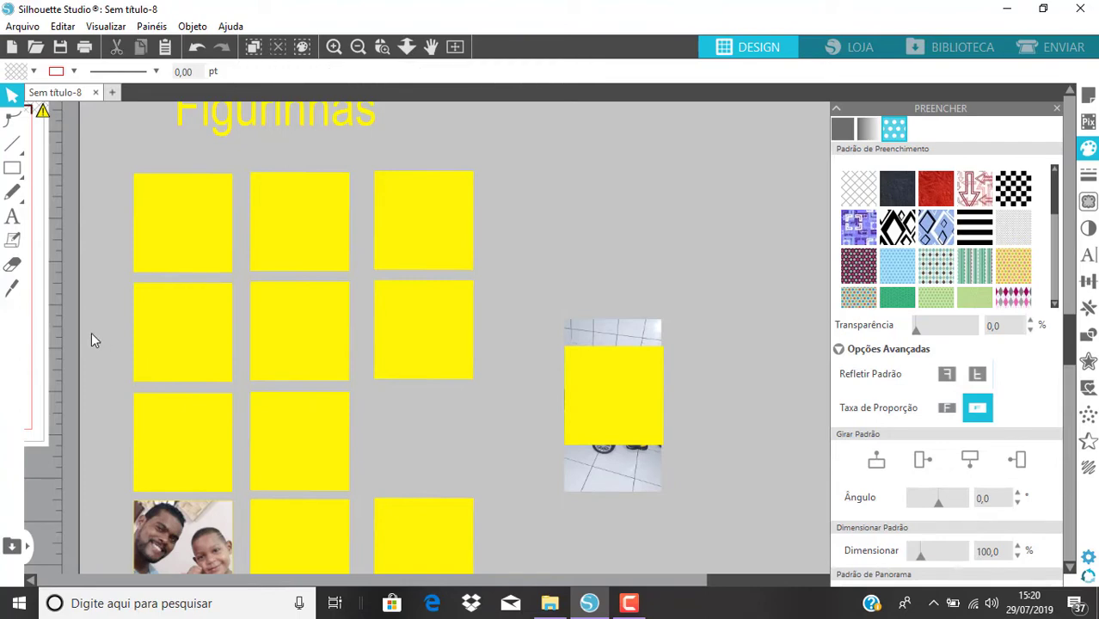
Cut the photo with the straight Knife along the lower and upper edges of the yellow square
left_click(15, 293)
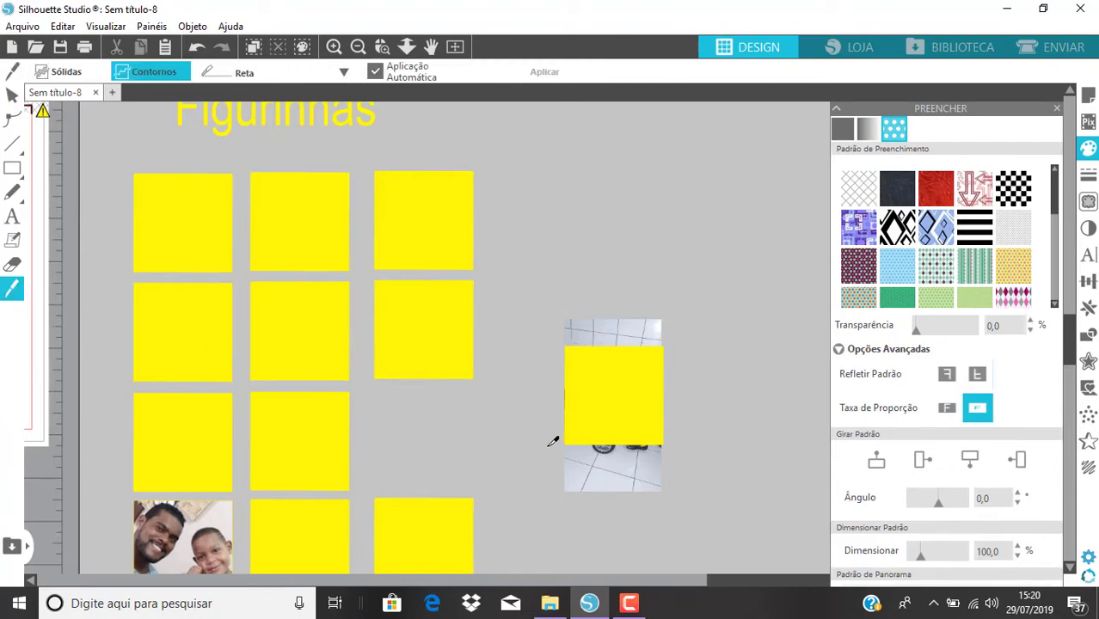
left_click_drag(548, 445, 731, 445)
left_click_drag(557, 340, 745, 351)
left_click(11, 99)
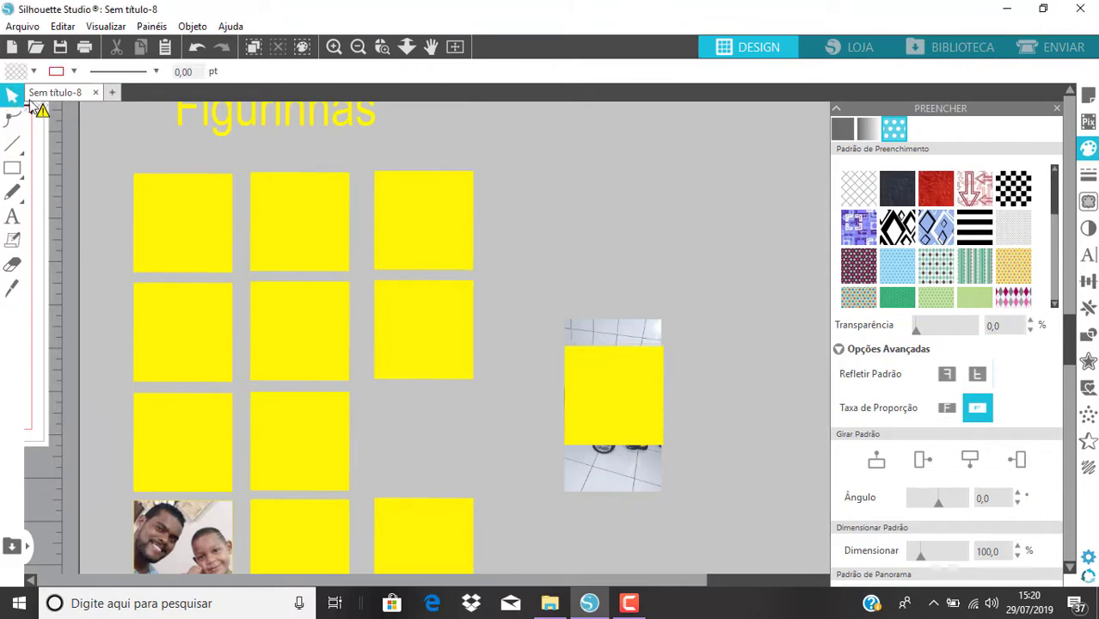
Return the yellow square to its place in the third row and lay the cropped photo over it, brought to the front
left_click_drag(614, 392, 422, 438)
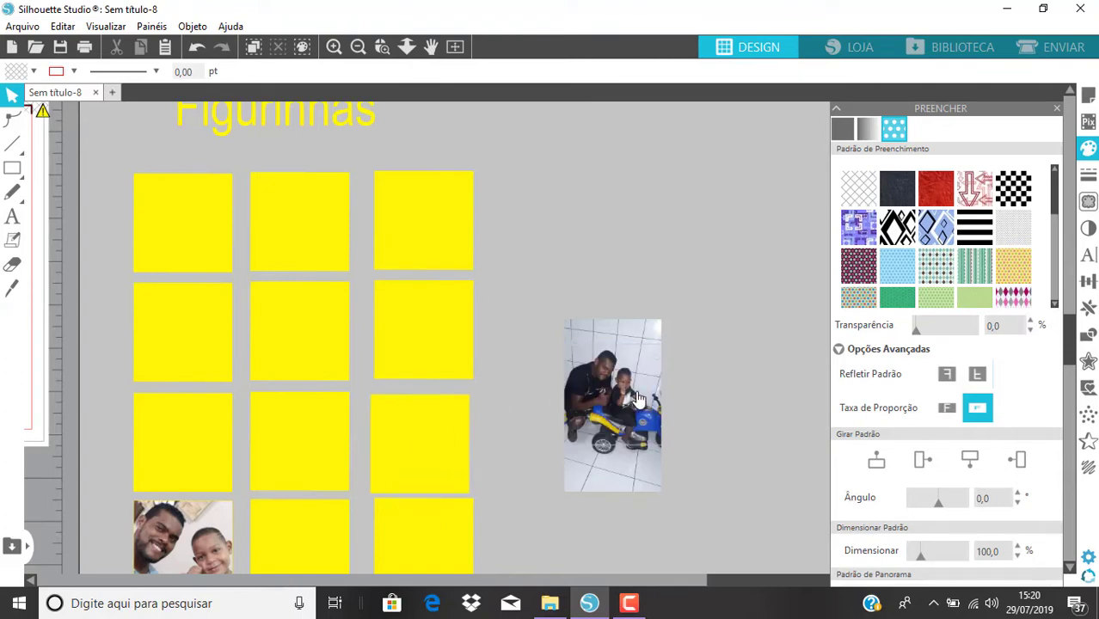
left_click_drag(634, 400, 456, 431)
right_click(538, 409)
left_click(607, 351)
Delete the two leftover photo strips and the cropped photo lying on the third-row sticker
left_click_drag(628, 252, 662, 486)
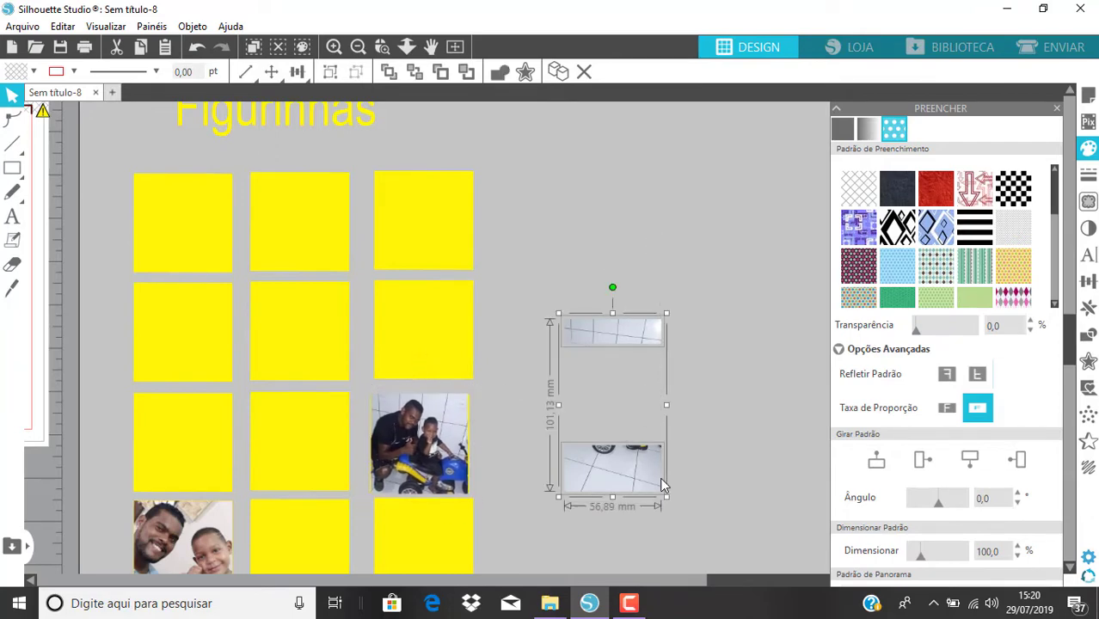
key("Delete")
left_click(441, 451)
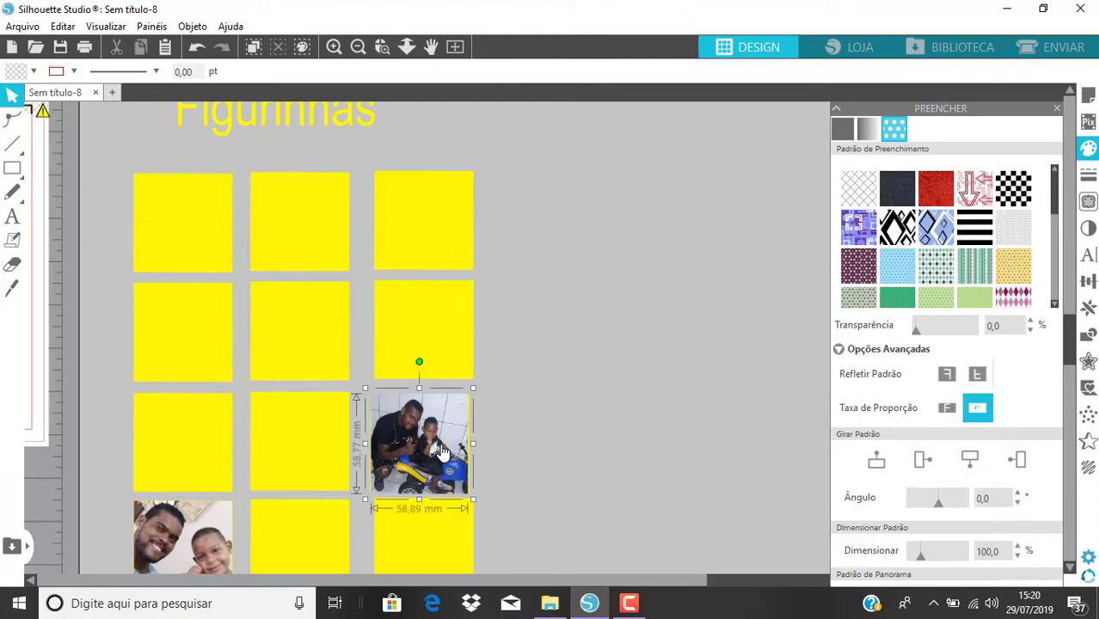
key("Delete")
Ungroup the cover and place a copy of the "Feliz Dia dos Pais" title below the page
left_click_drag(744, 583, 547, 585)
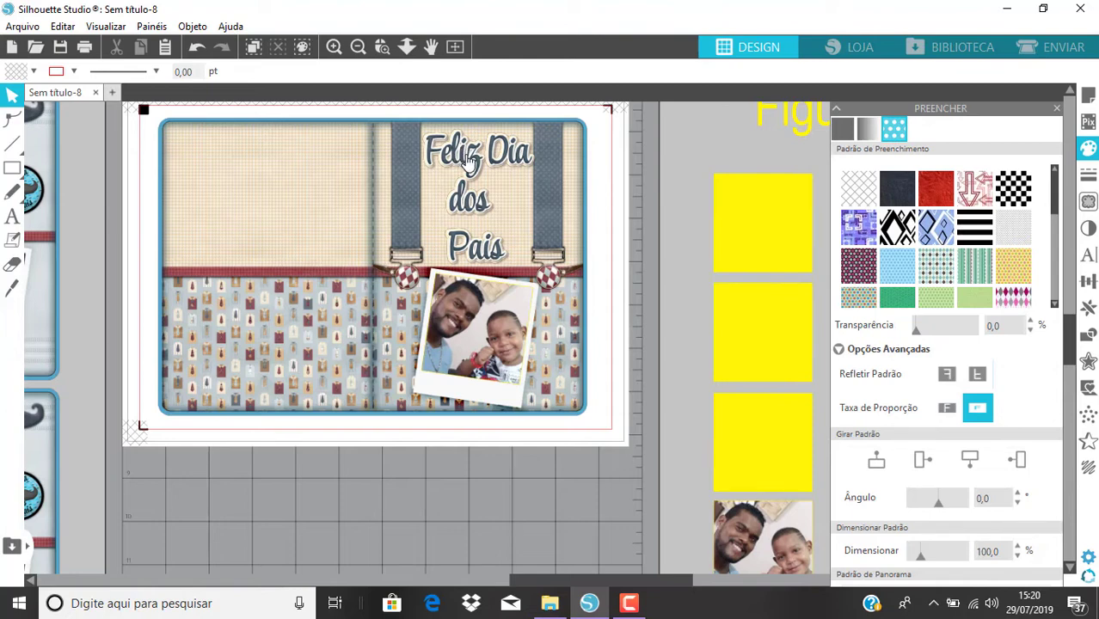
left_click(520, 164)
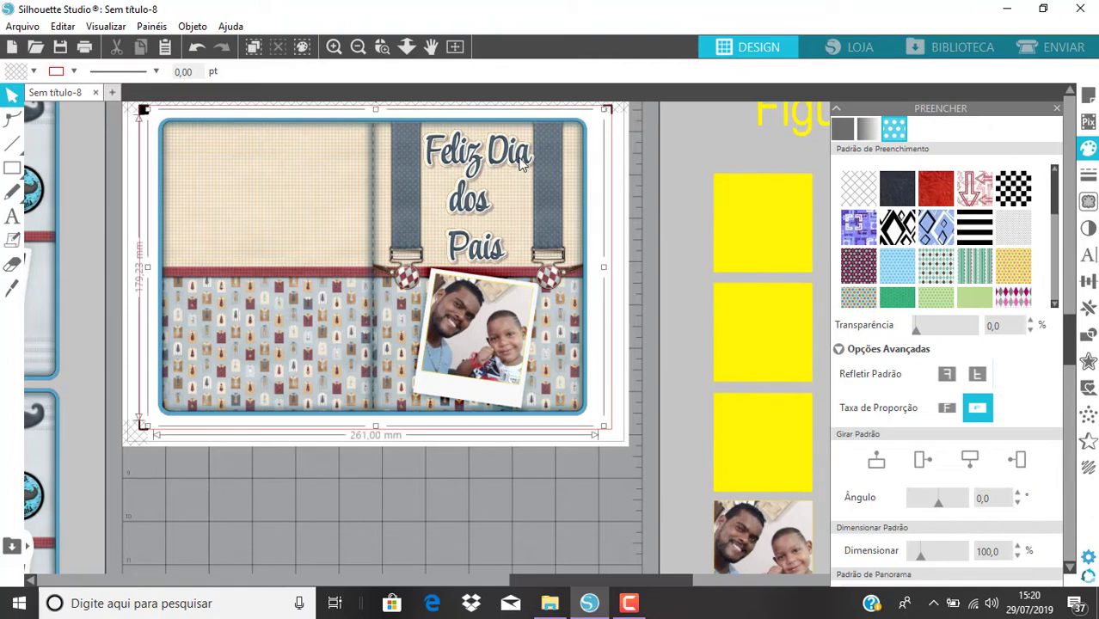
right_click(520, 162)
left_click(571, 422)
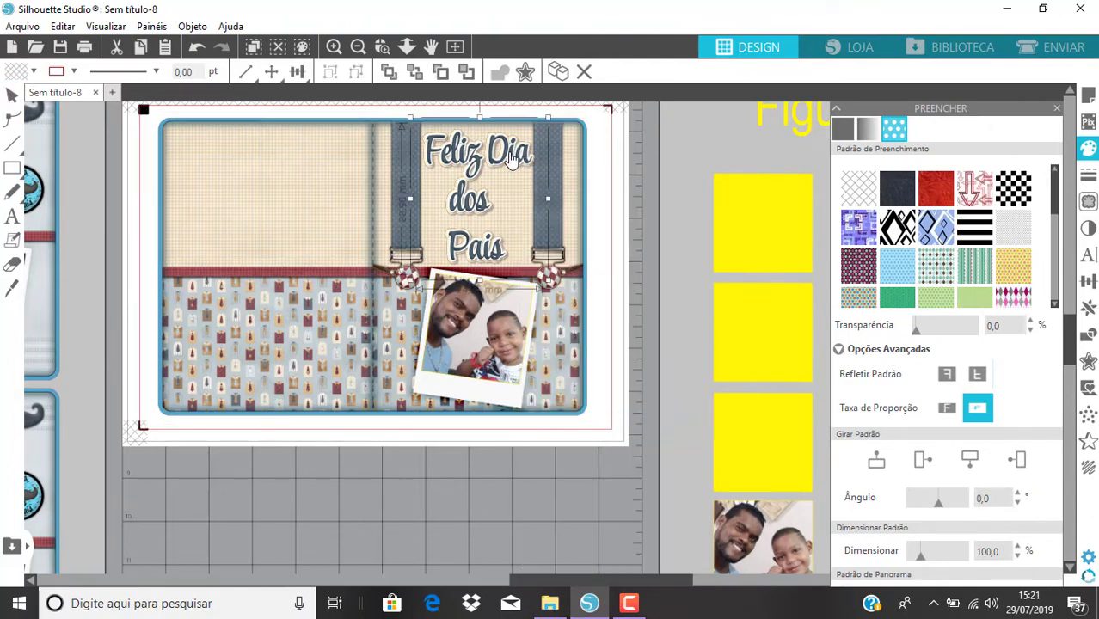
left_click_drag(513, 160, 574, 499)
Slightly shrink the "Feliz Dia dos Pais" title that lies on the cover
left_click(497, 259)
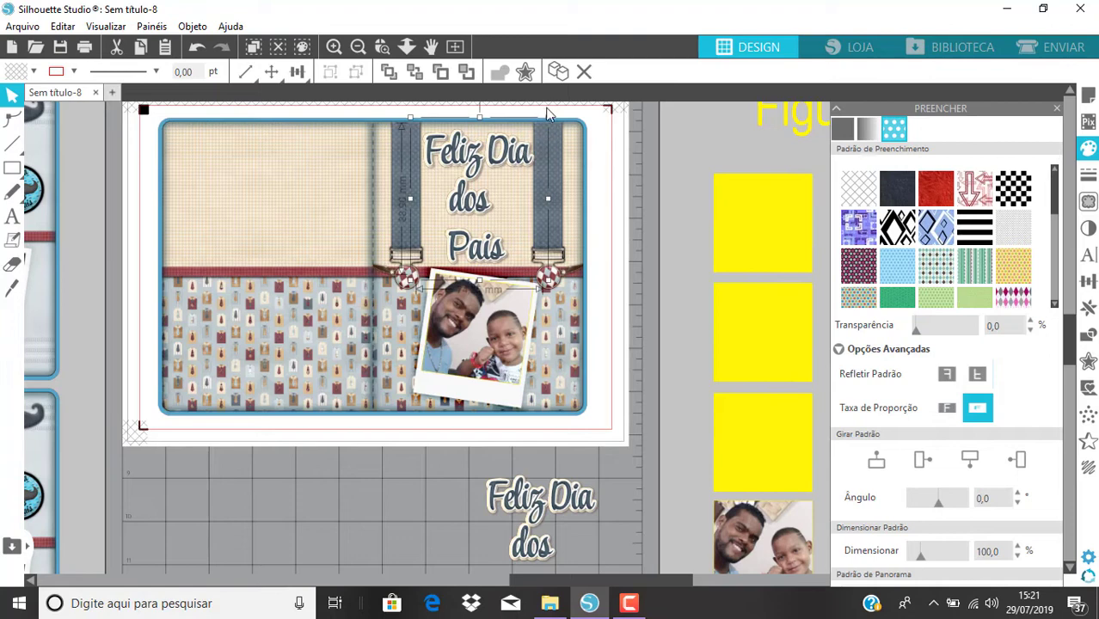
left_click_drag(548, 118, 540, 127)
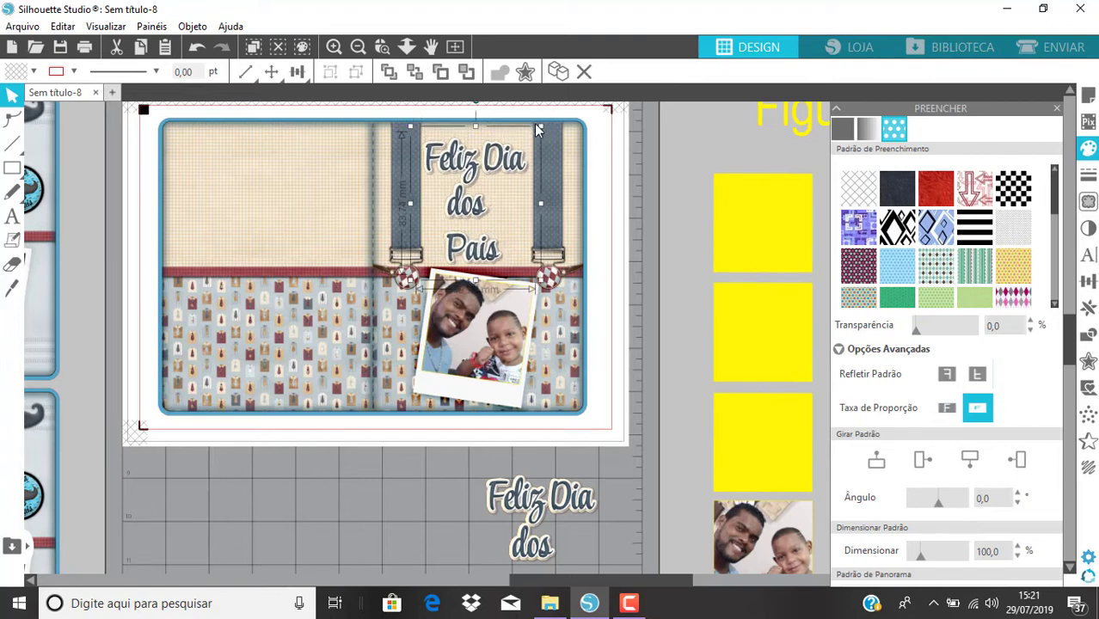
Nudge the "Feliz Dia dos Pais" title slightly up on the cover and group all the cover elements together
left_click_drag(513, 164, 511, 157)
left_click(624, 183)
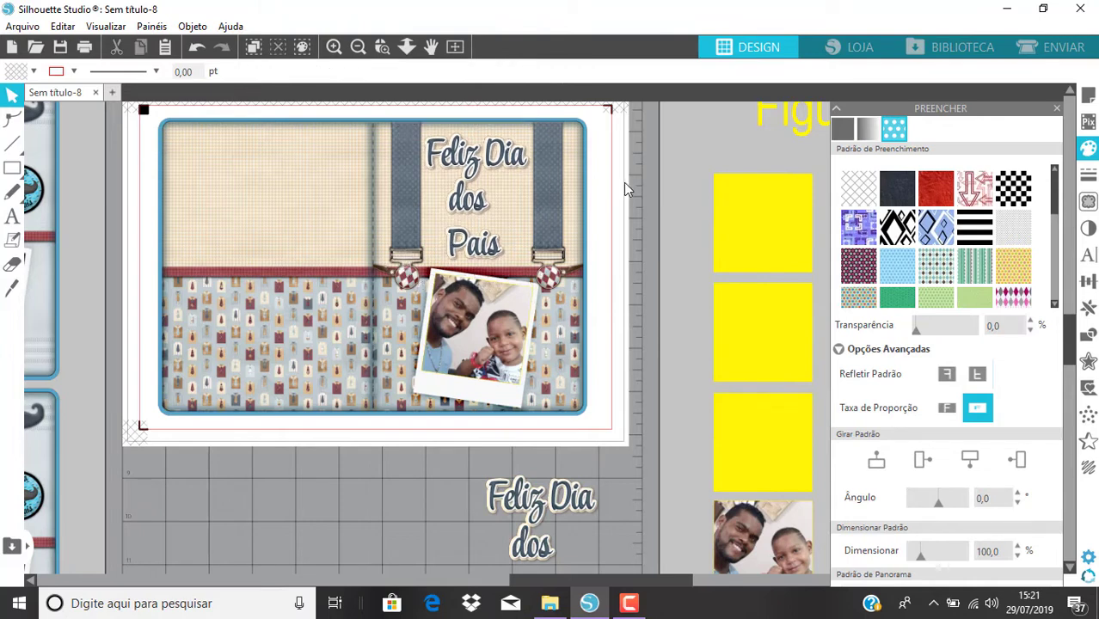
left_click(171, 399)
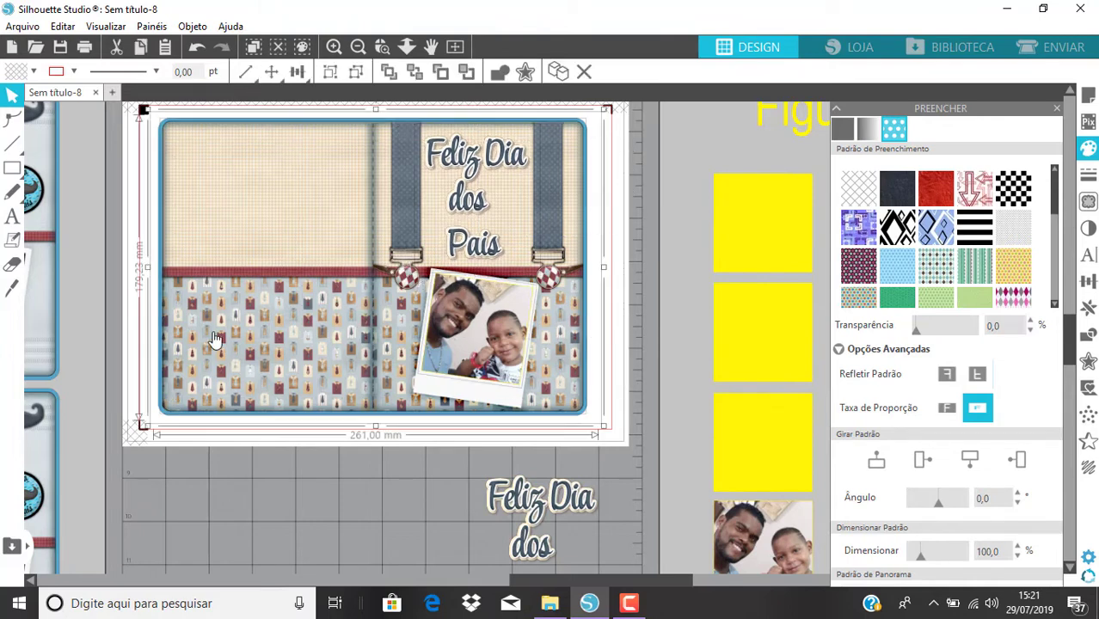
right_click(213, 339)
left_click(278, 420)
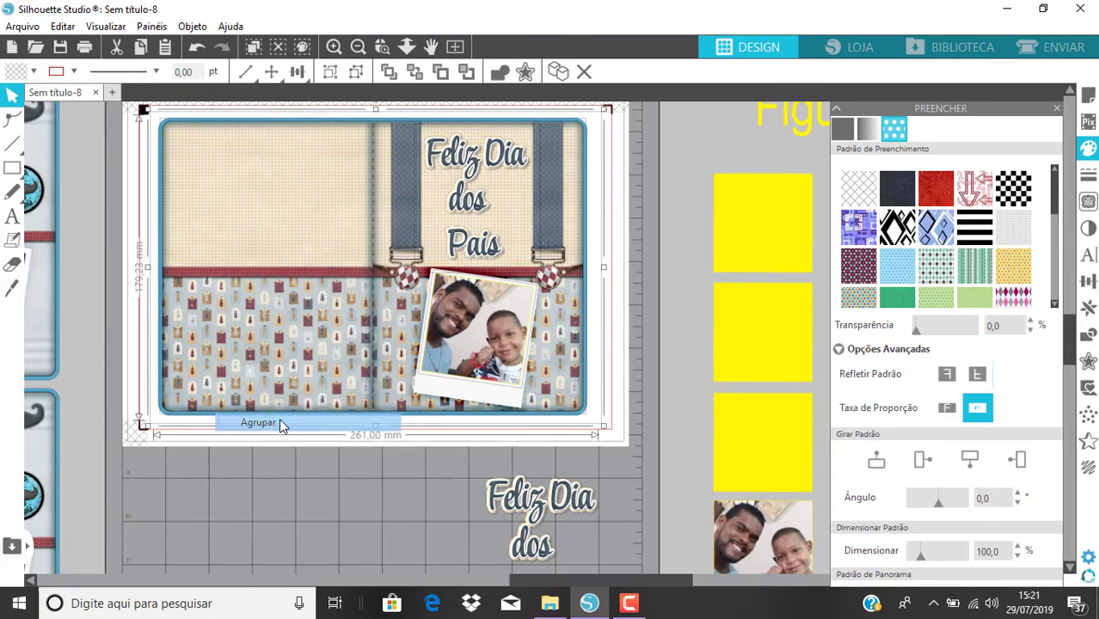
Move the spare copy of the "Feliz Dia dos Pais" title off the mat to the empty area above the vest
scroll(363, 556, "down", 5)
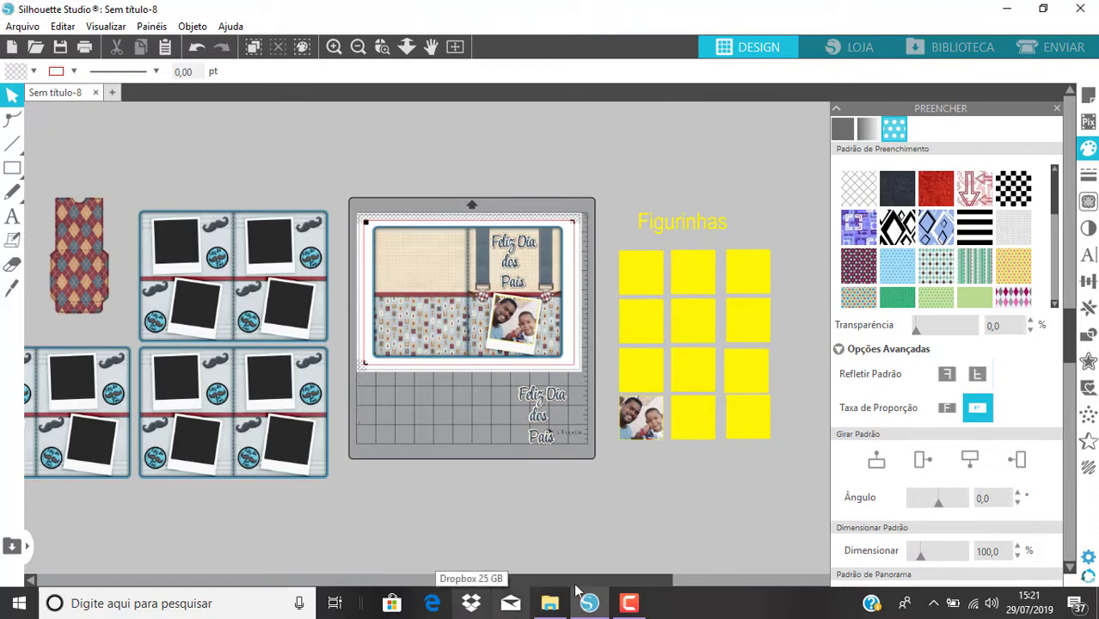
left_click_drag(575, 423, 142, 184)
left_click(215, 196)
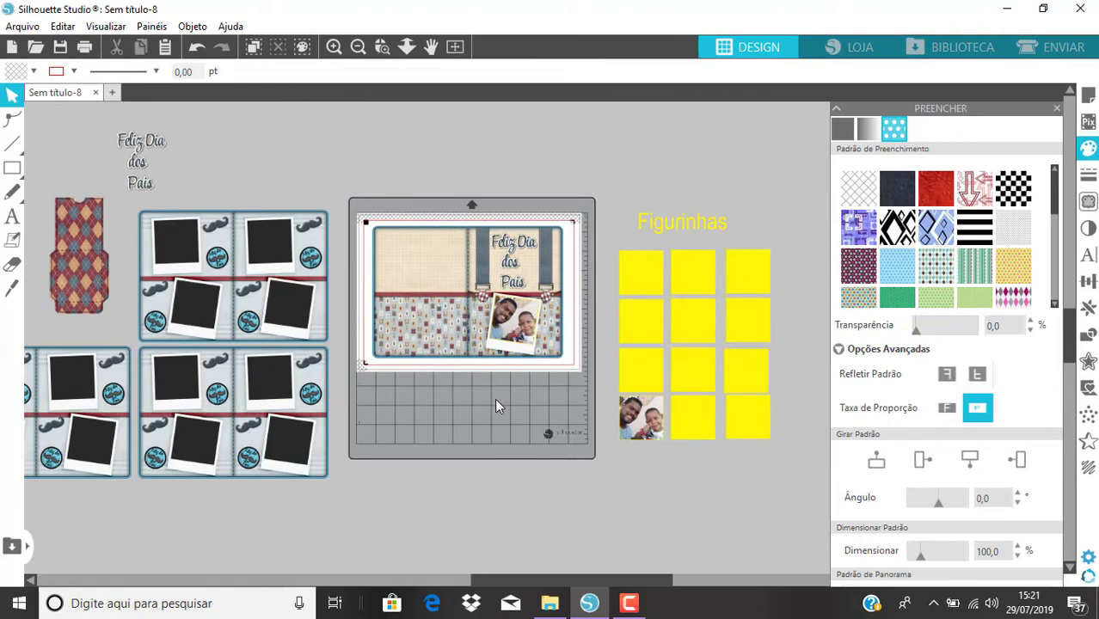
Center the grouped cover on the page
scroll(495, 399, "up", 1)
left_click(458, 254)
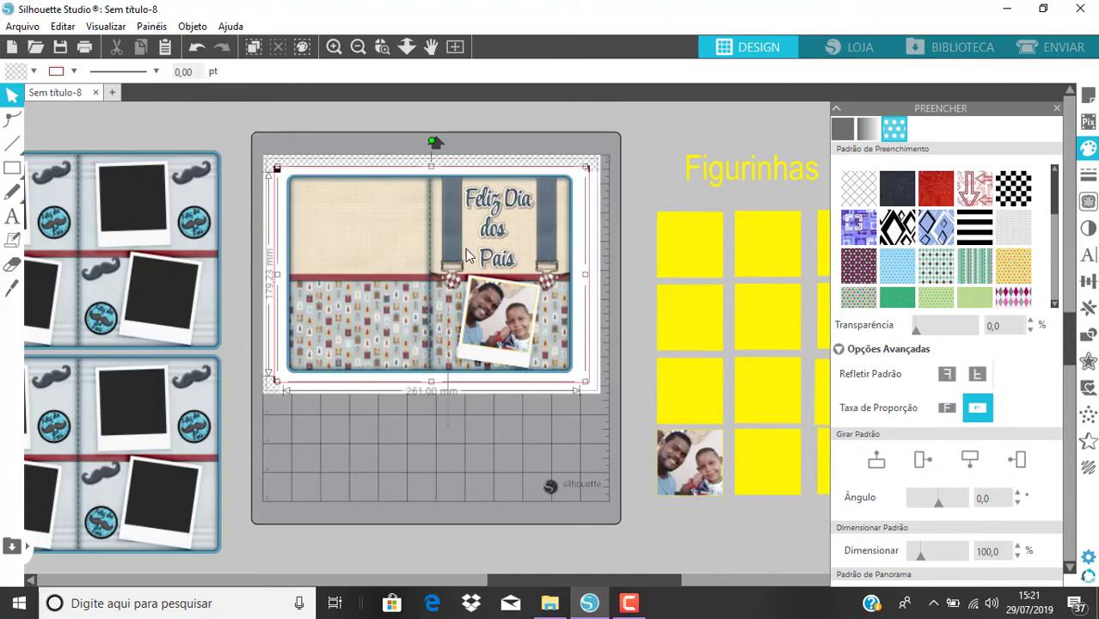
left_click(297, 73)
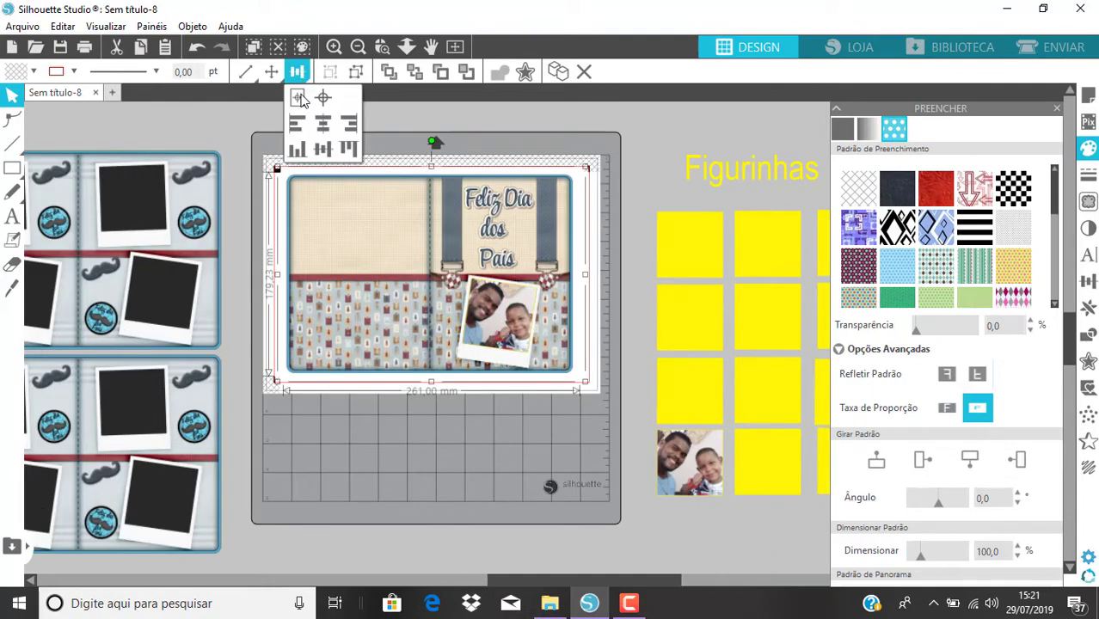
left_click(299, 99)
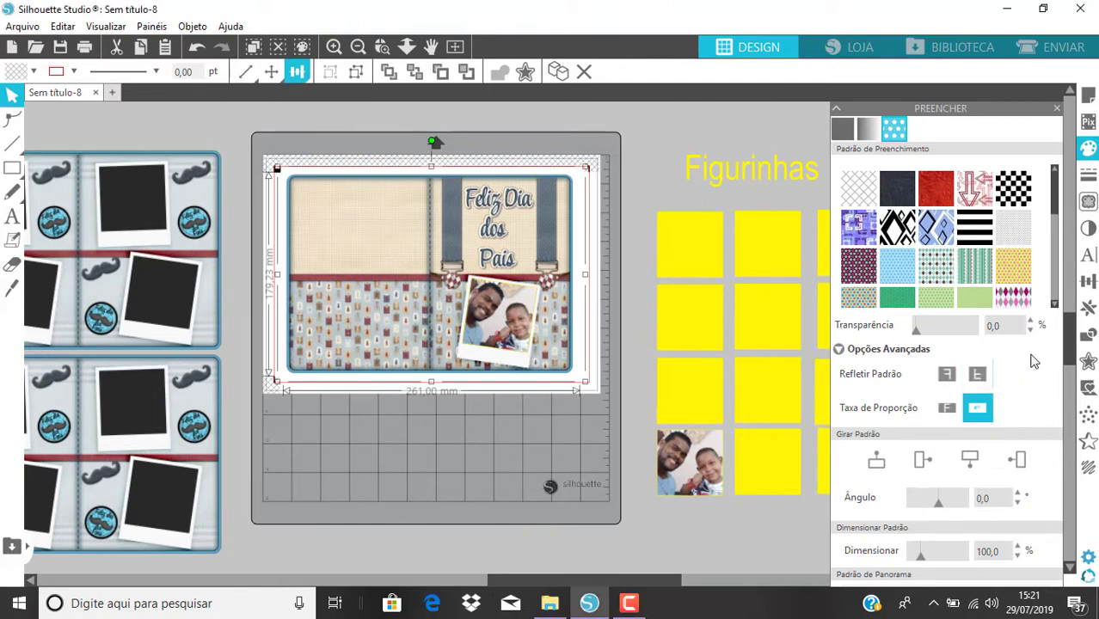
Place an inner photo page on the cover, align the two by their centers and center both on the page
left_click(1089, 282)
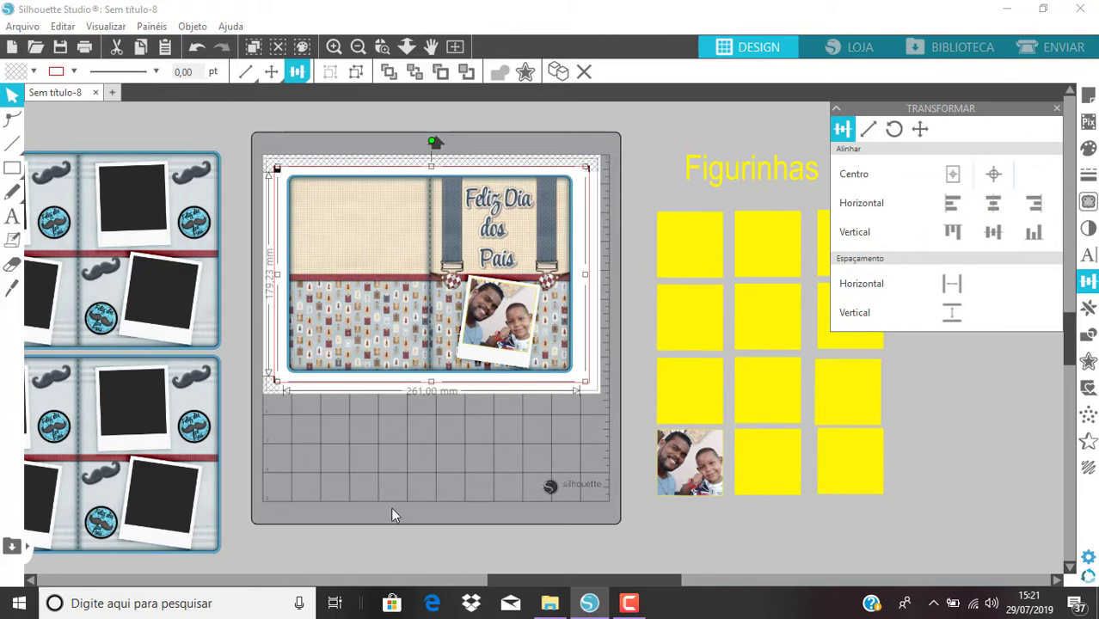
left_click(158, 160)
left_click_drag(159, 160, 487, 224)
left_click(368, 112)
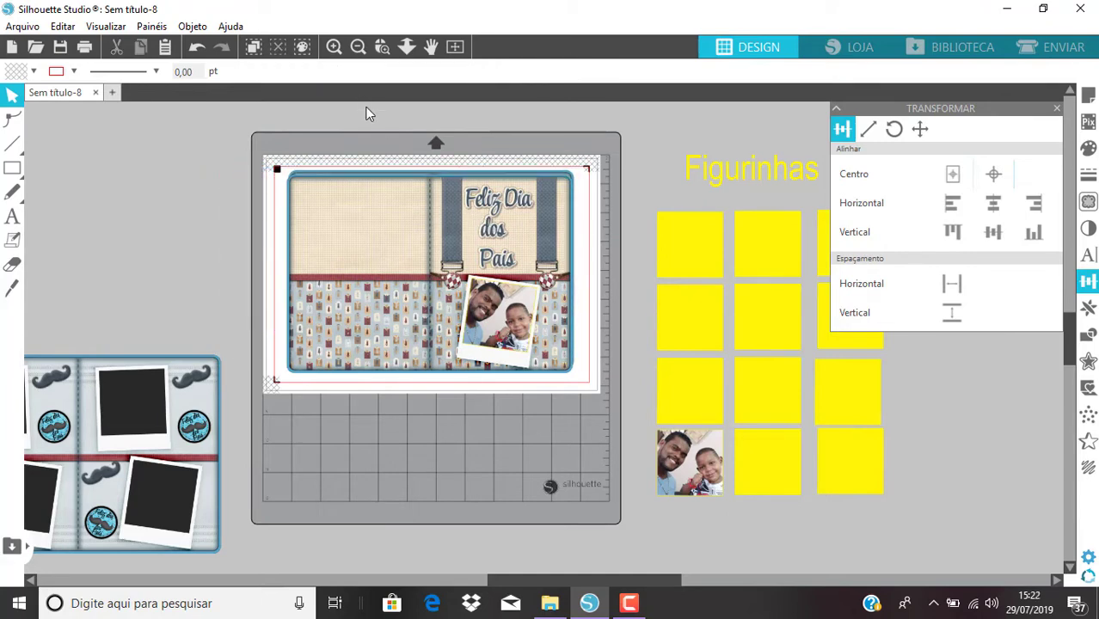
left_click(421, 242)
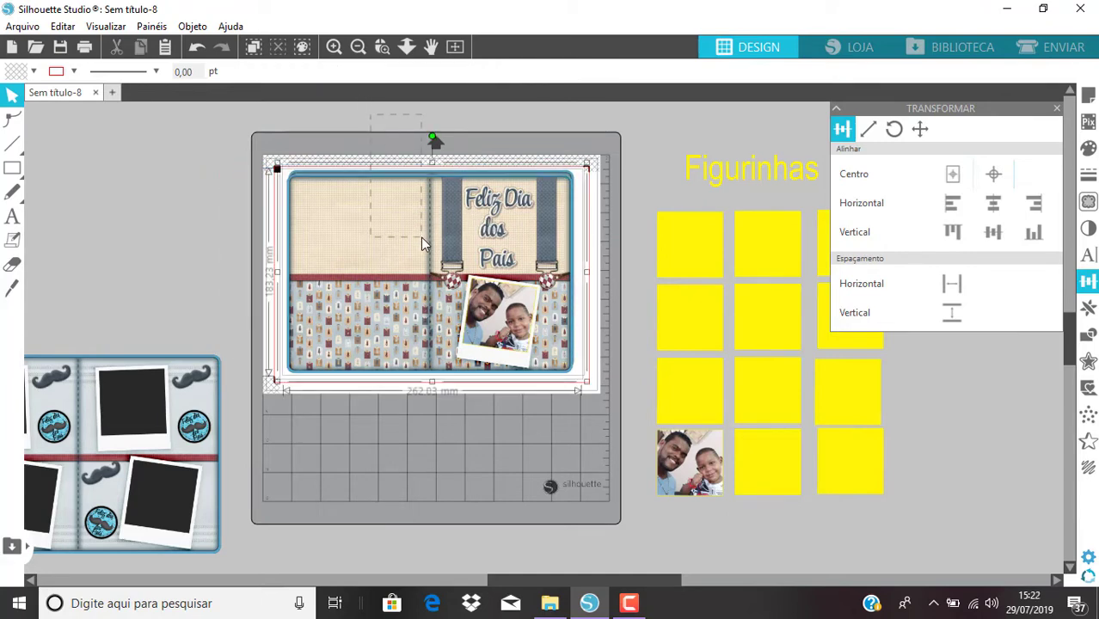
left_click(994, 176)
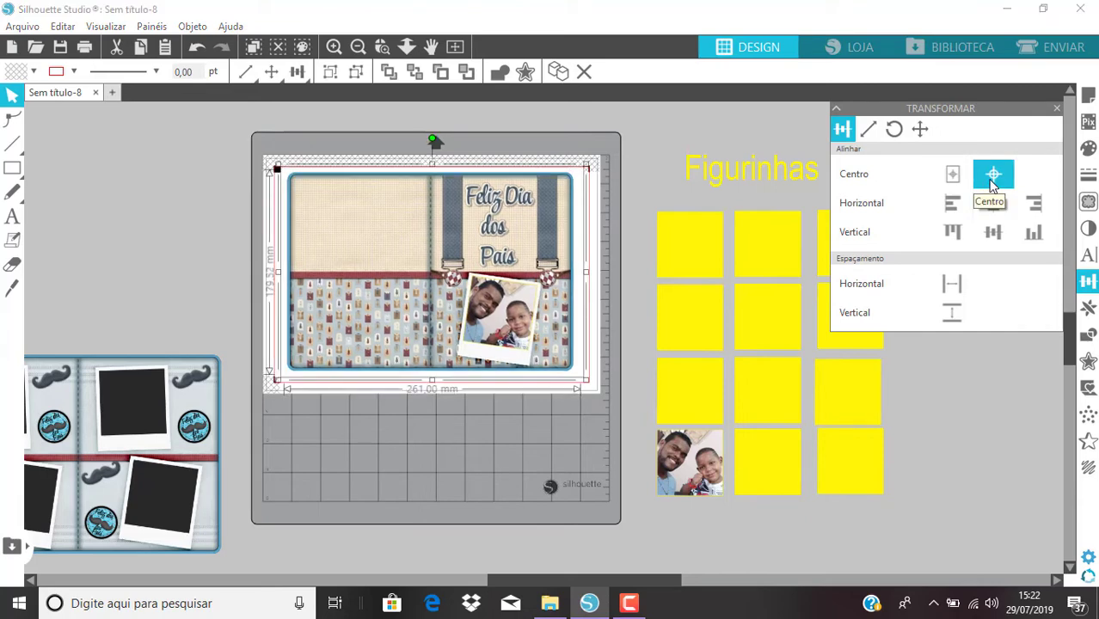
left_click(953, 177)
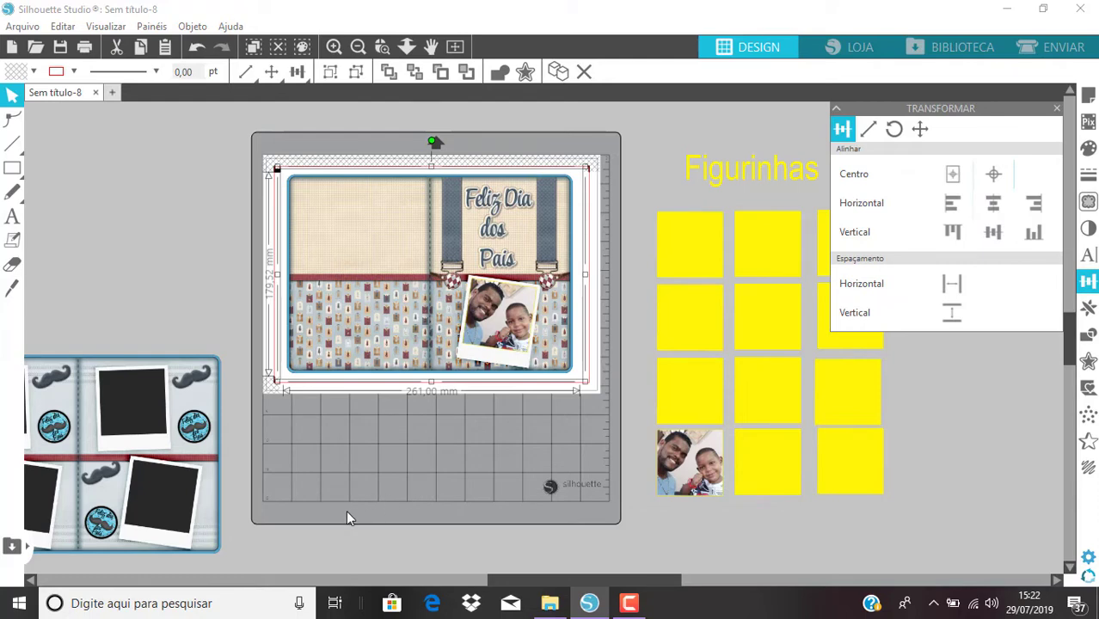
Move the cover down off the page, leaving the inner photo page in place
left_click(407, 463)
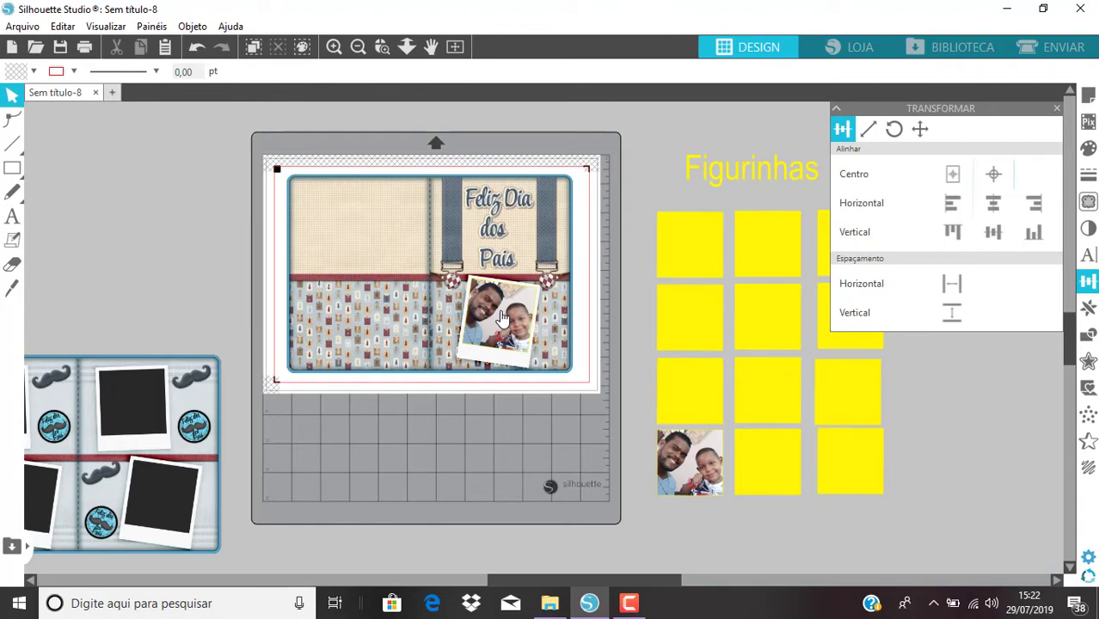
left_click_drag(503, 318, 507, 555)
key("Escape")
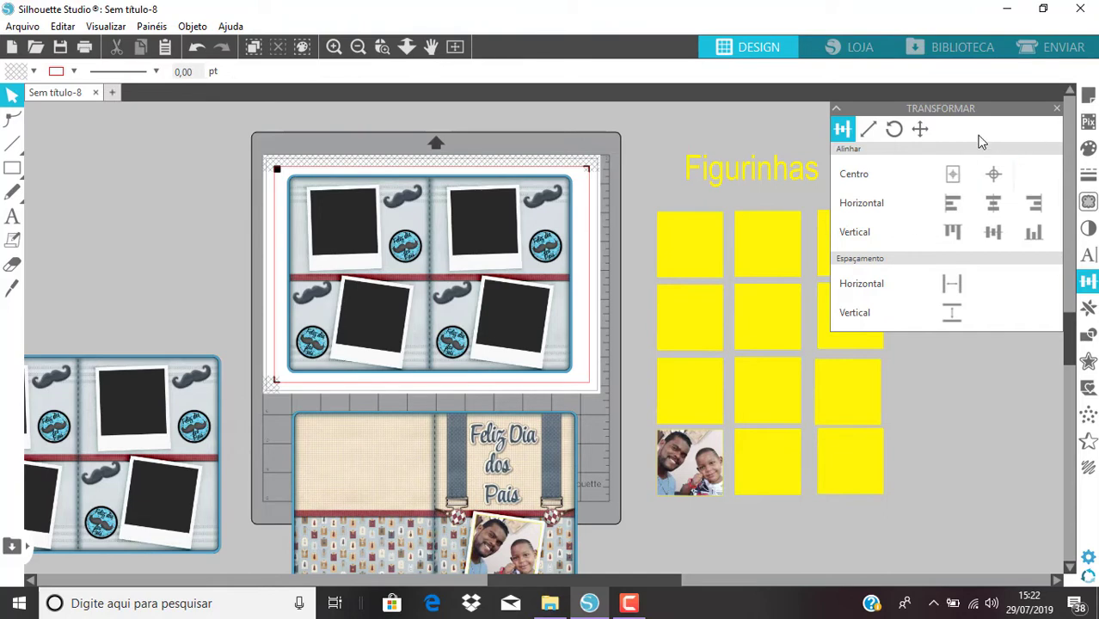
Turn the page's registration marks off and back on
left_click(1089, 96)
left_click(894, 129)
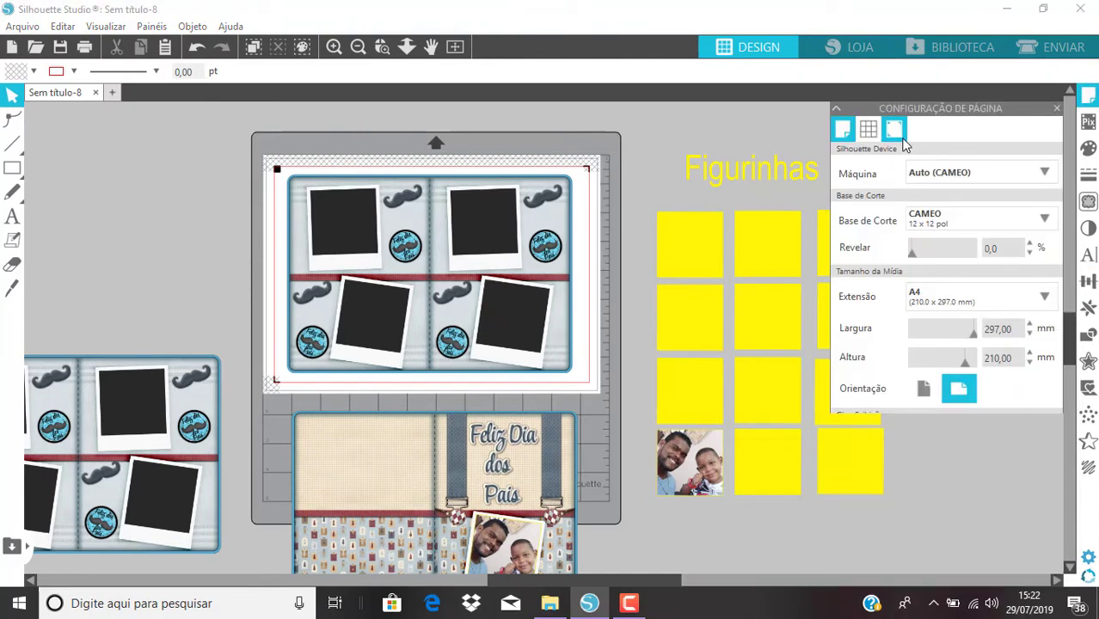
left_click(960, 171)
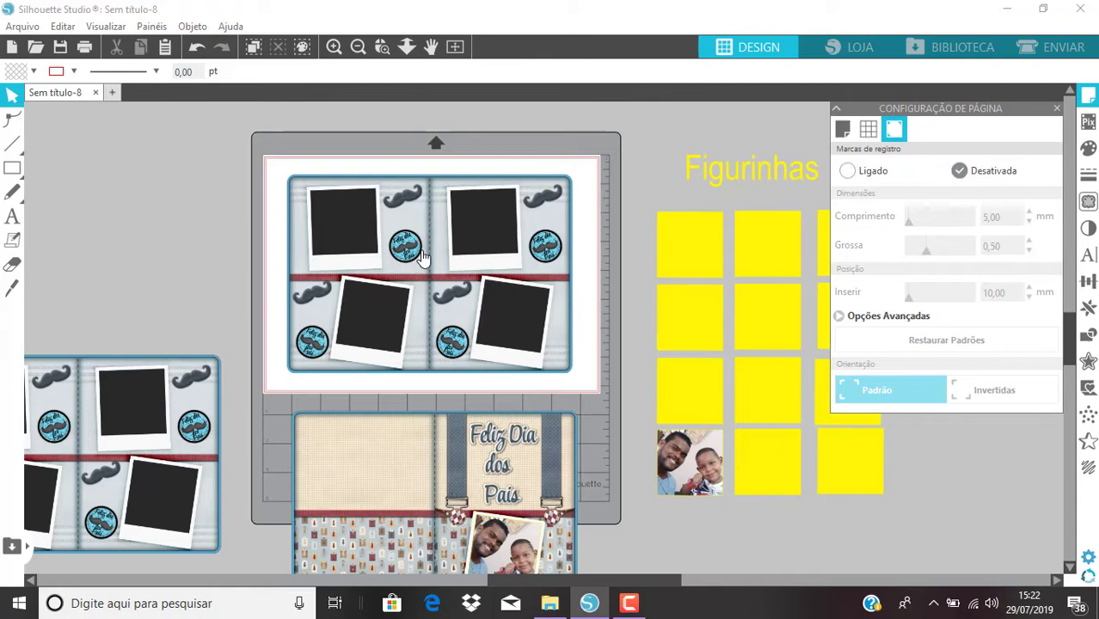
left_click(850, 172)
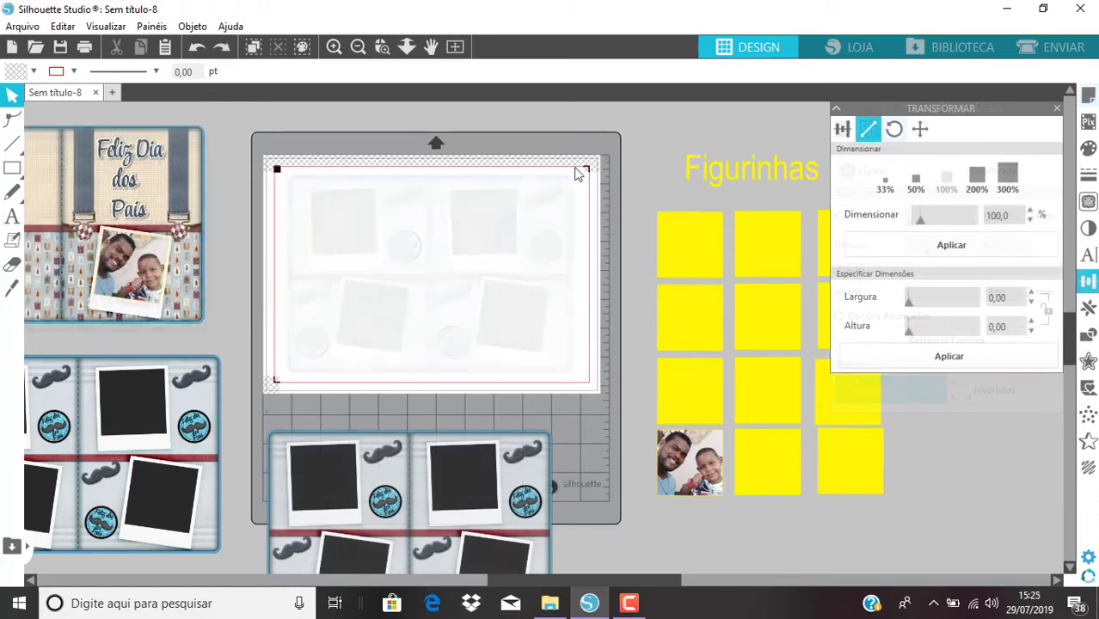
Move the "Figurinhas" title and all its sticker squares together further down, beside the lower part of the mat
left_click_drag(644, 131, 985, 507)
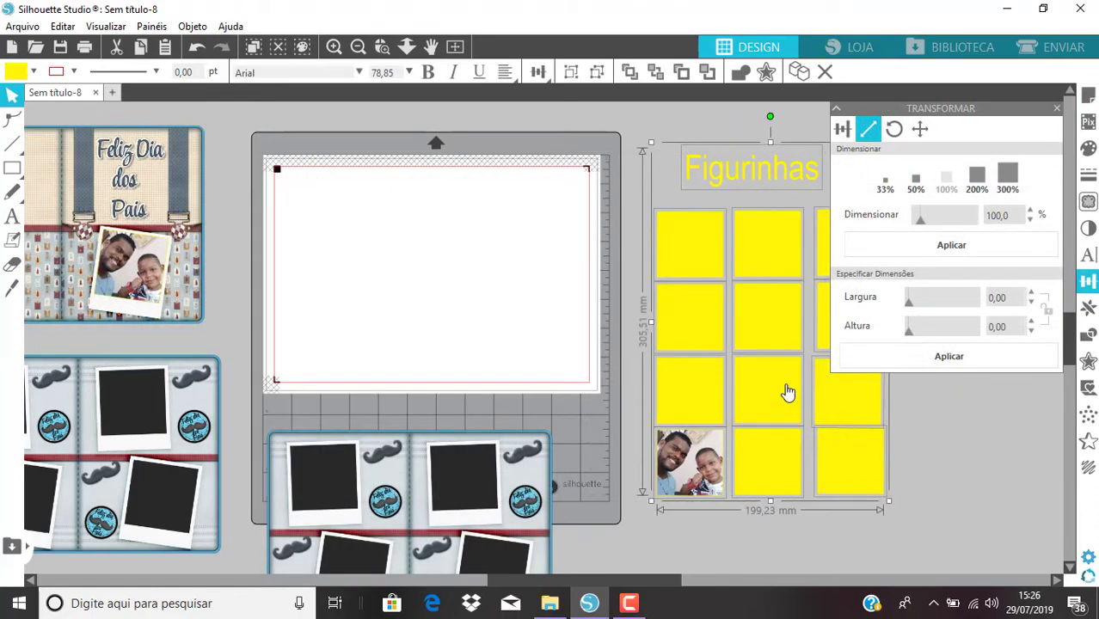
left_click_drag(788, 393, 801, 618)
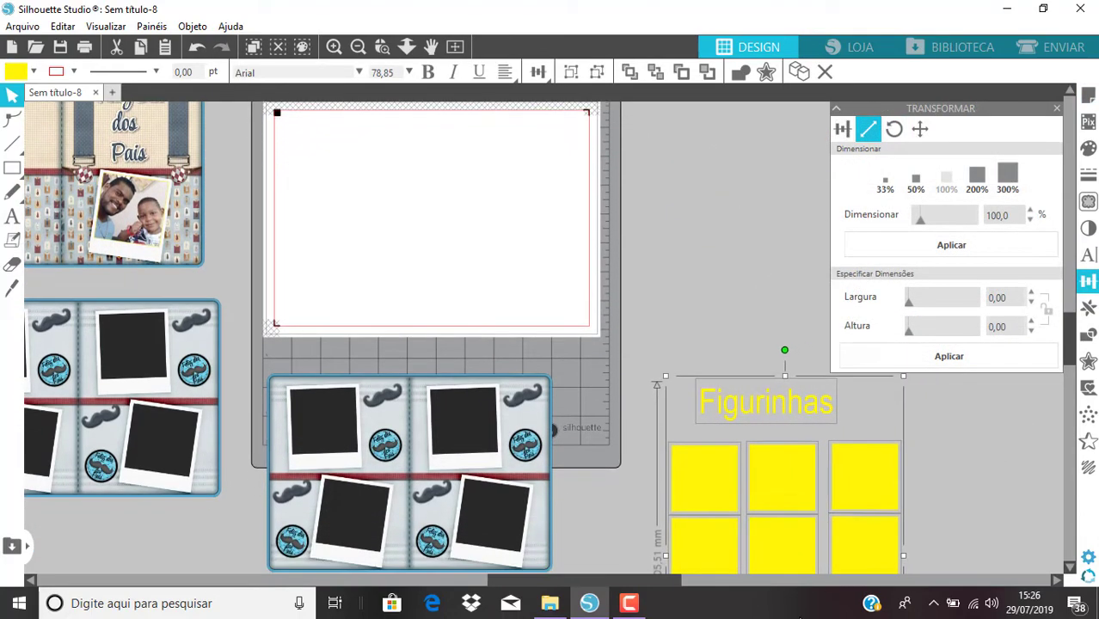
left_click_drag(1073, 341, 1060, 324)
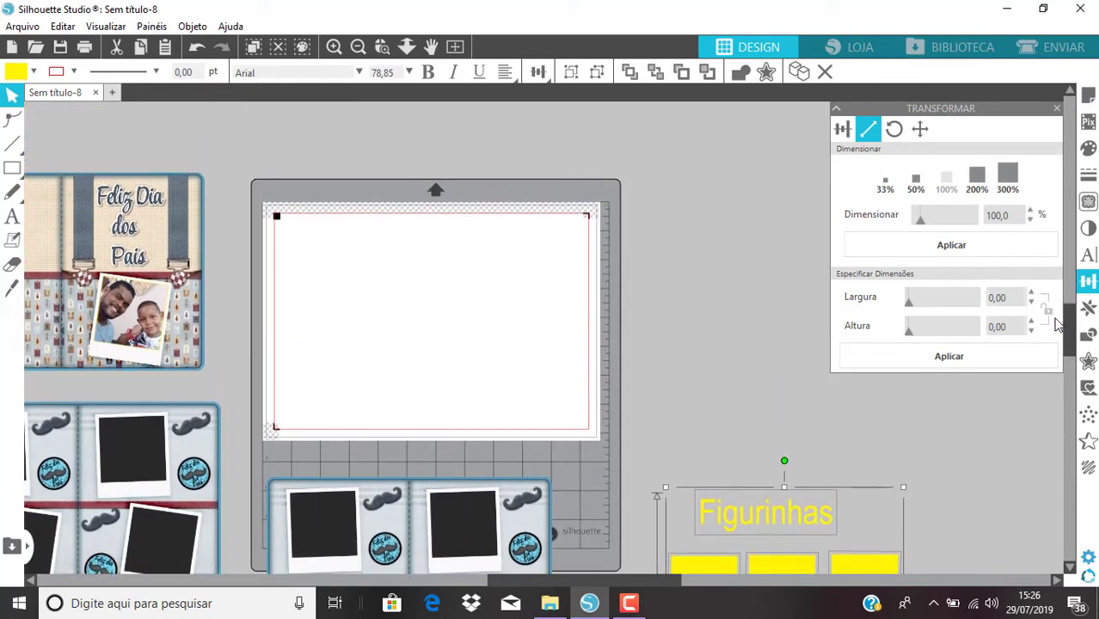
key("ctrl+e")
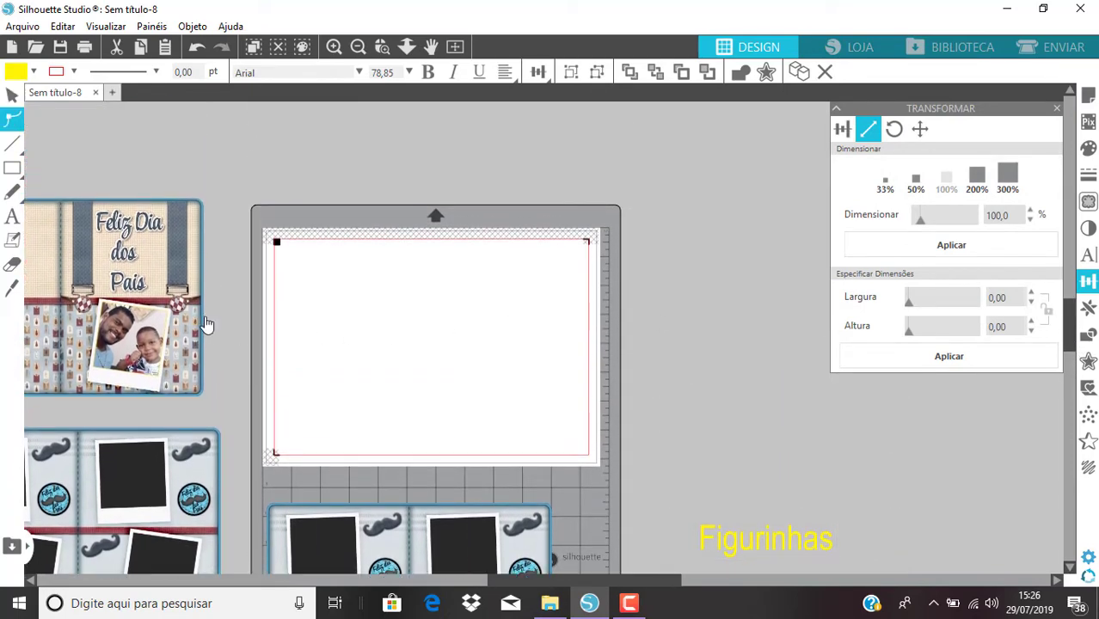
Place the cover back on the page and move the inner photo page from below it to the empty area beside the mat
left_click_drag(207, 325, 576, 375)
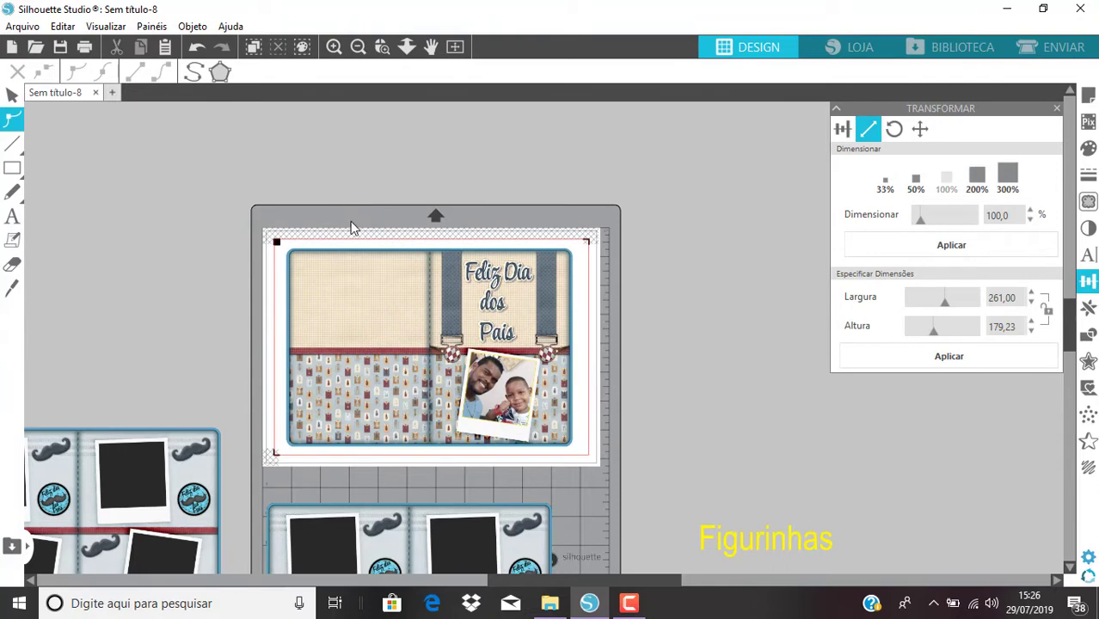
left_click_drag(476, 532, 179, 184)
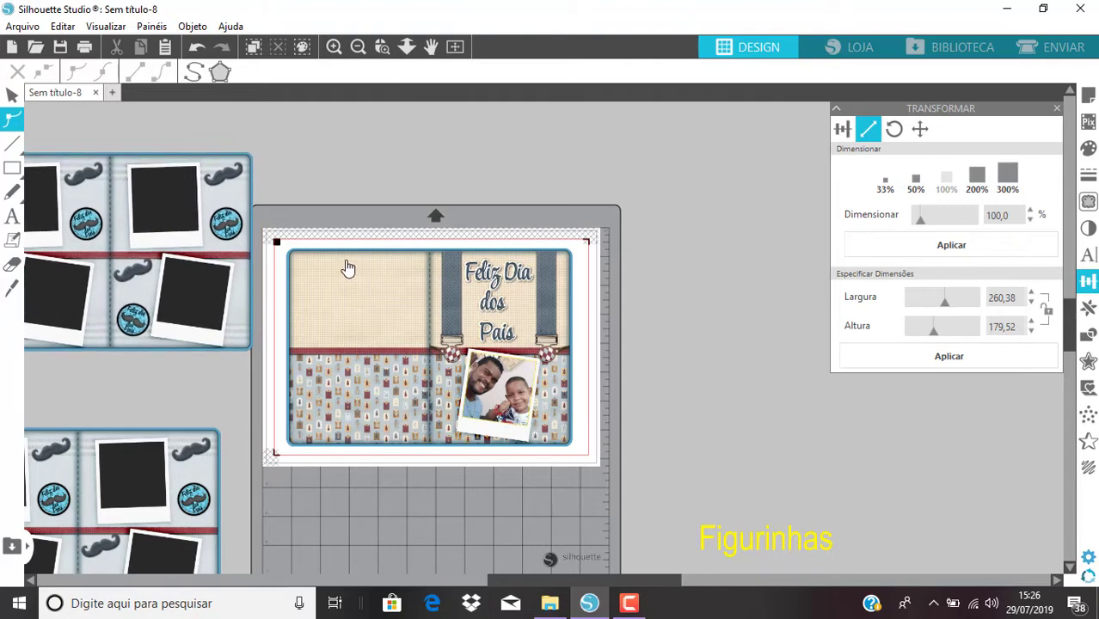
Flip the inner photo page beside the mat horizontally
right_click(118, 182)
left_click(60, 256)
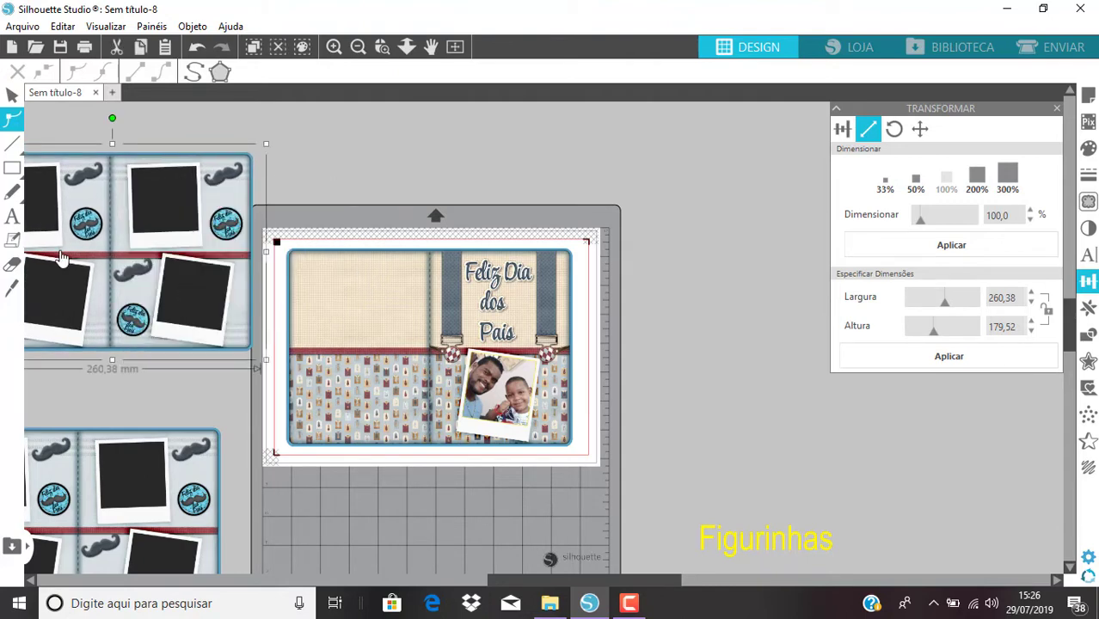
right_click(61, 256)
left_click(69, 256)
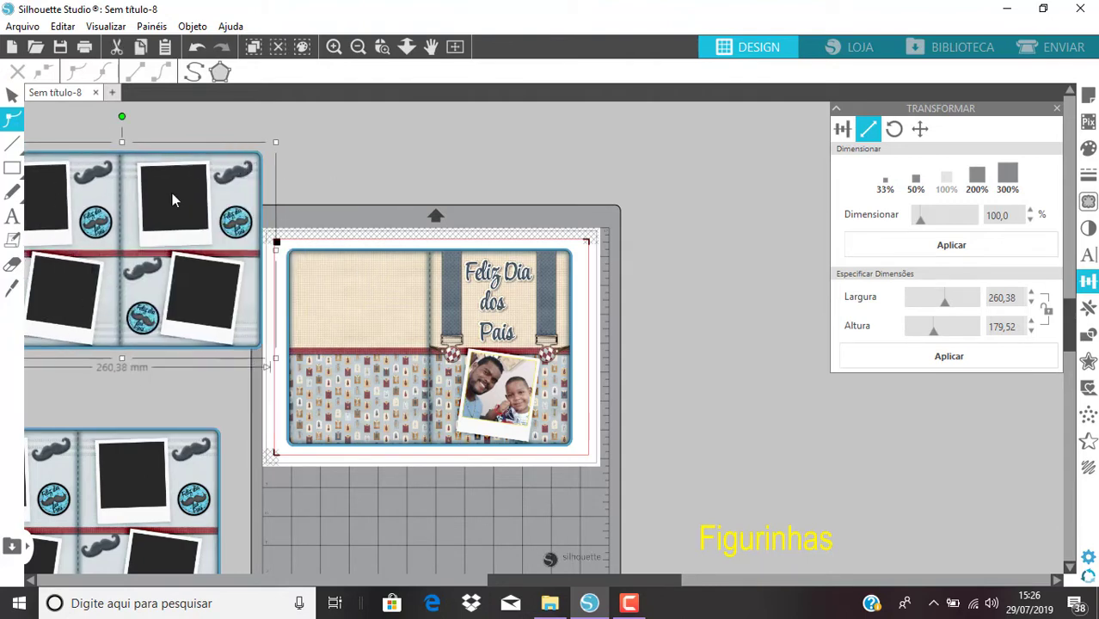
right_click(153, 229)
left_click(212, 344)
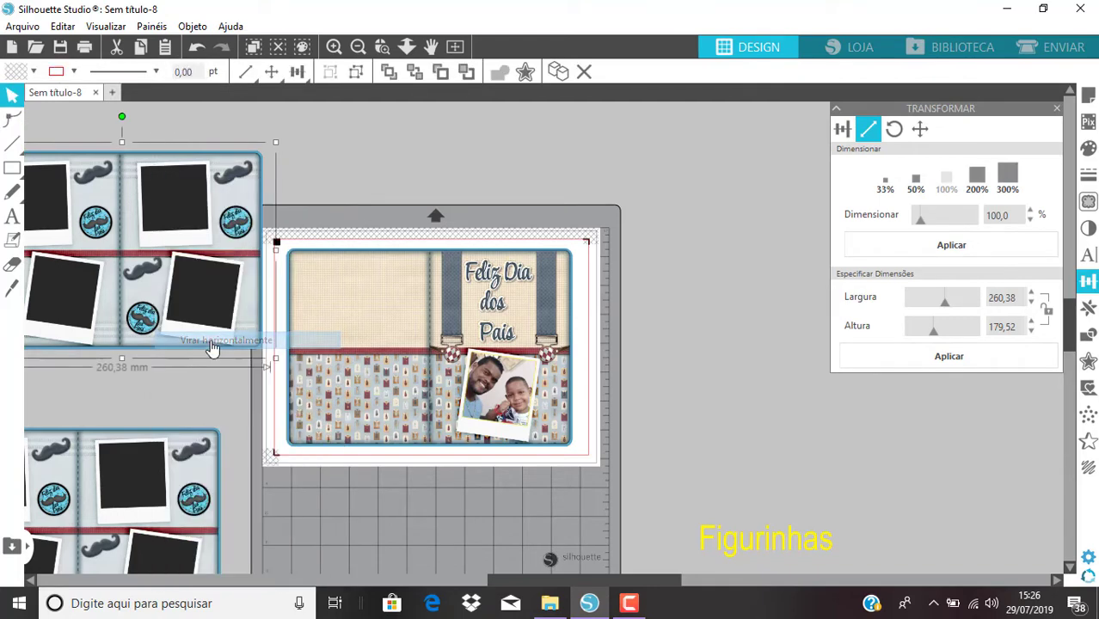
Lay the inner photo page behind the cover, align their centers and center both on the page
left_click_drag(91, 258, 392, 349)
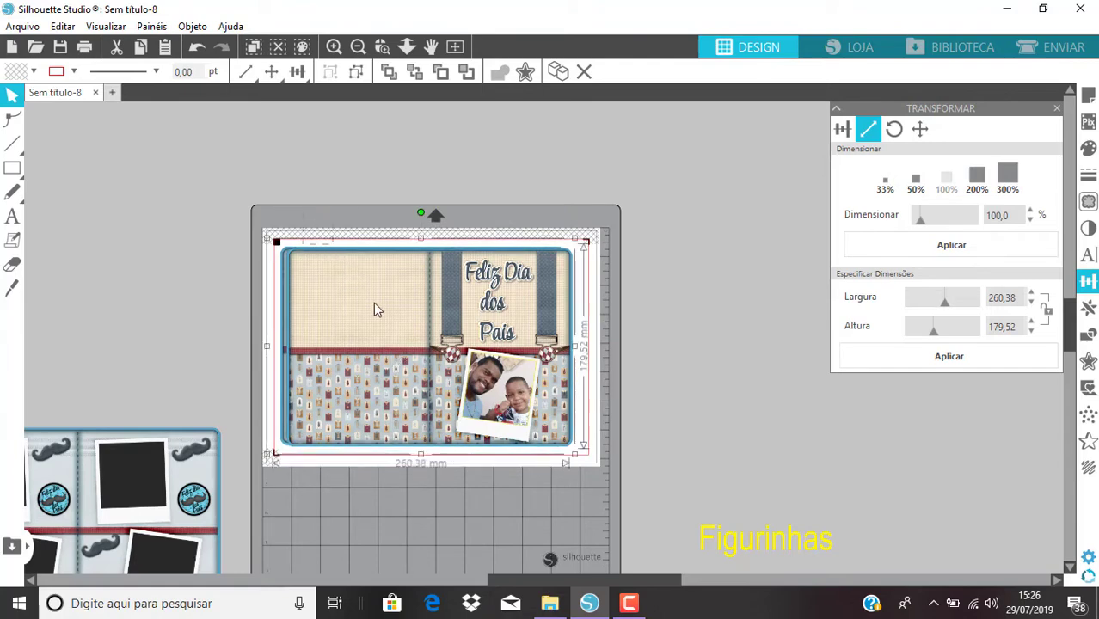
left_click(392, 335, "shift")
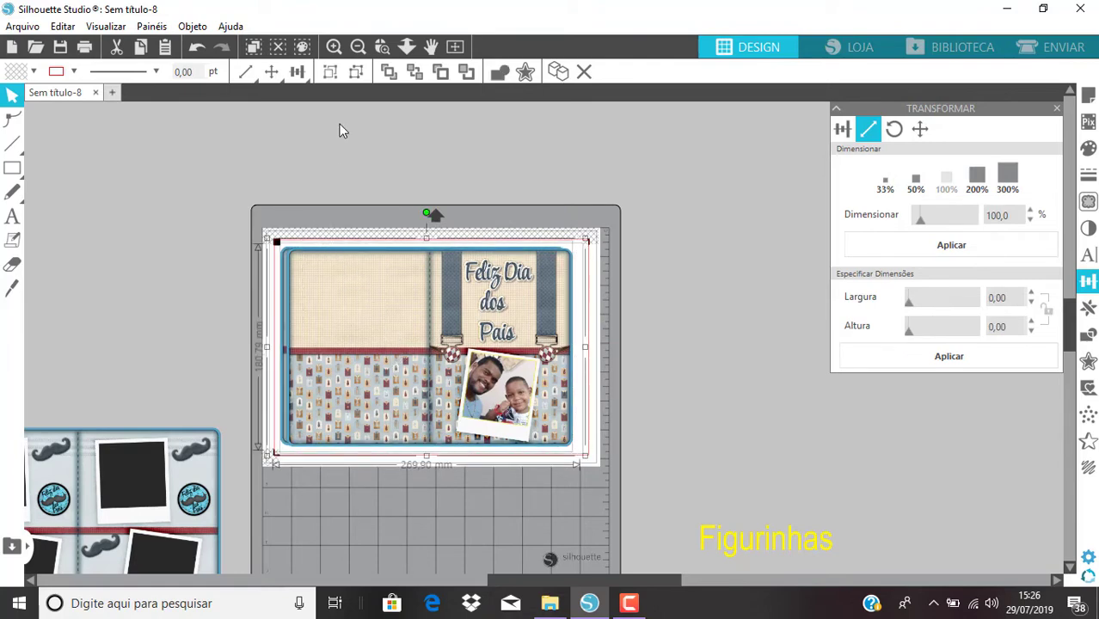
left_click(307, 74)
left_click(322, 96)
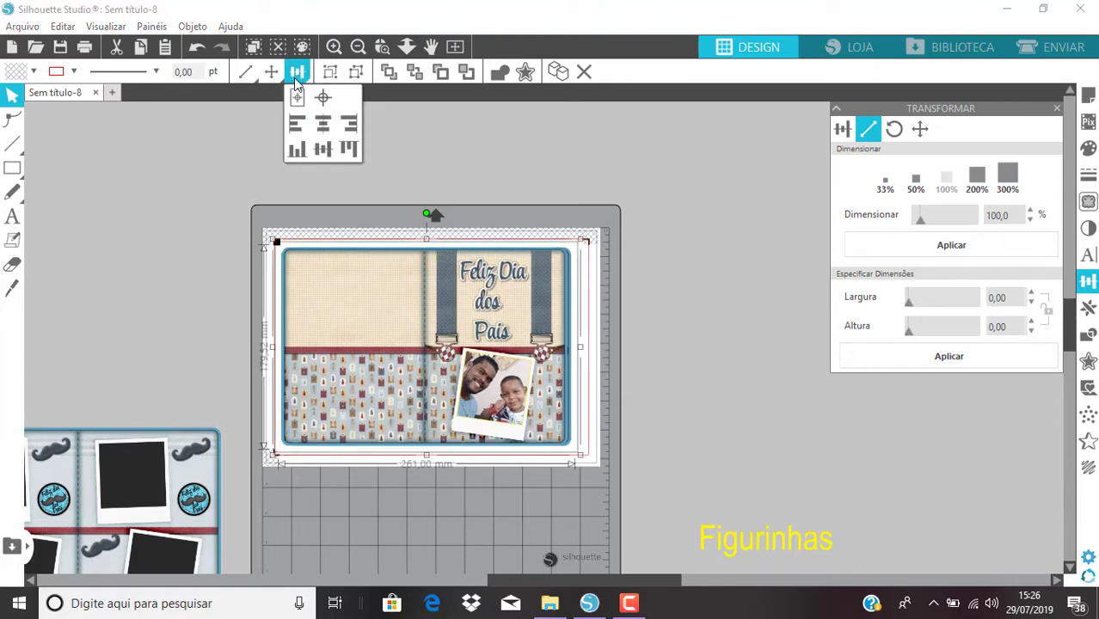
left_click(299, 96)
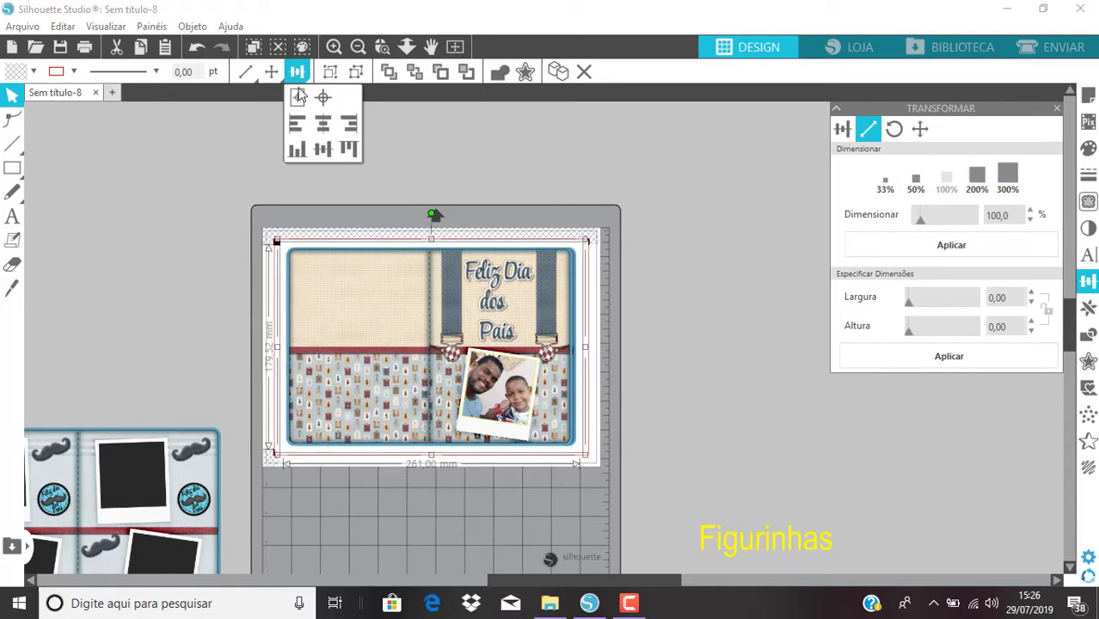
Draw a rectangle overlapping the cover's upper-left corner and extending beyond the mat
left_click(175, 176)
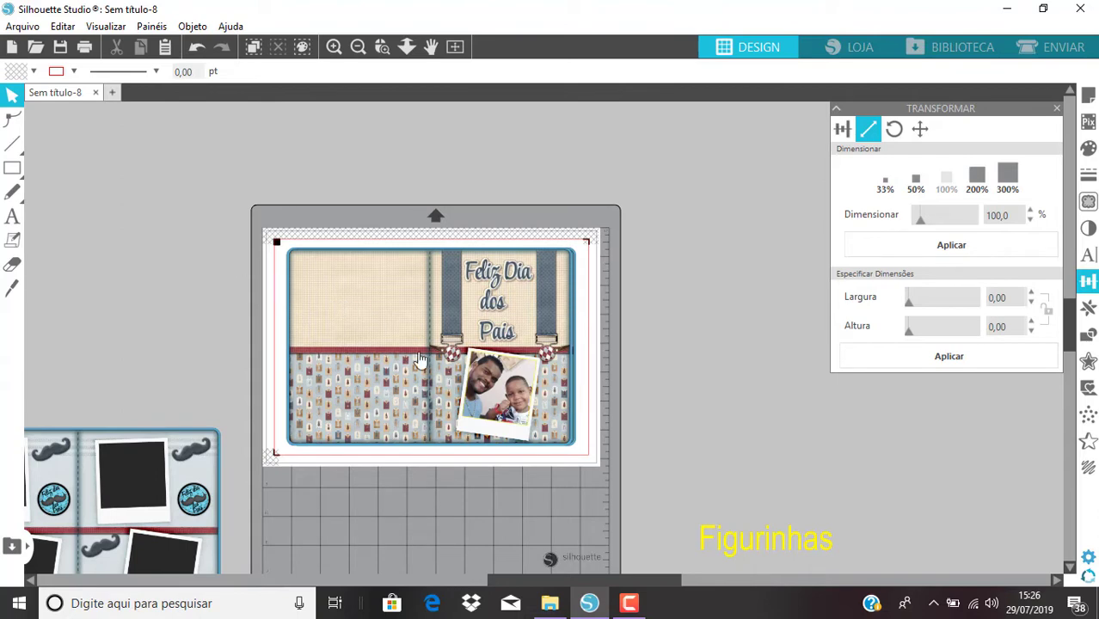
left_click(12, 169)
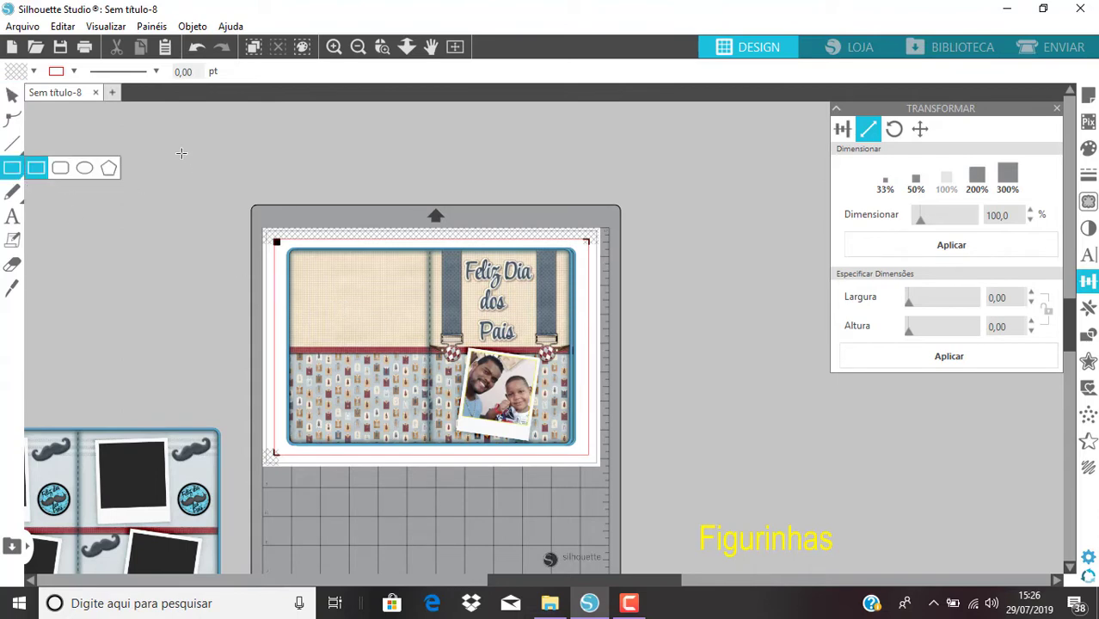
mouse_move(181, 153)
left_mouse_down()
mouse_move(319, 307)
mouse_move(377, 350)
left_mouse_up()
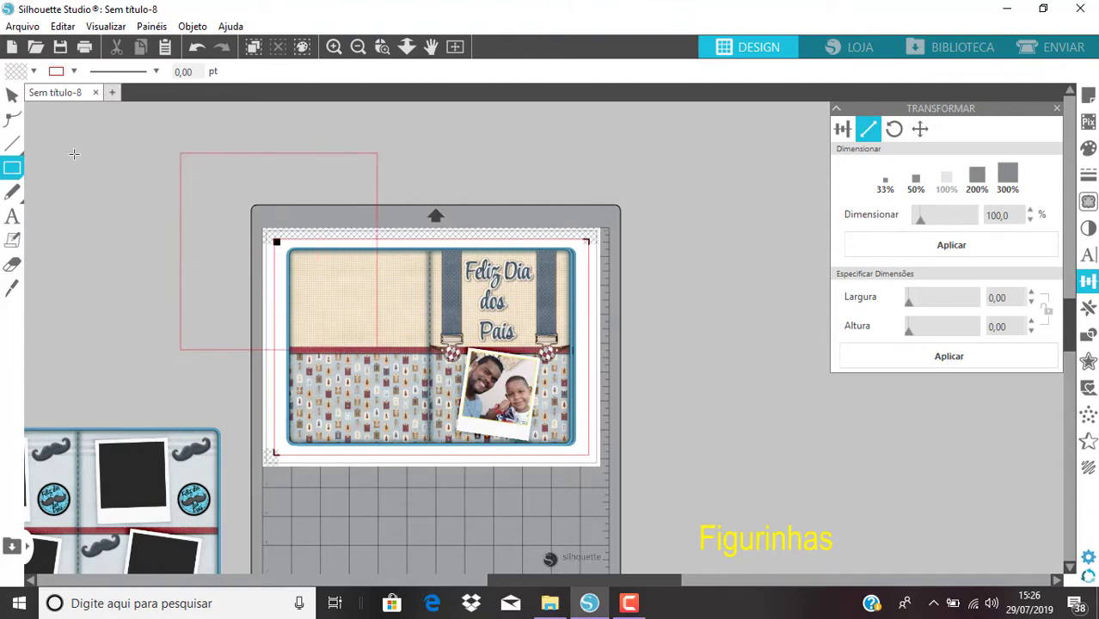
left_click(9, 100)
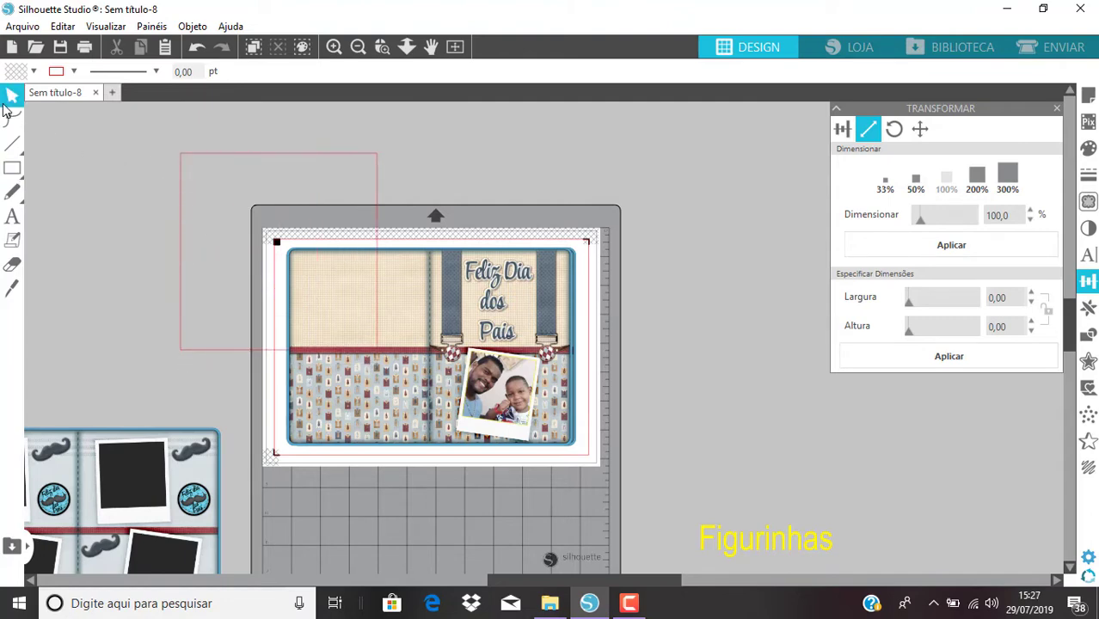
Resize the rectangle overlapping the cover to 297 mm wide and 210 mm high
left_click(267, 155)
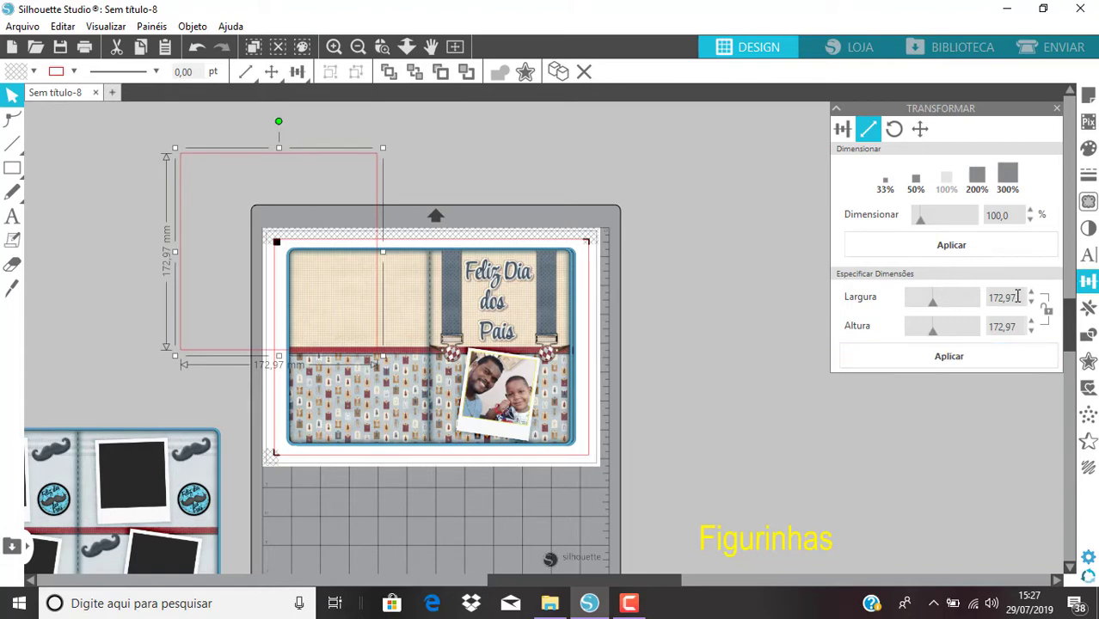
key("BackSpace")
key("BackSpace")
key("BackSpace")
key("BackSpace")
key("BackSpace")
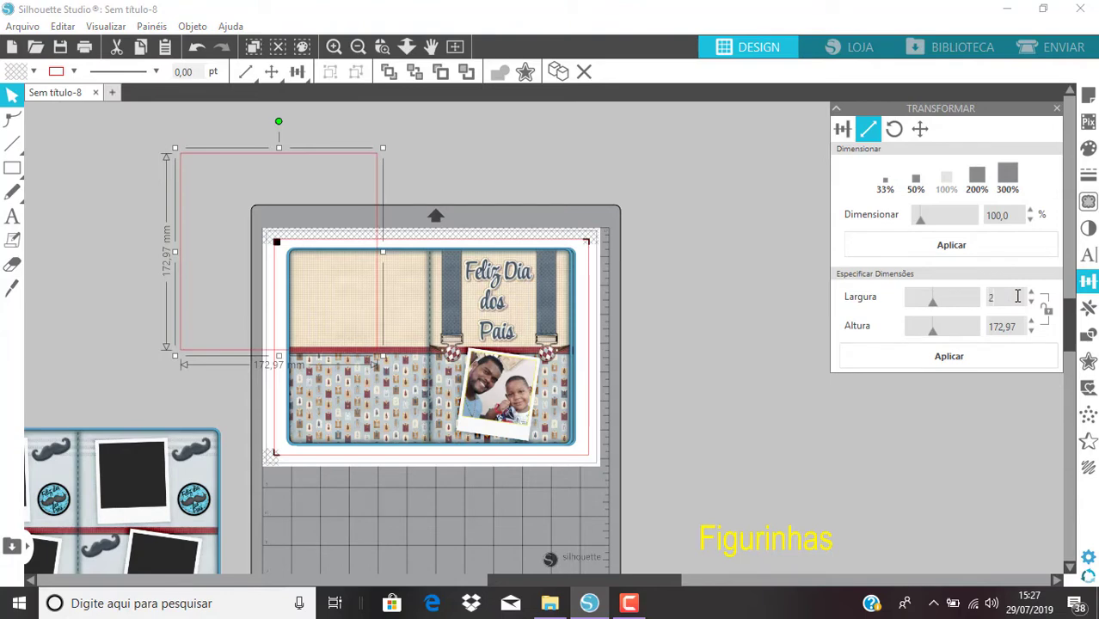
type("297")
left_click_drag(1020, 326, 981, 325)
type("210")
left_click(944, 368)
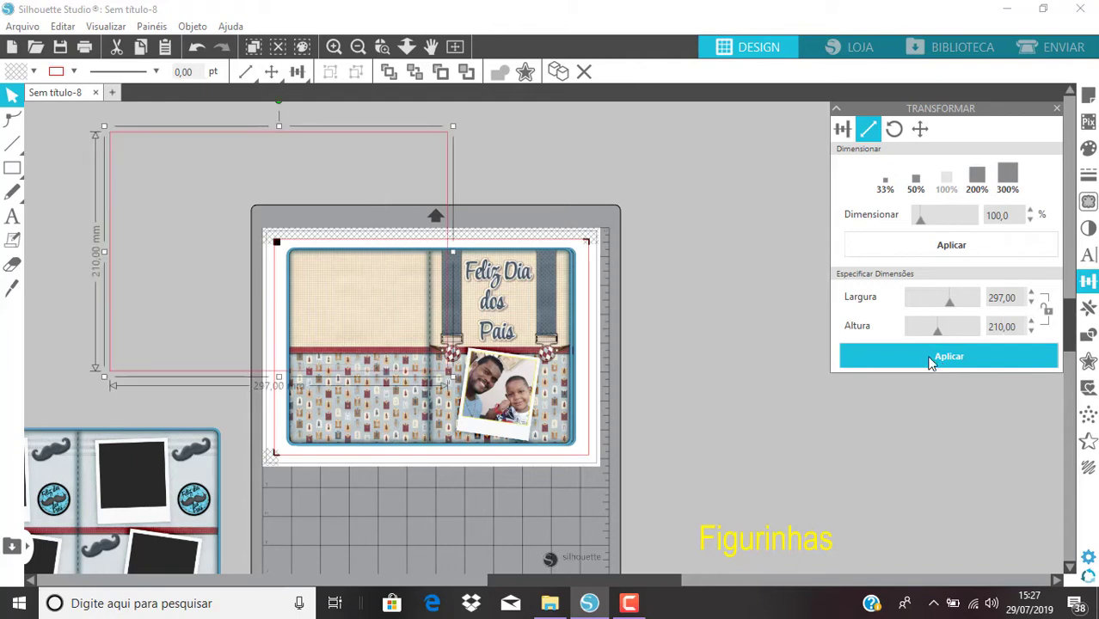
Move the page-sized rectangle onto the page and line it up with the page's lower-right corner
left_click_drag(407, 138, 554, 226)
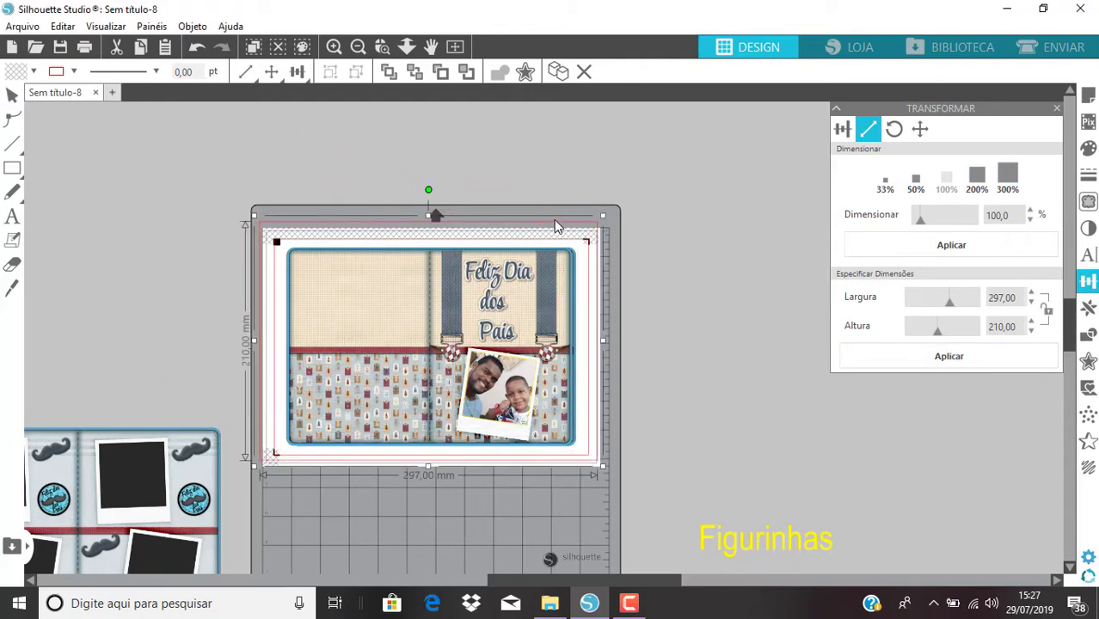
scroll(555, 226, "up", 3)
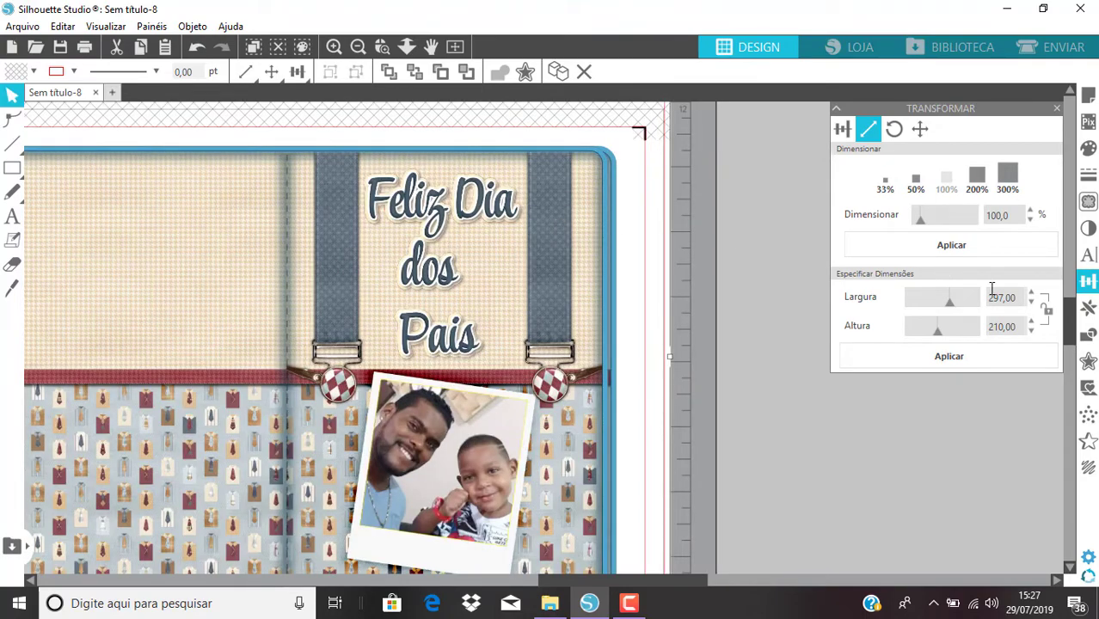
left_click_drag(1070, 320, 1075, 379)
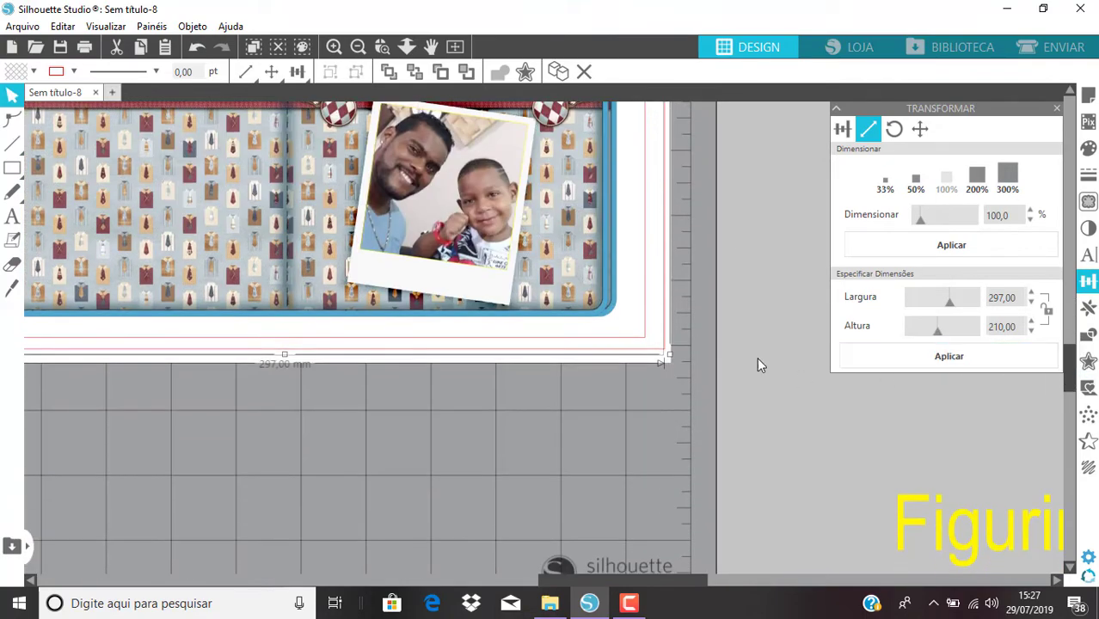
left_click_drag(671, 354, 670, 365)
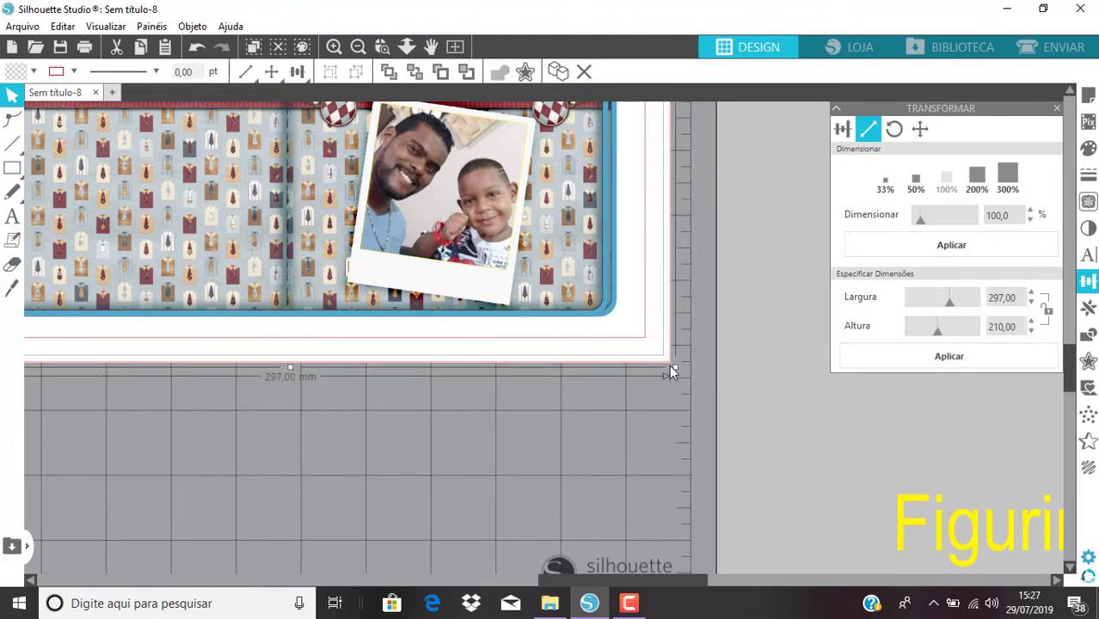
left_click(757, 389)
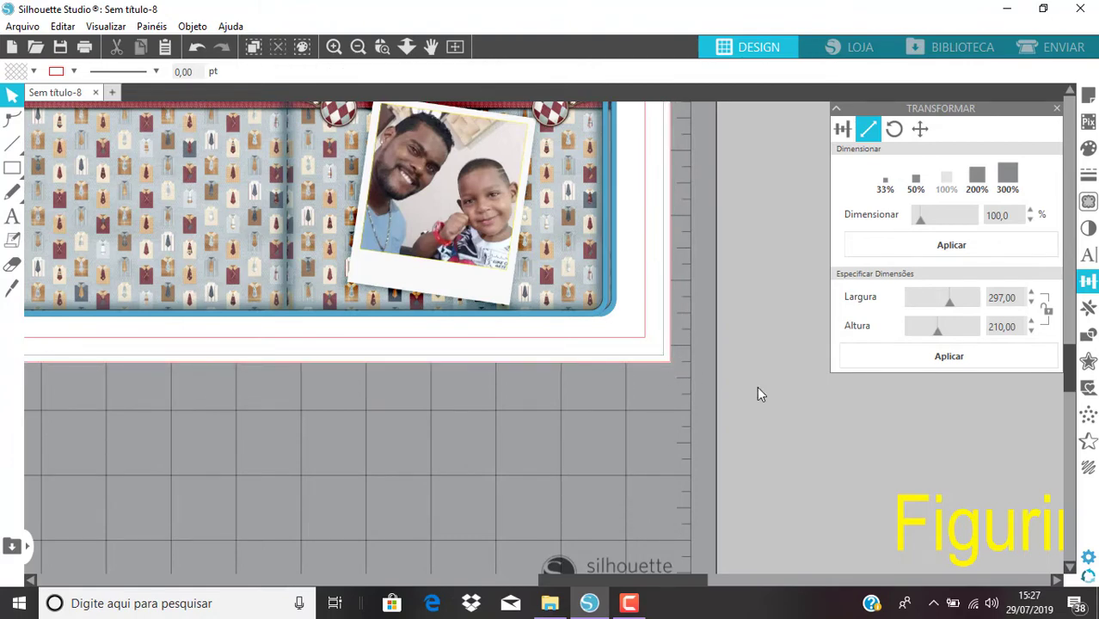
Check up close how the page-sized rectangle lines up with the page's lower-right and upper-right corners
scroll(758, 388, "up", 2)
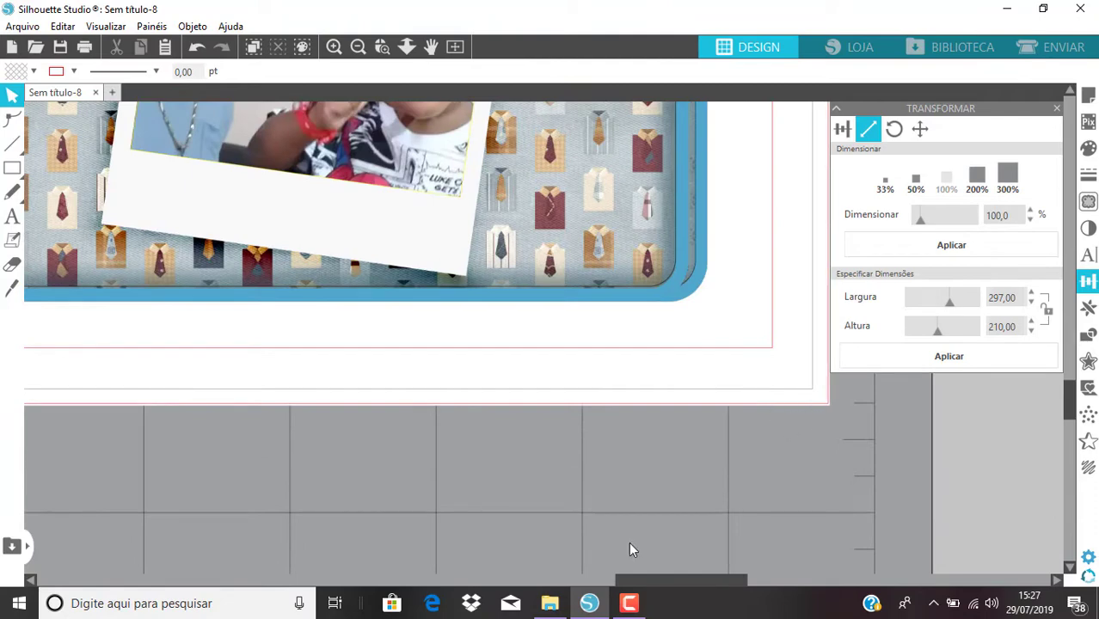
left_click_drag(659, 580, 678, 578)
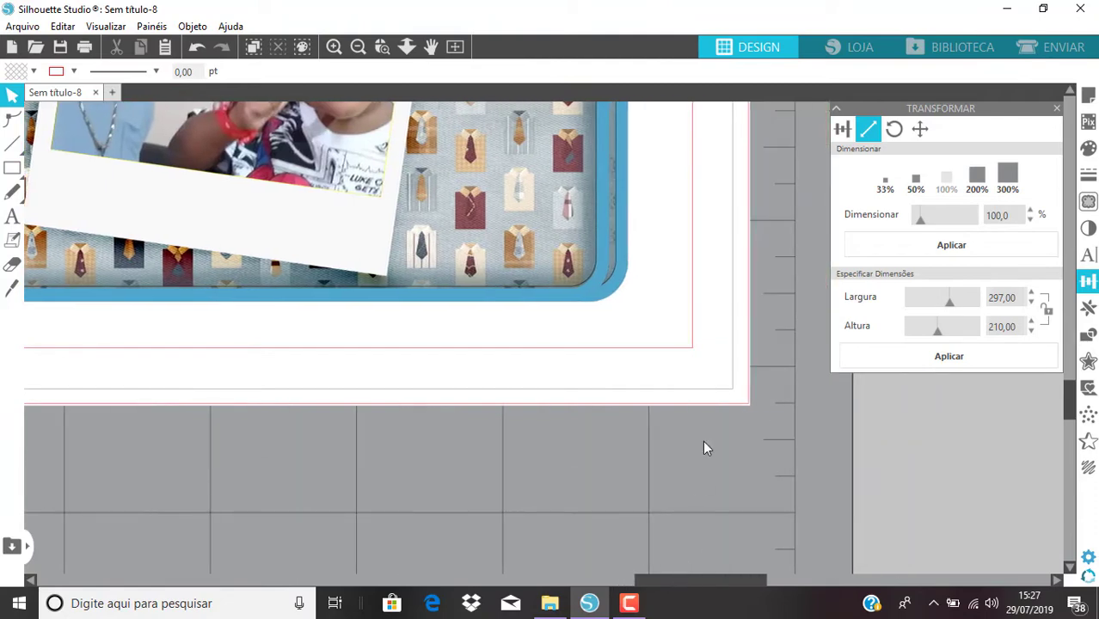
left_click(724, 406)
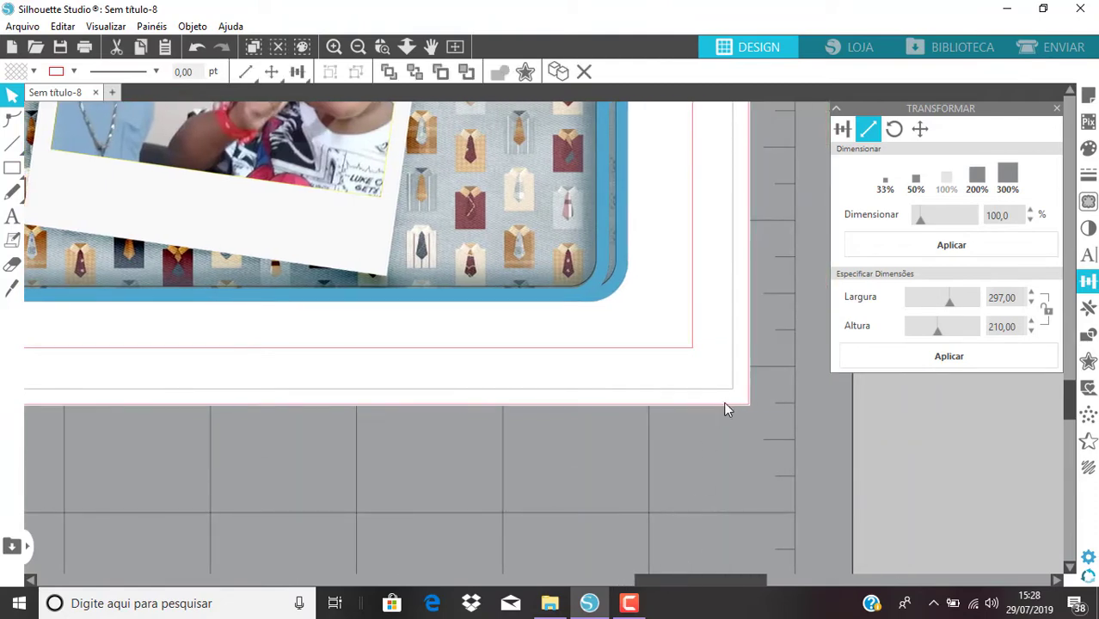
left_click(724, 405)
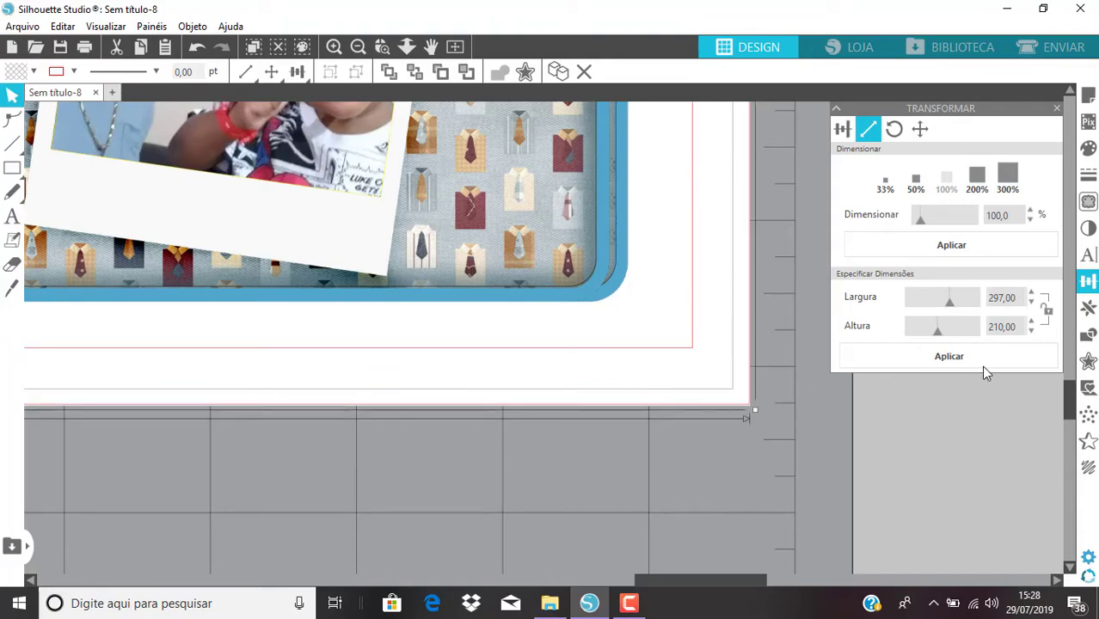
left_click_drag(1070, 404, 1045, 280)
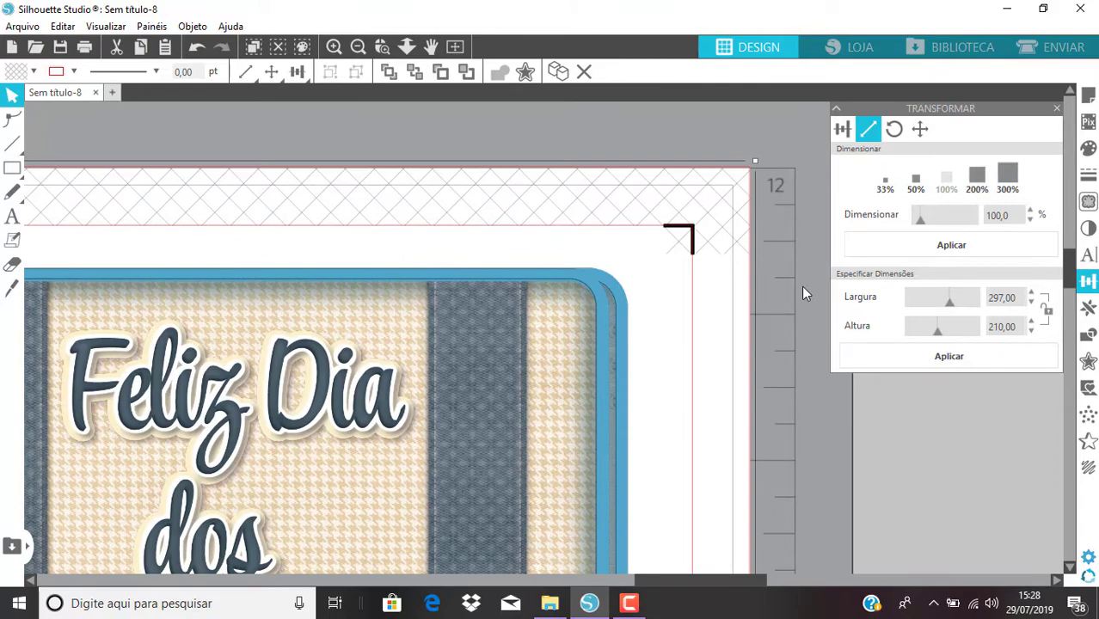
left_click(680, 138)
scroll(679, 138, "down", 3)
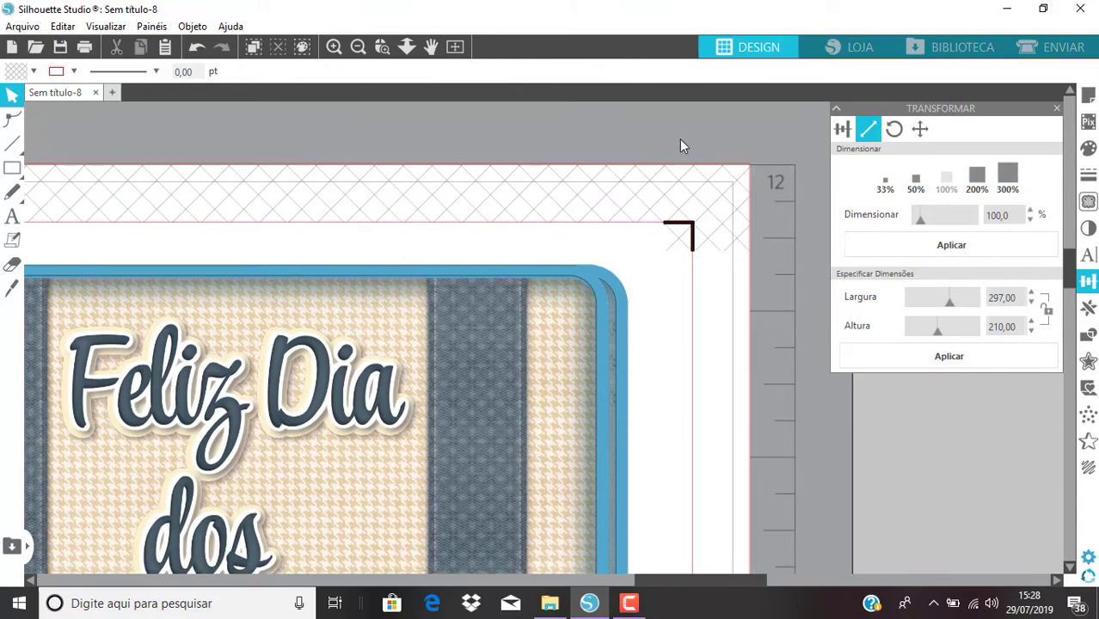
scroll(680, 142, "down", 1)
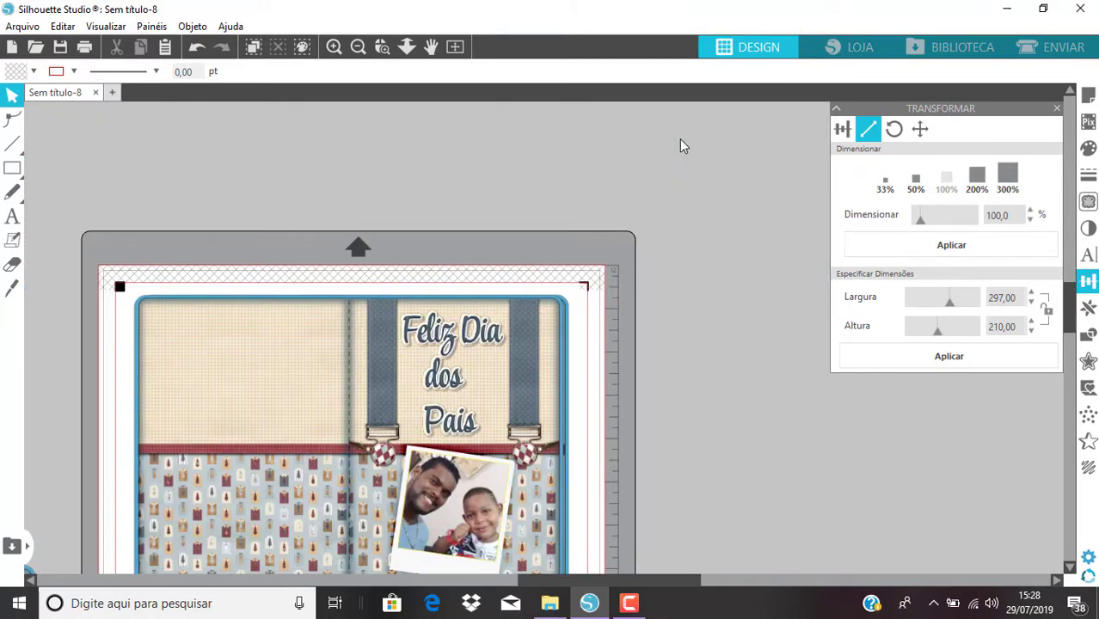
Select the rectangle, cover and inner page together and create a mirrored copy of them to the right
left_click(487, 319)
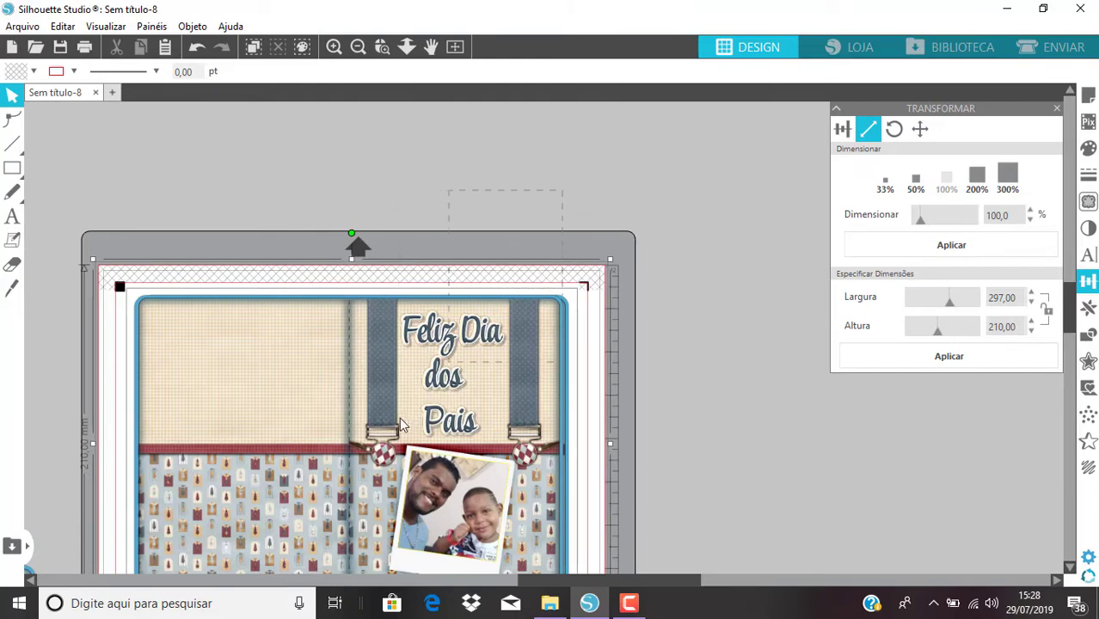
left_click(1089, 311)
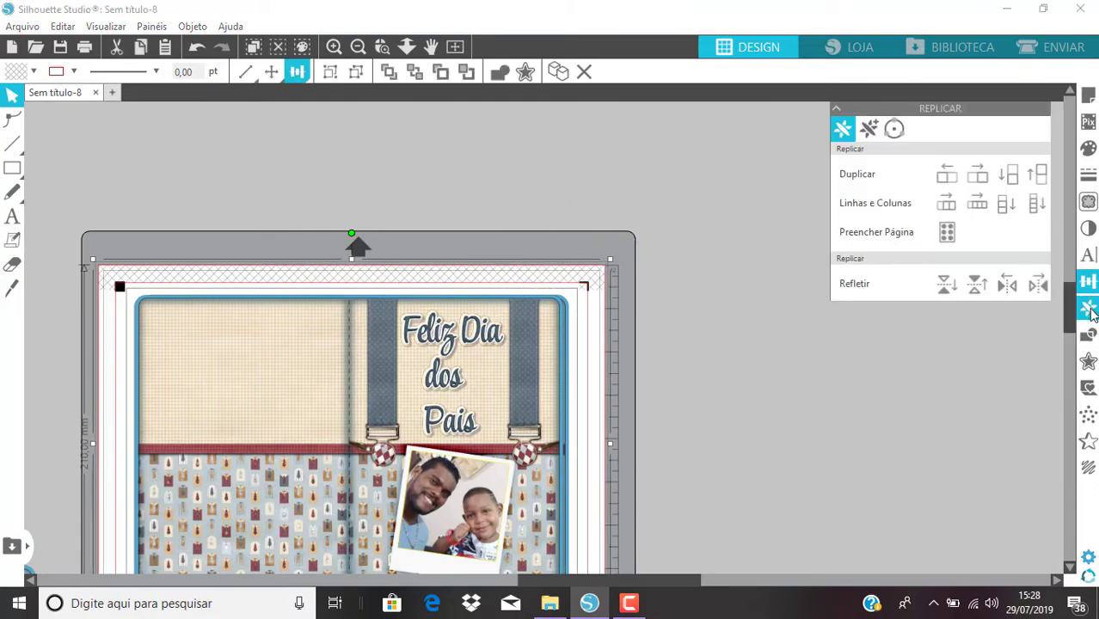
left_click(1037, 291)
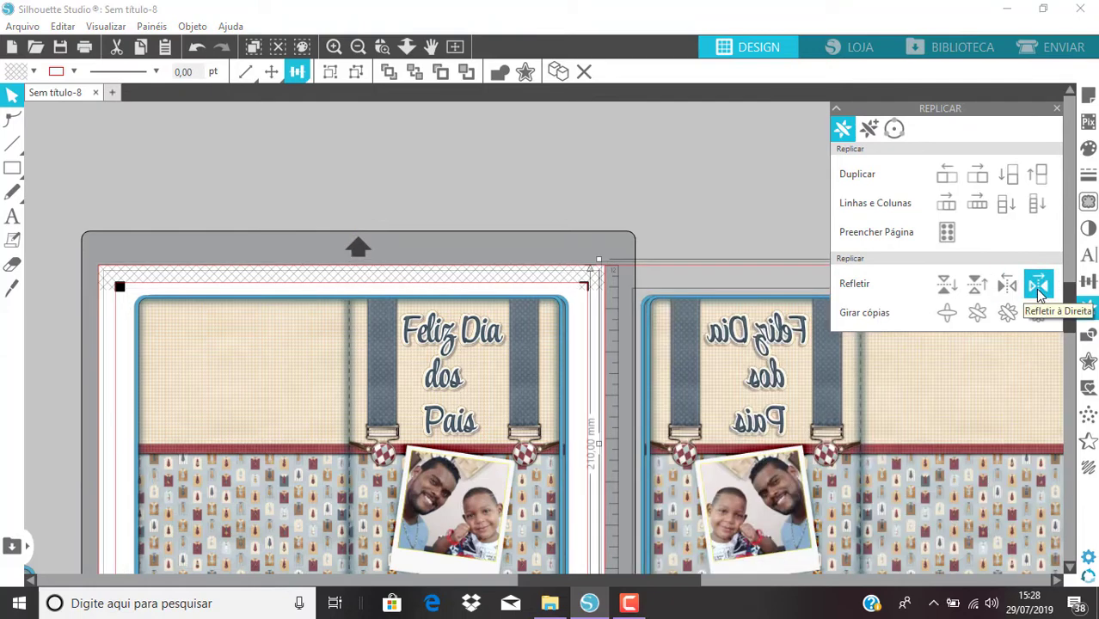
Delete the mirrored cover from the copy and group the inner photo page beneath it with its page-sized rectangle
left_click(717, 225)
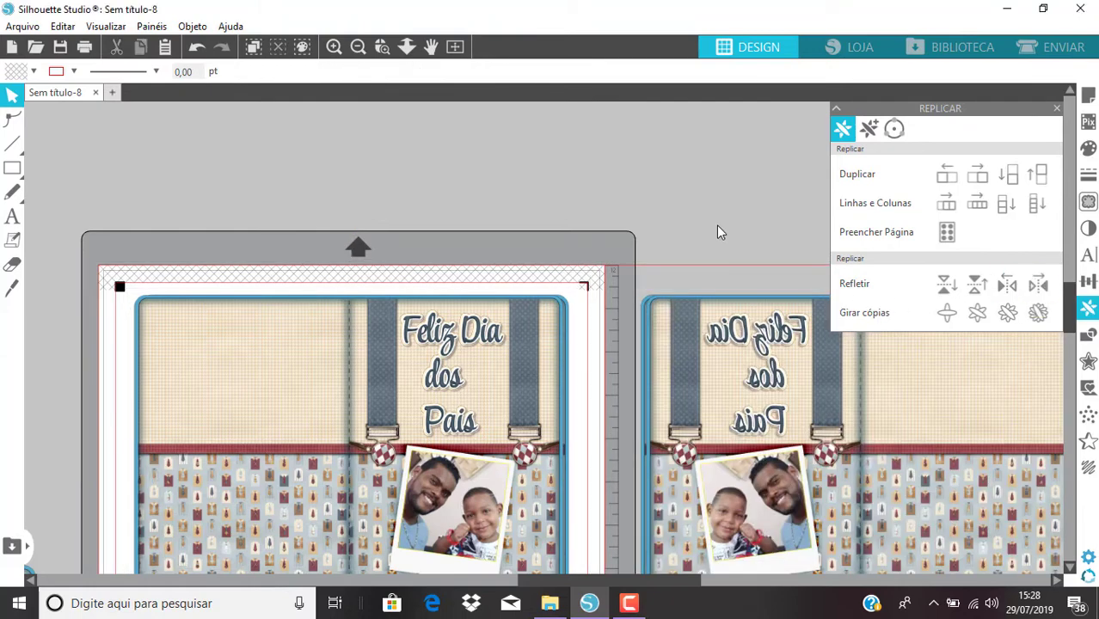
left_click(754, 382)
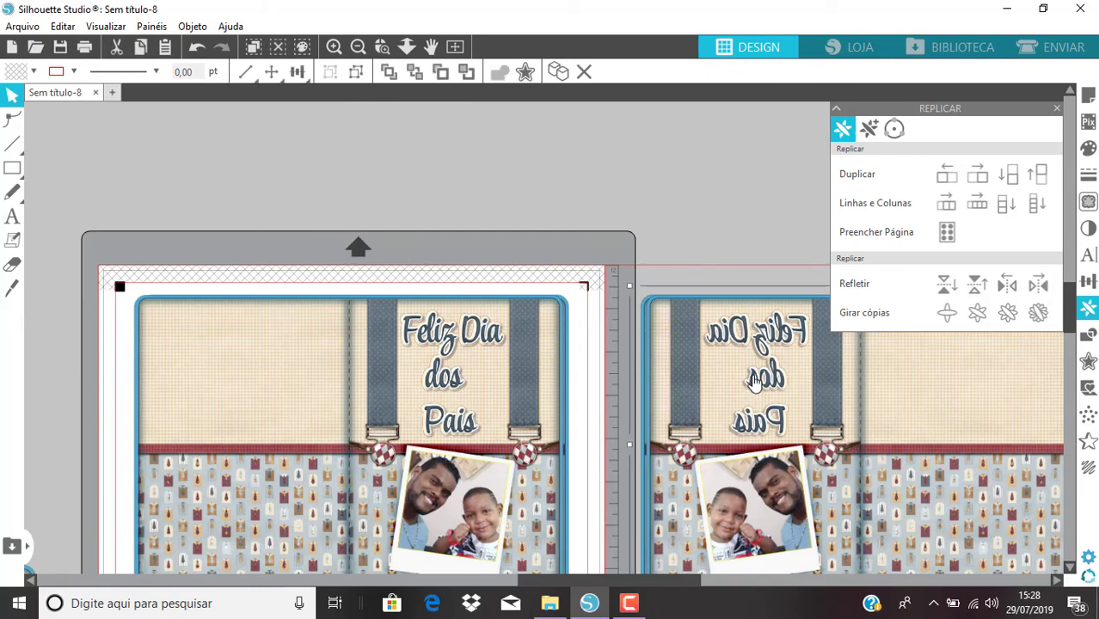
key("Delete")
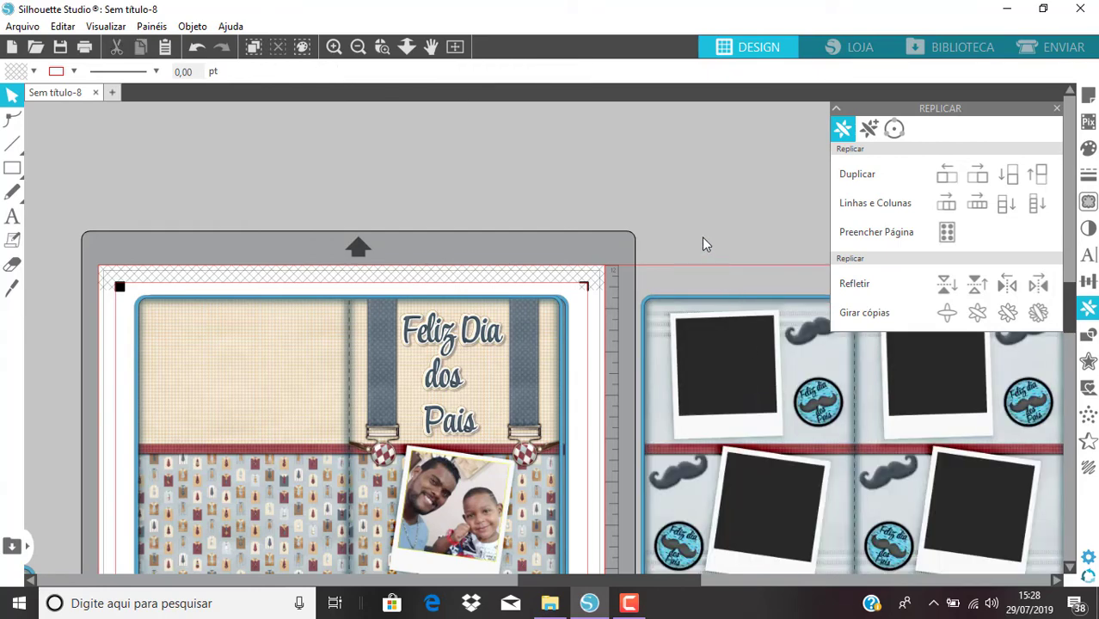
right_click(793, 352)
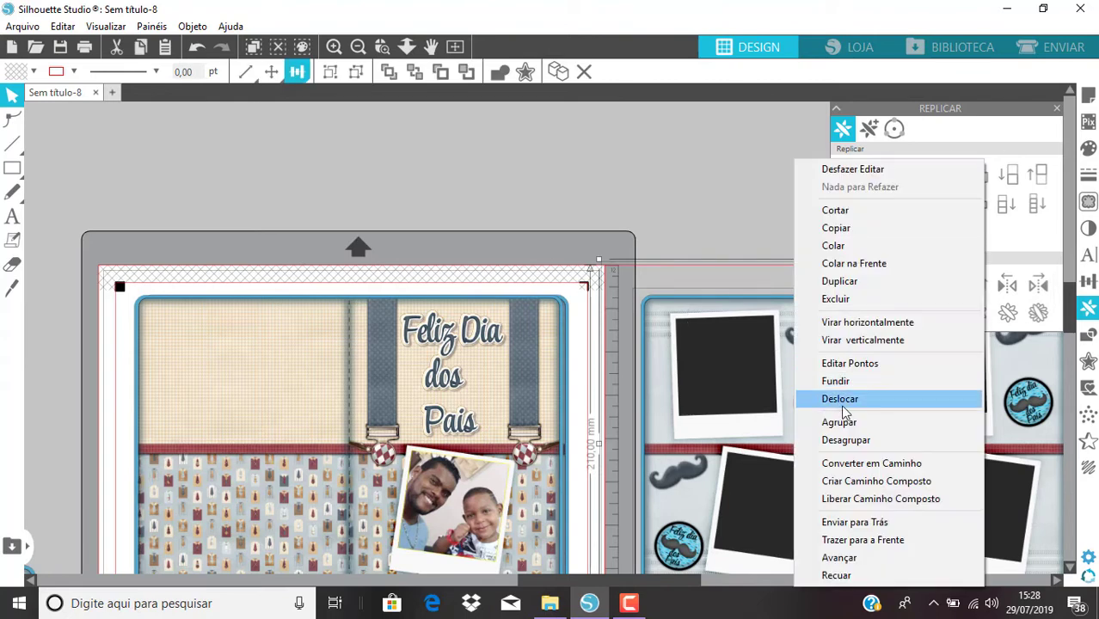
left_click(850, 423)
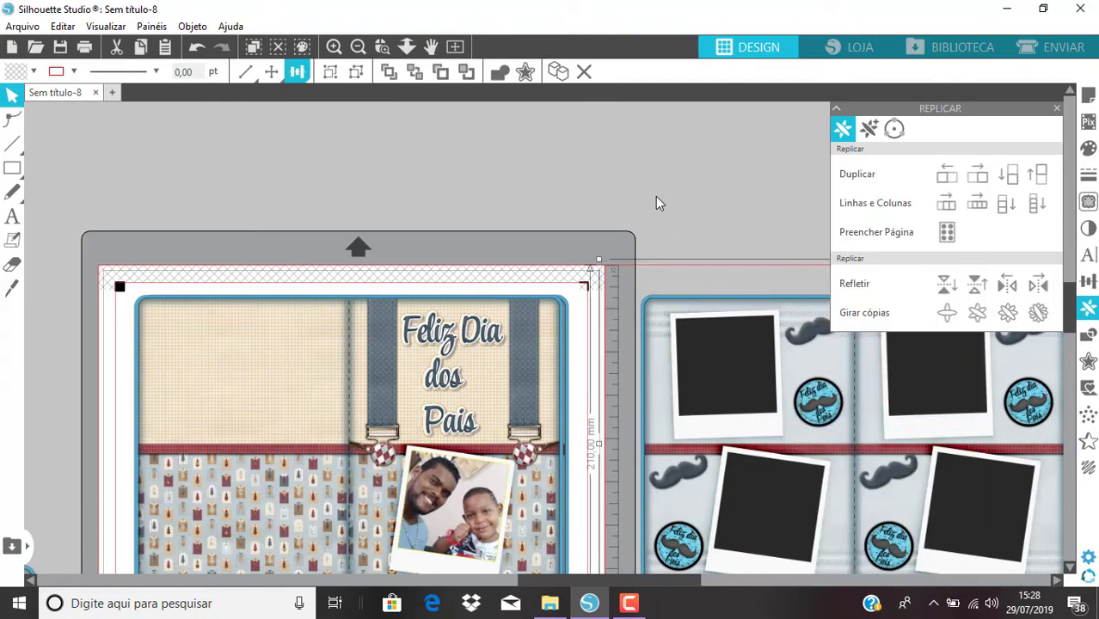
Remove the original inner photo page from behind the cover and group the cover with its page-sized rectangle
left_click(575, 320)
left_click(572, 322)
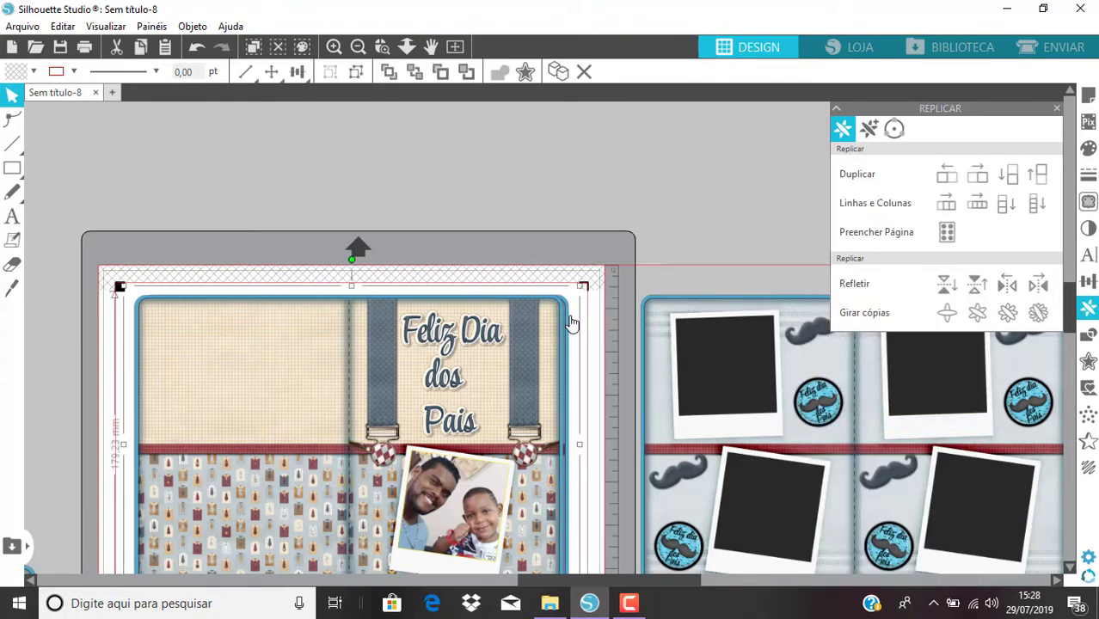
key("Delete")
key("ctrl+z")
right_click(527, 337)
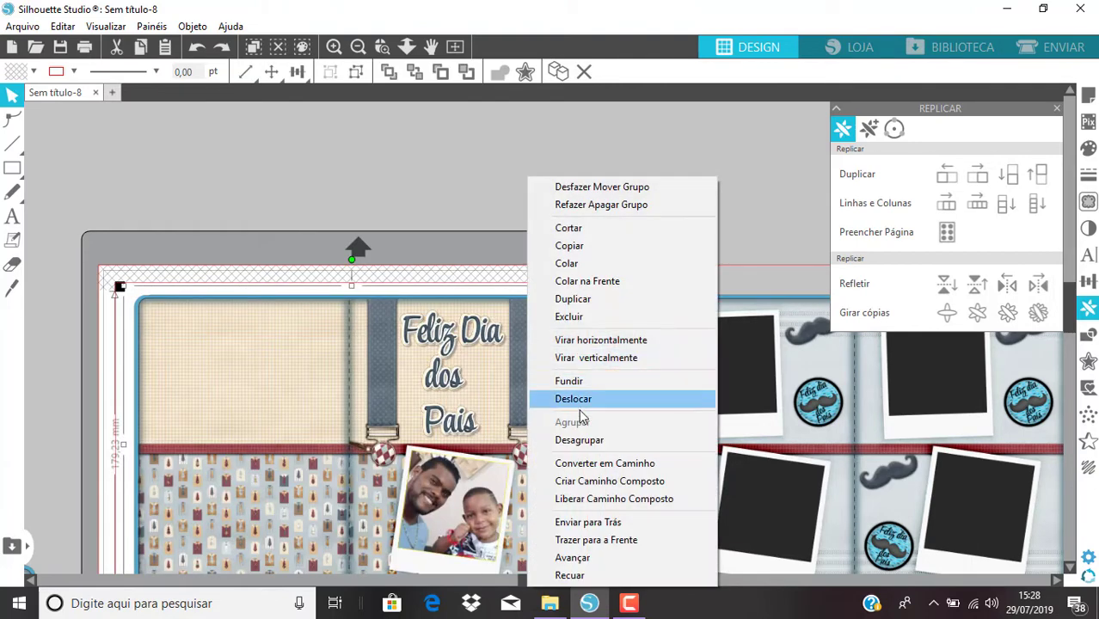
left_click(608, 522)
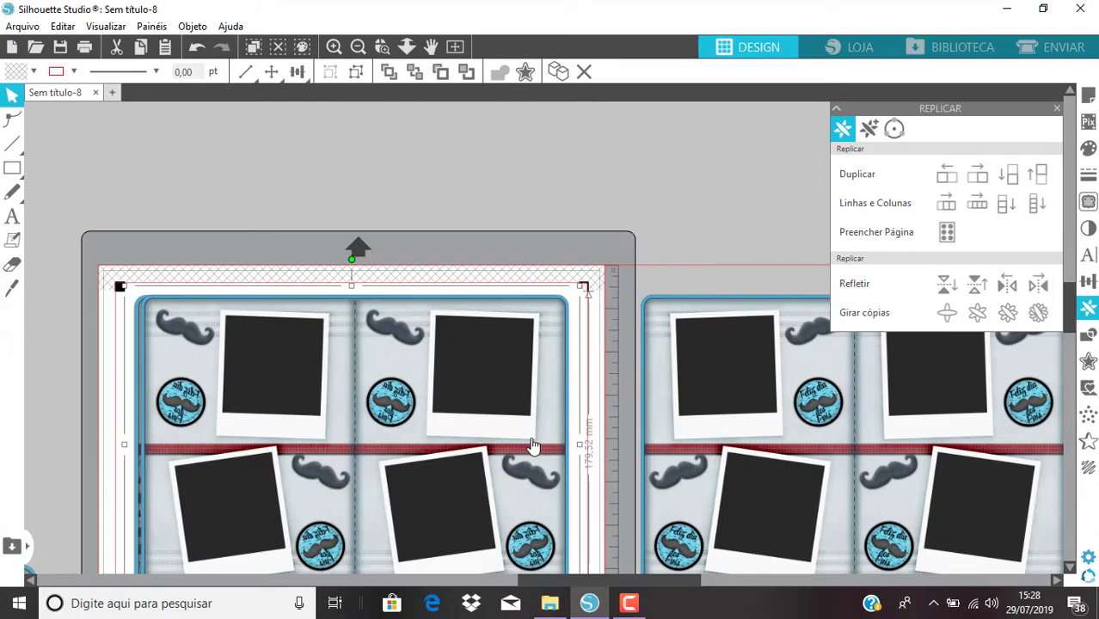
key("ctrl+z")
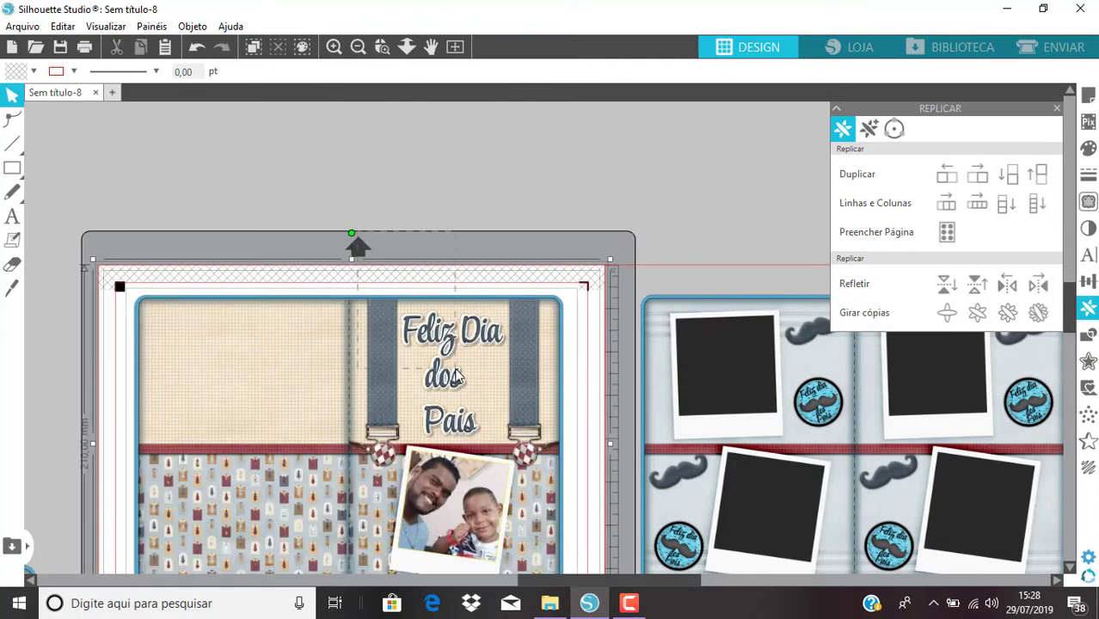
right_click(456, 378)
left_click(503, 421)
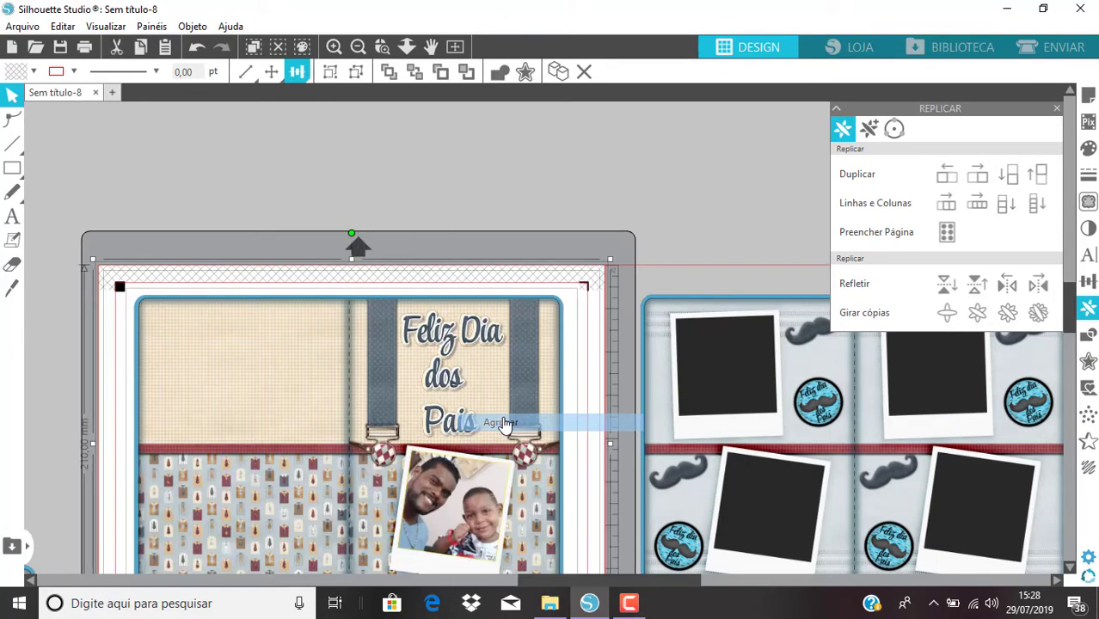
Lay the grouped inner photo page over the cover on the page and move it back beside the mat
left_click_drag(766, 419, 261, 418)
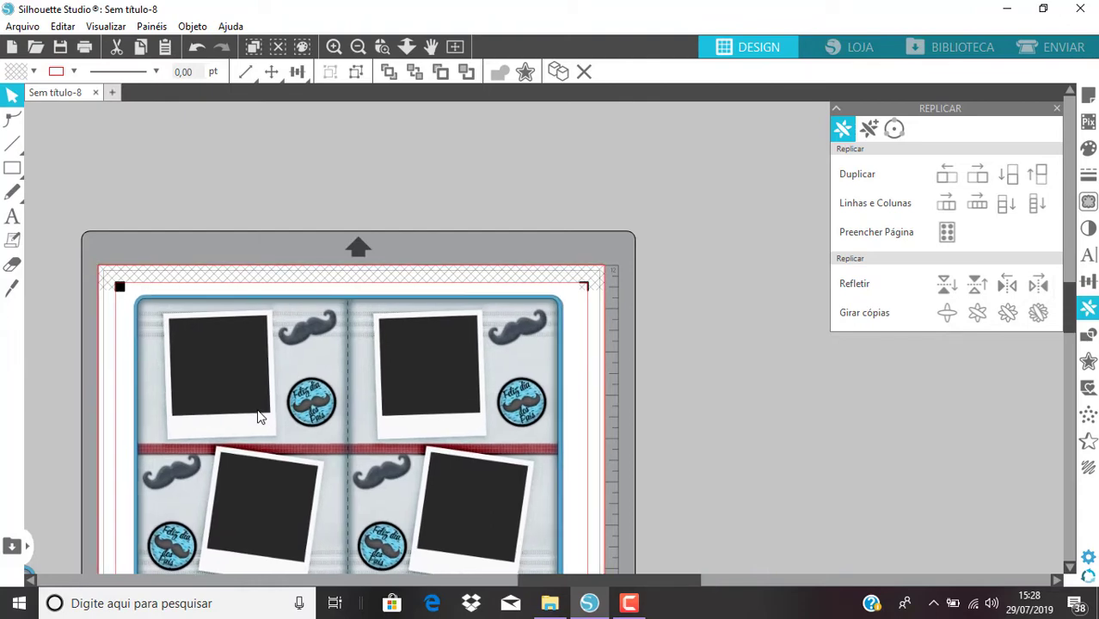
left_click_drag(260, 417, 808, 328)
scroll(1080, 320, "down", 3)
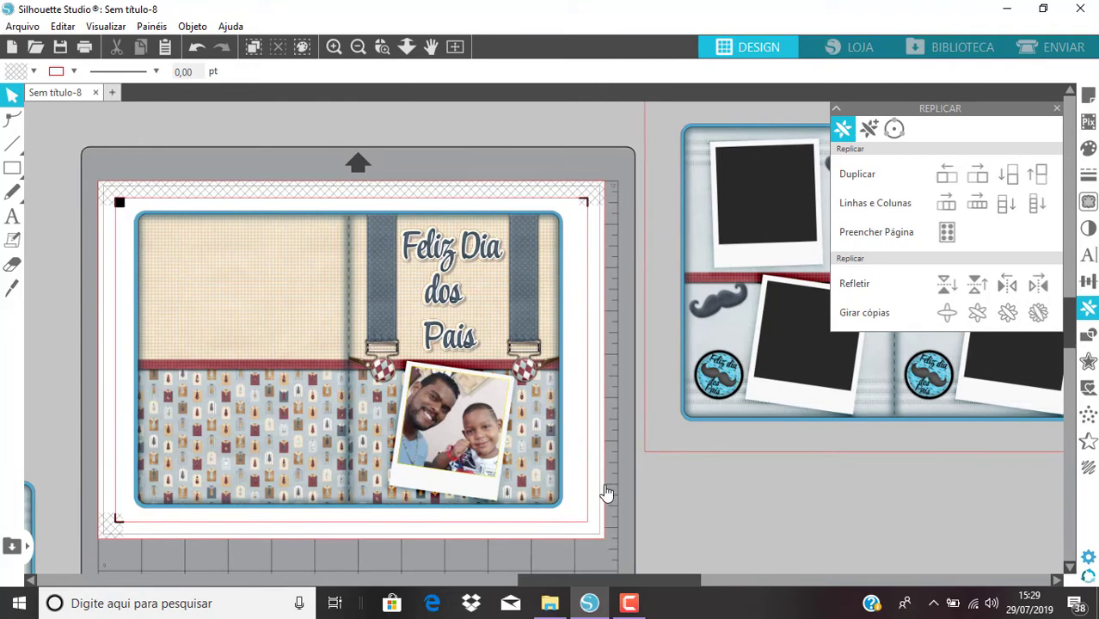
Move the grouped cover off the mat and place the grouped inner photo page on the page instead
left_click_drag(505, 371, 2, 363)
left_click_drag(800, 330, 263, 415)
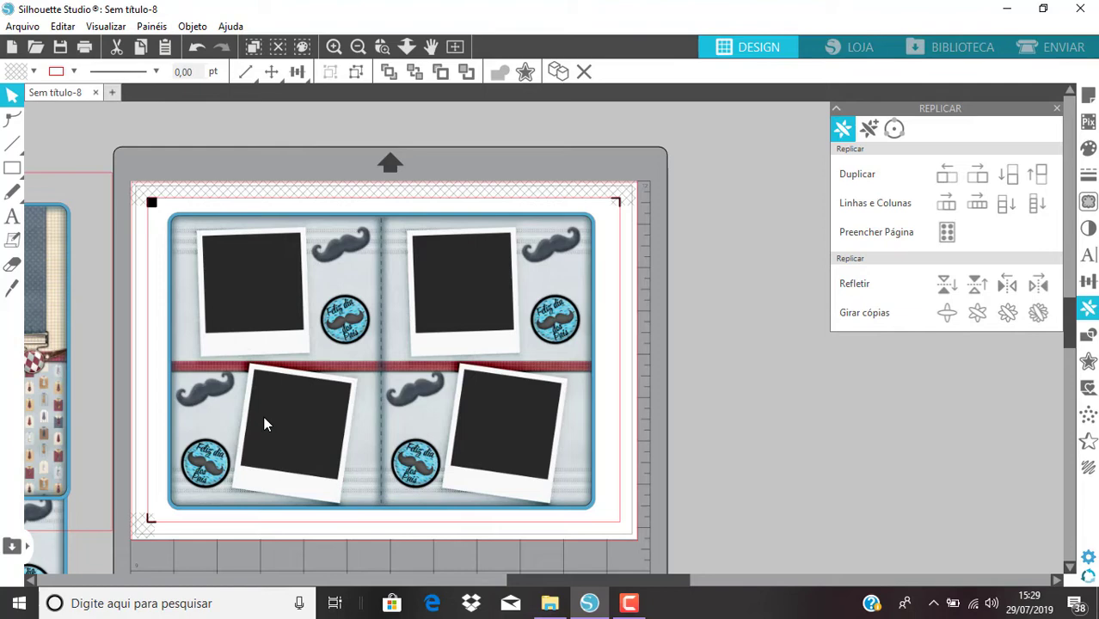
left_click_drag(264, 416, 263, 416)
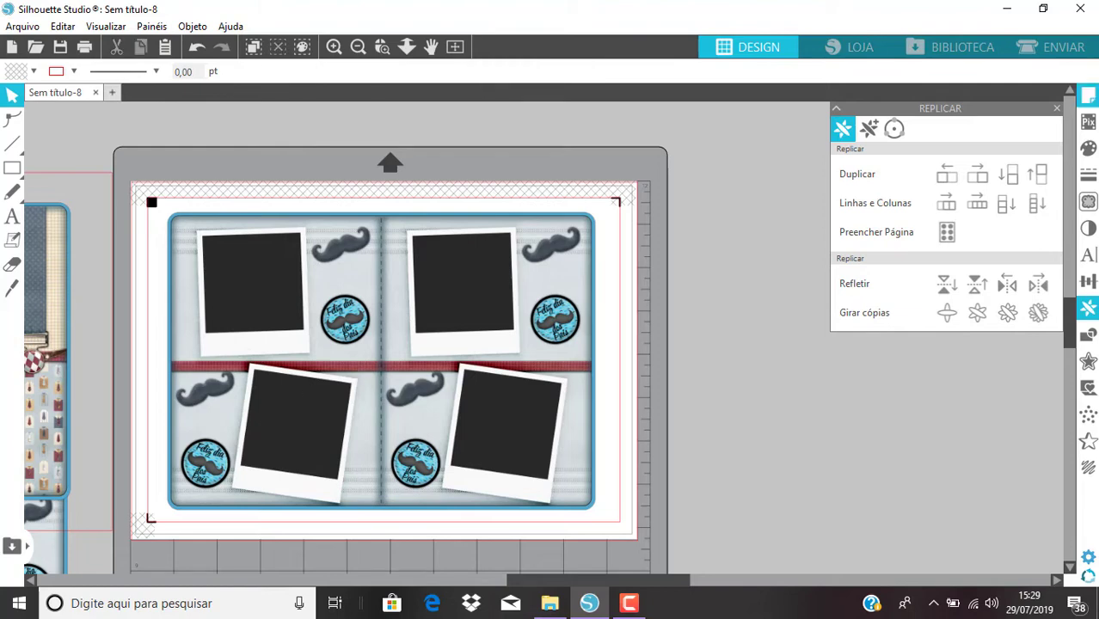
Turn off the registration marks in the page setup for the inner photo page
left_click(1091, 96)
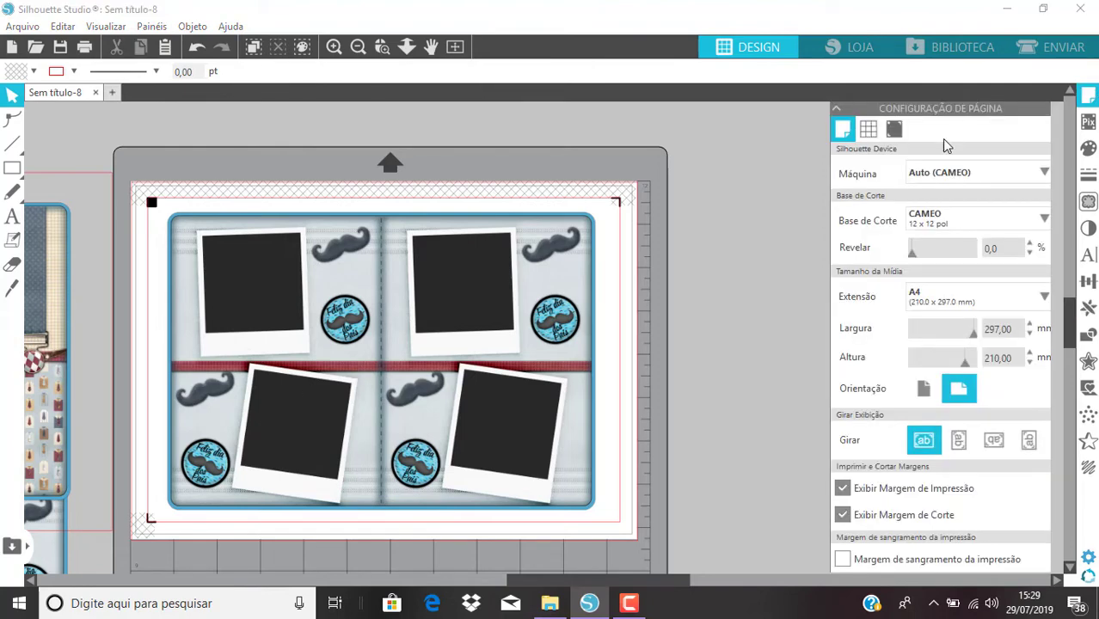
left_click(898, 136)
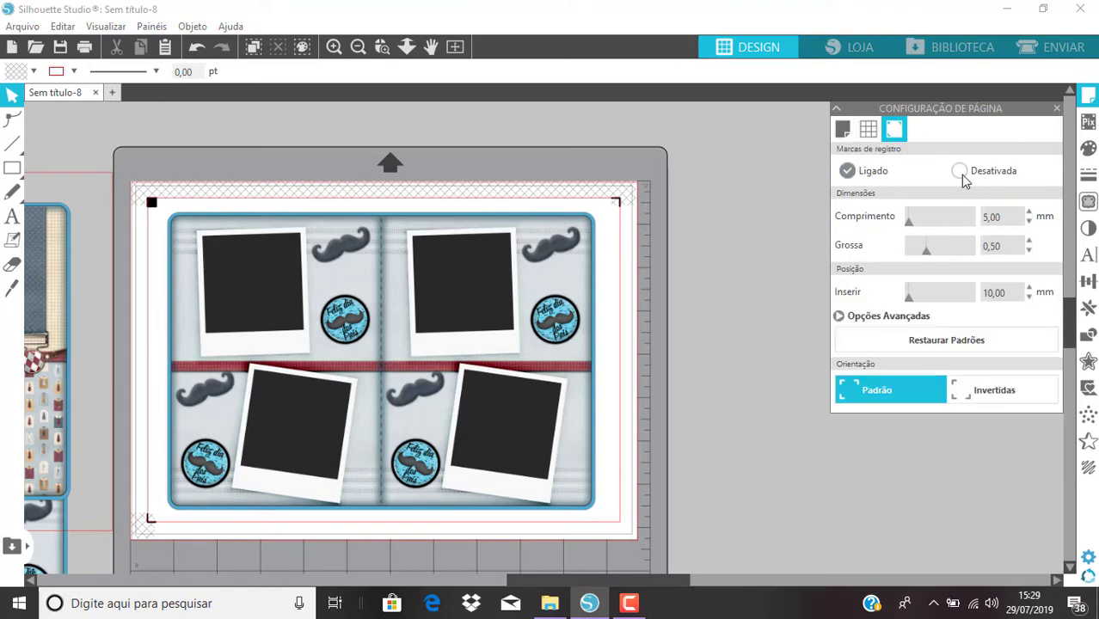
left_click(960, 171)
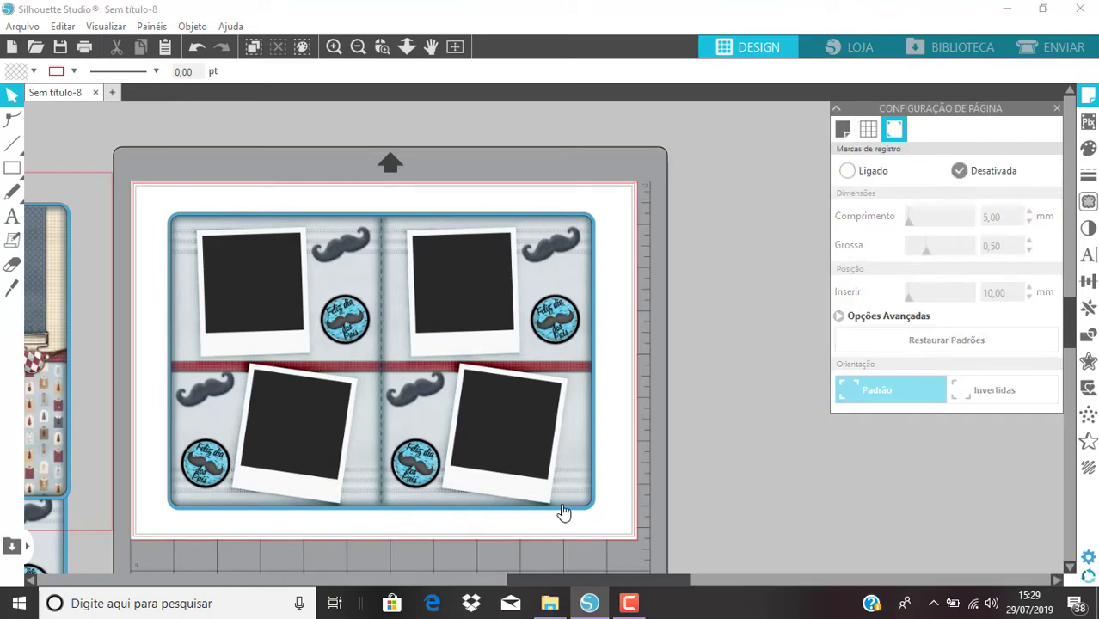
Turn the registration marks back on and move the grouped cover to the opposite side of the mat from the spare inner pages
left_click(848, 171)
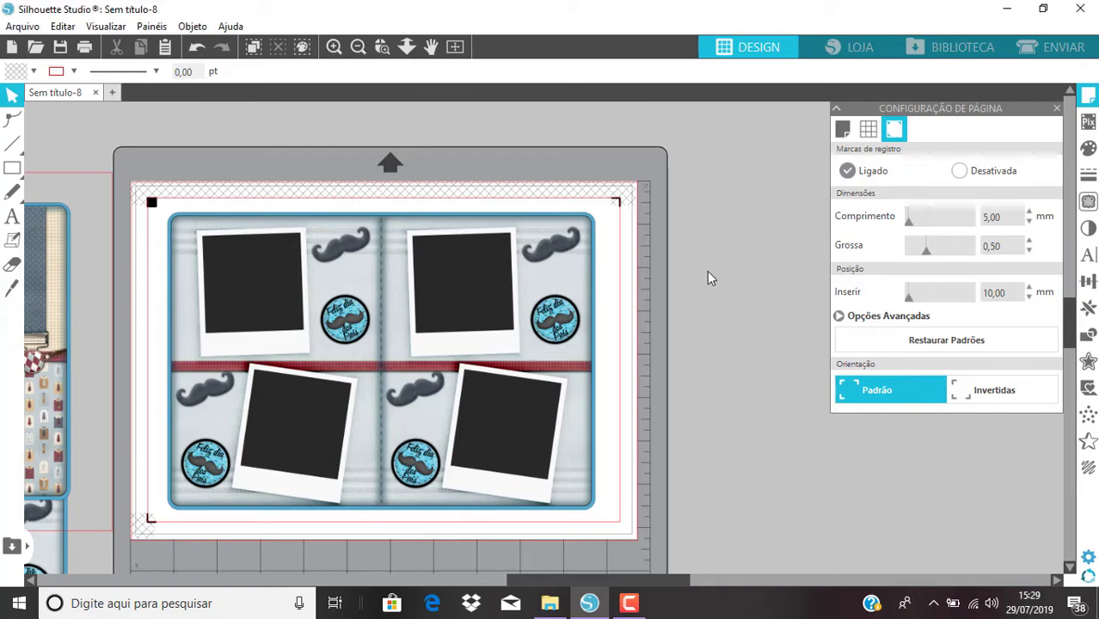
scroll(707, 278, "up", 2)
scroll(707, 277, "down", 3)
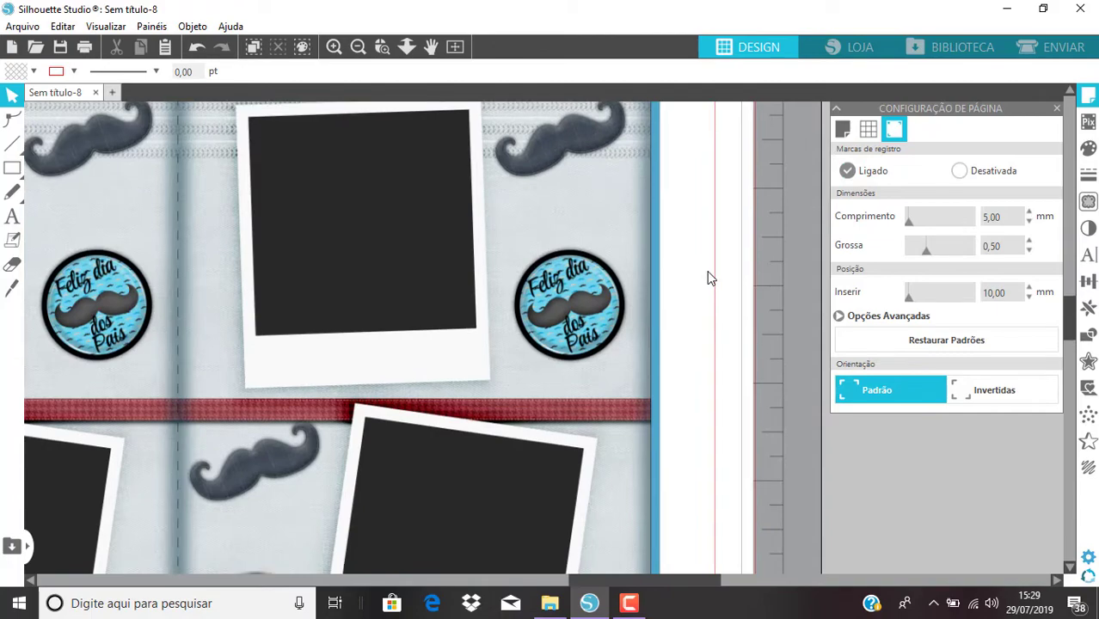
scroll(708, 277, "down", 1)
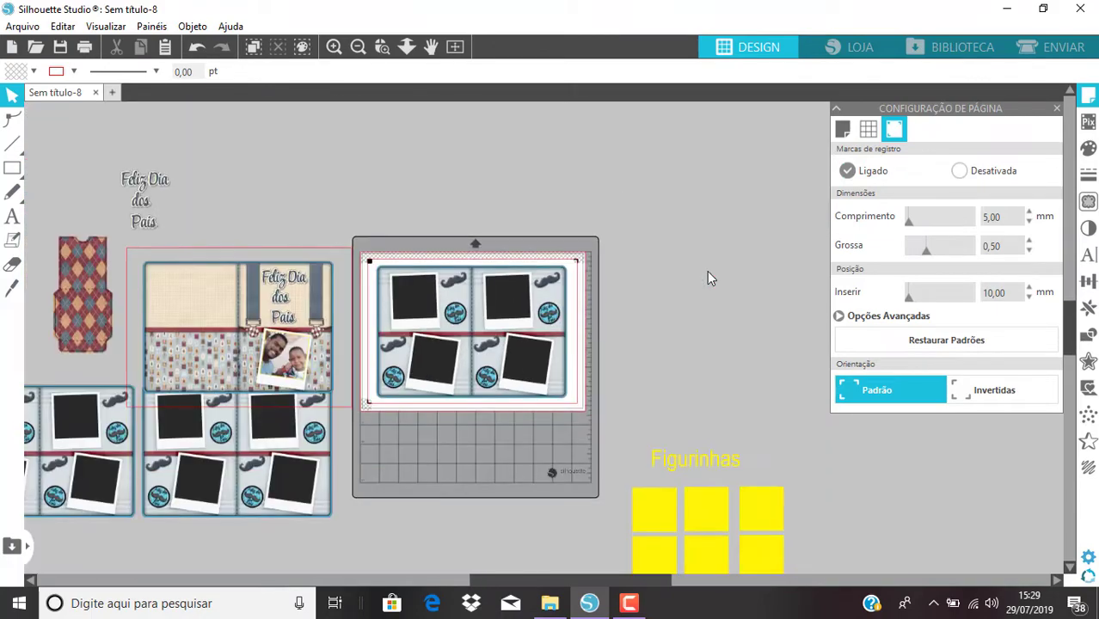
left_click_drag(305, 321, 795, 271)
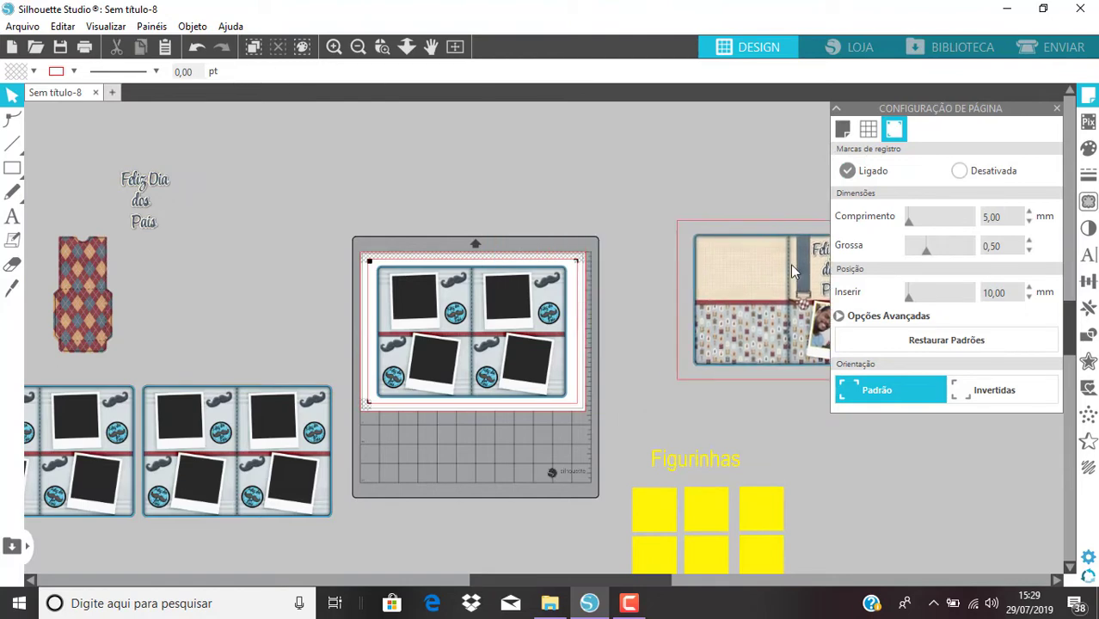
left_click(553, 315)
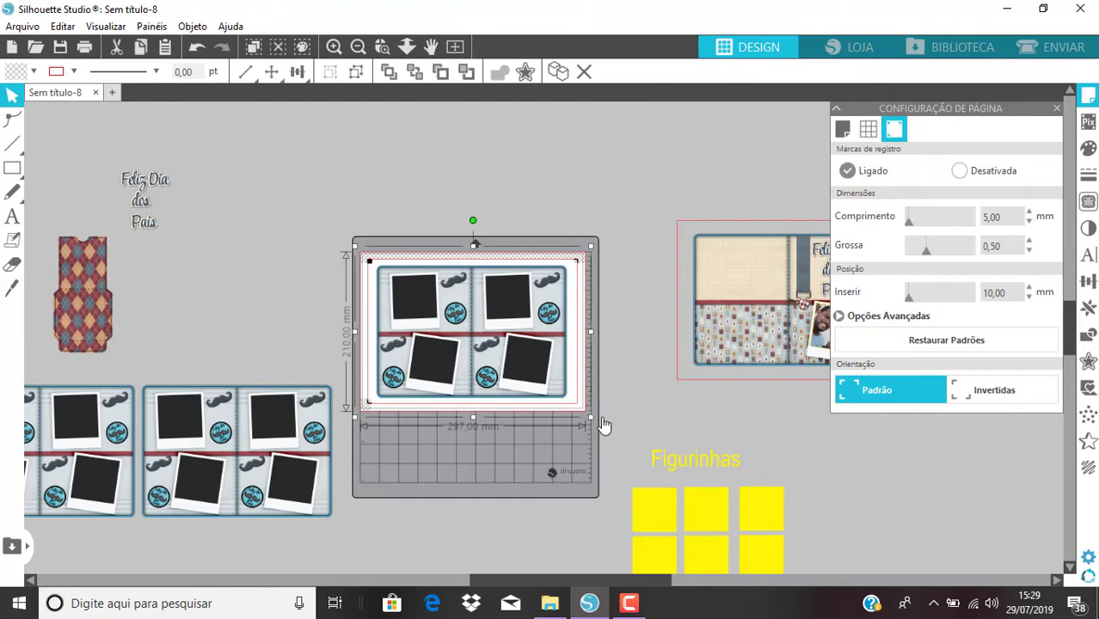
Move the argyle pocket closer to the mat and place the "Feliz Dia dos Pais" title over its lower part
left_click_drag(621, 581, 602, 594)
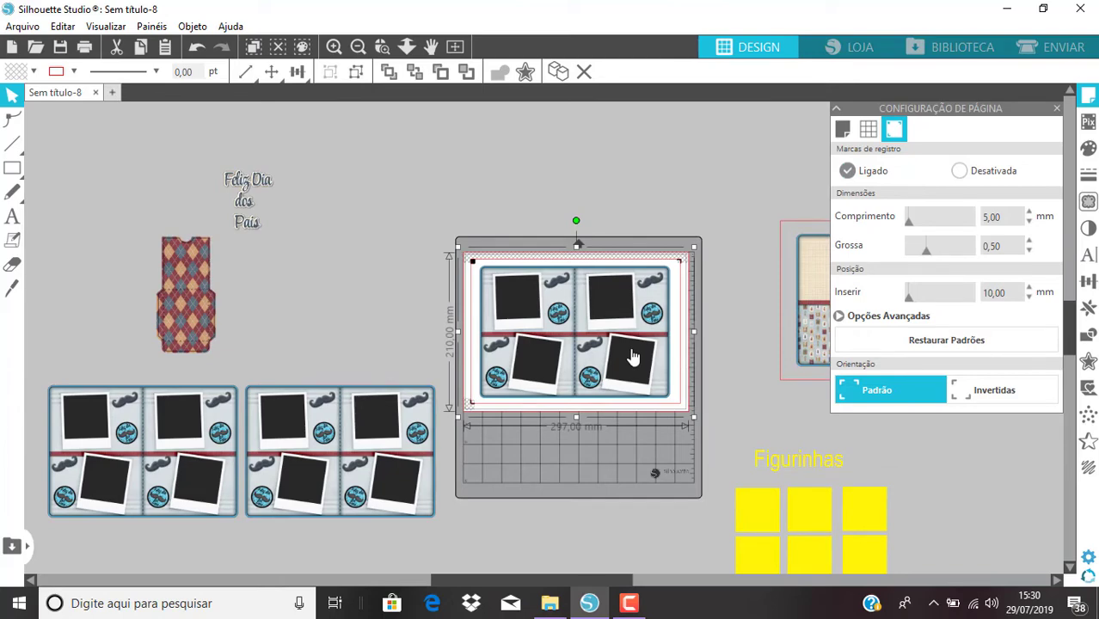
left_click_drag(187, 304, 359, 290)
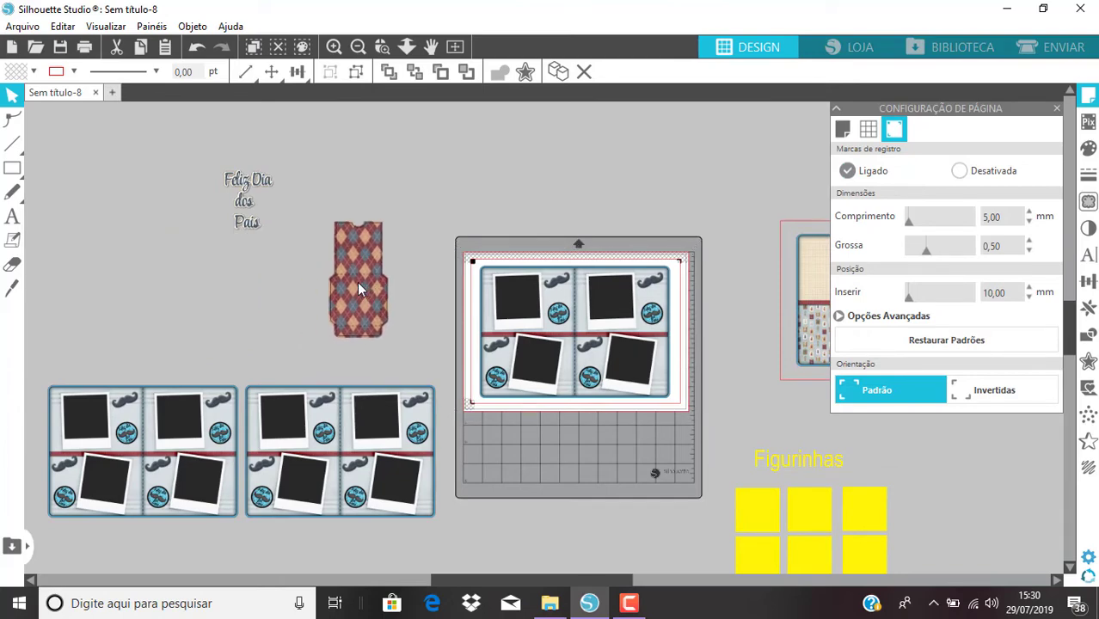
key("Escape")
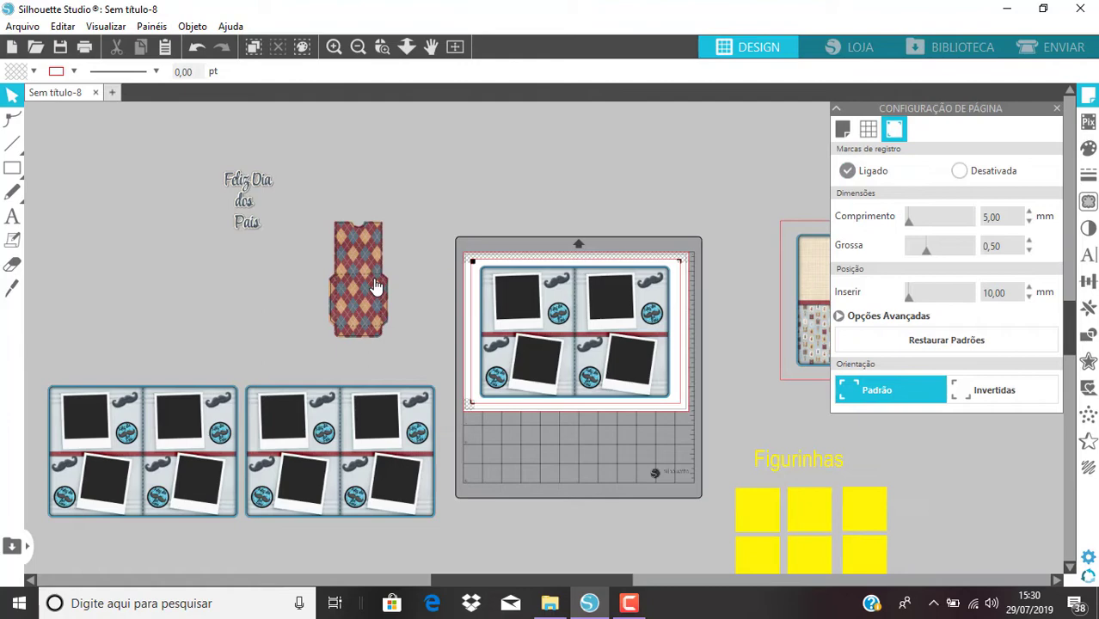
scroll(375, 288, "down", 3)
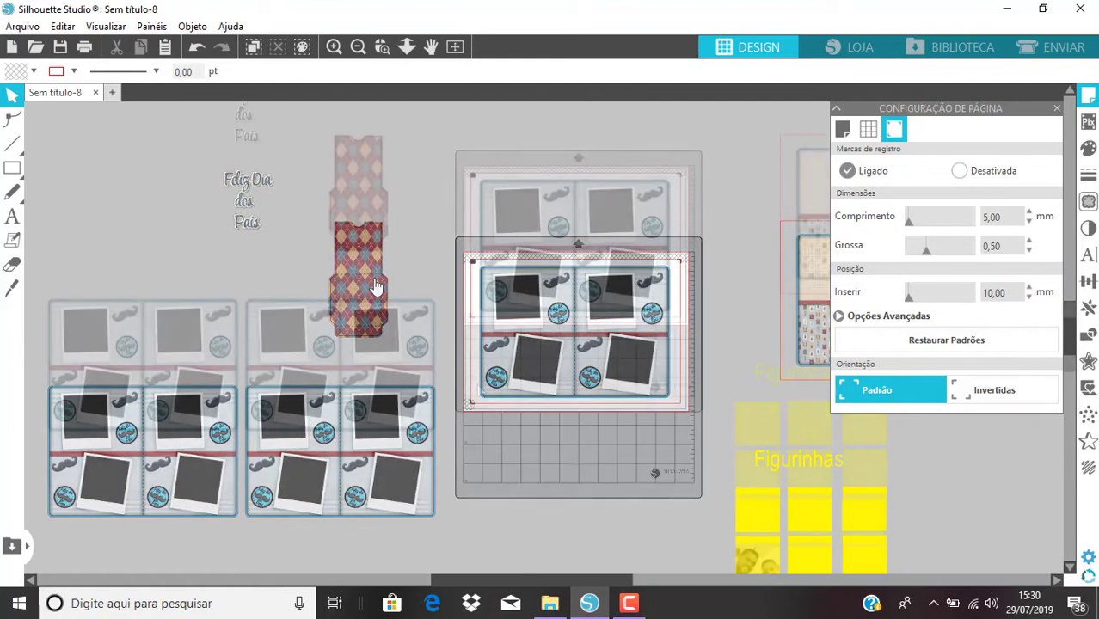
left_click_drag(254, 124, 365, 230)
scroll(363, 227, "up", 4)
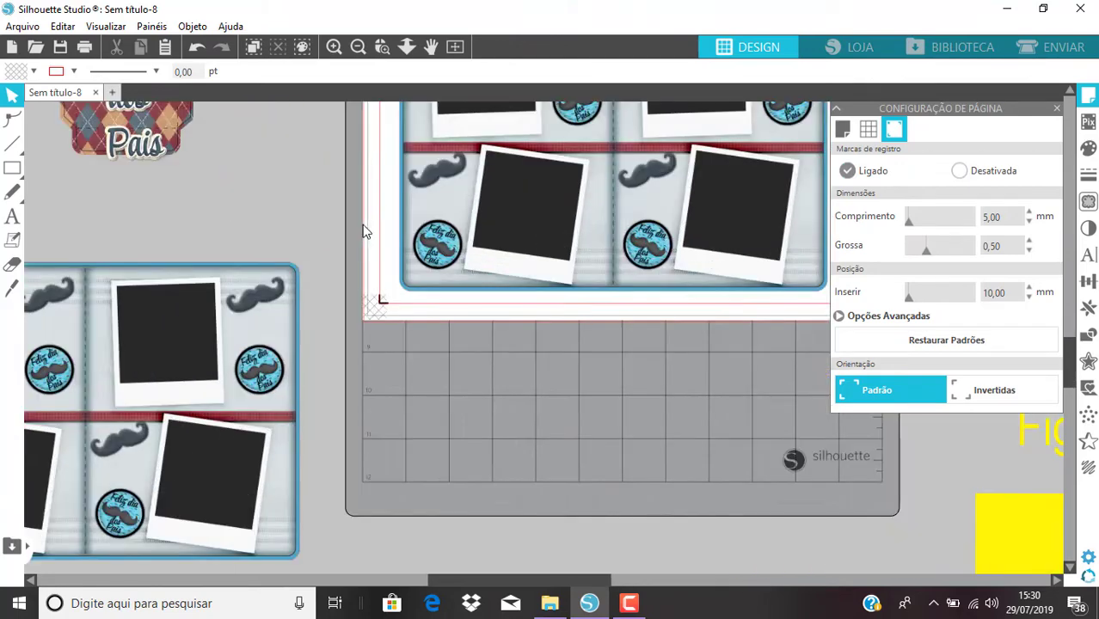
left_click_drag(1063, 384, 1036, 306)
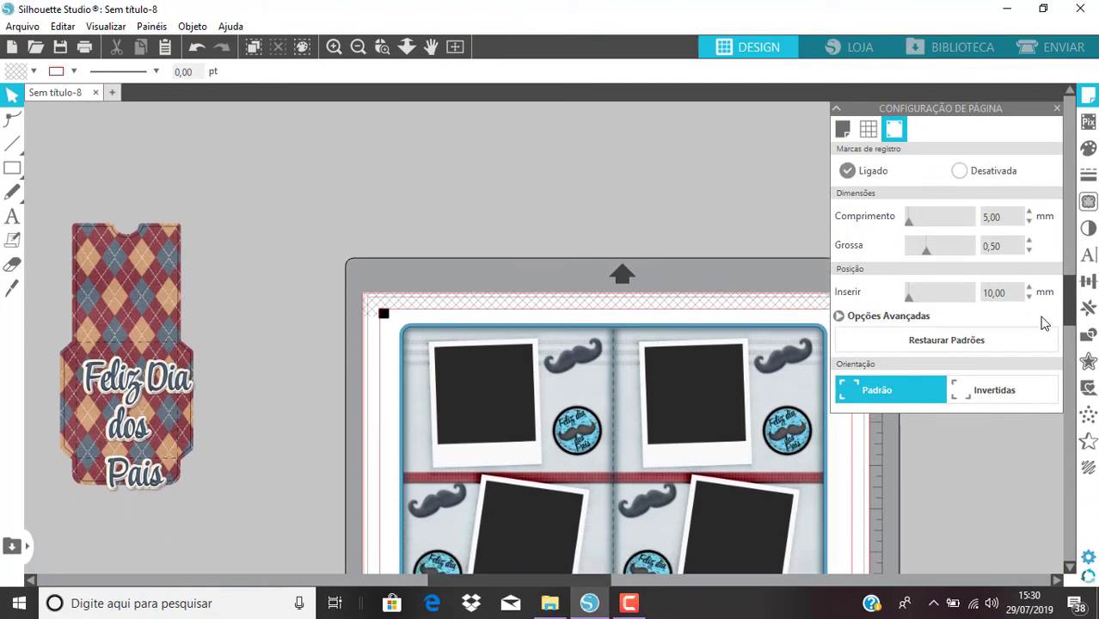
Shrink the "Feliz Dia dos Pais" title, centre it within the pocket's lower part, and select both together
left_click(194, 392)
left_click_drag(207, 345, 143, 382)
left_click(268, 391)
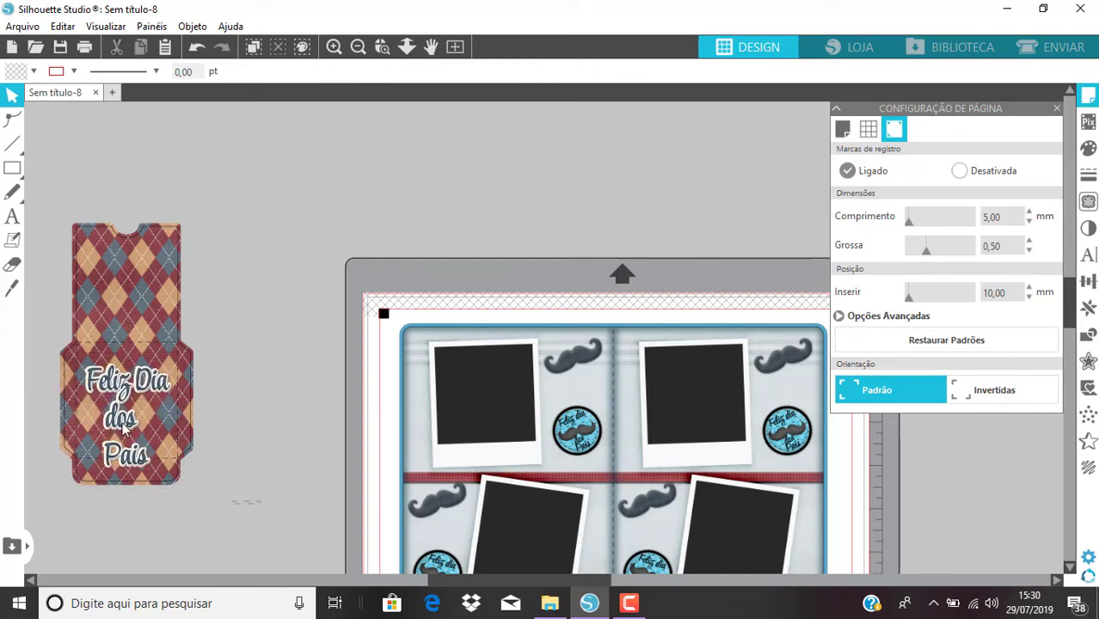
left_click_drag(260, 501, 100, 371)
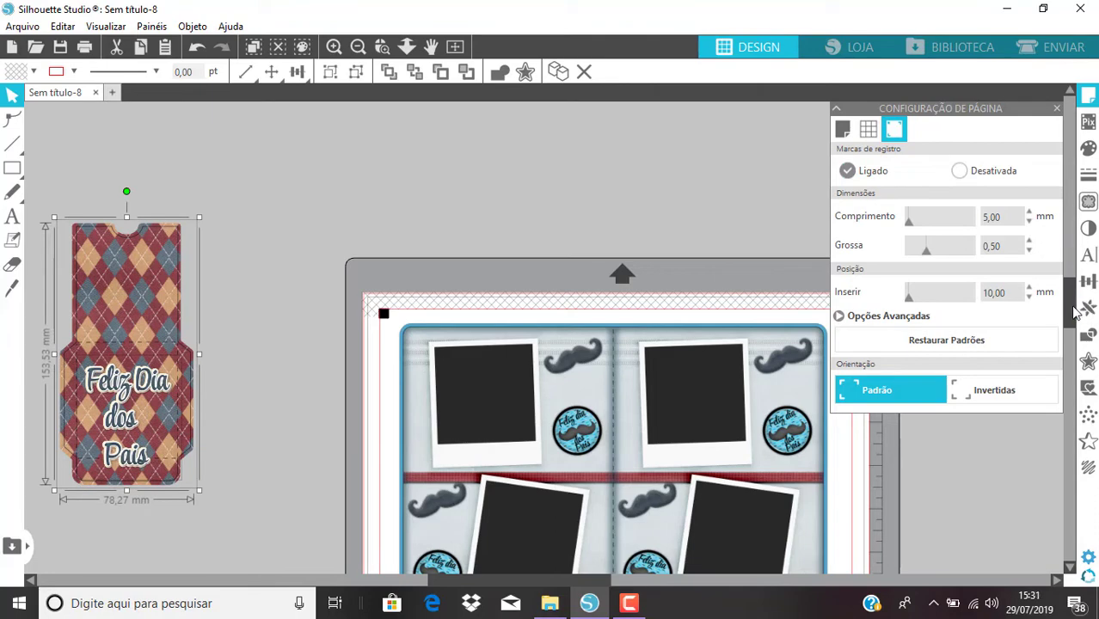
Add the 12 pt caption "Meu Super Herói" on the white border below the lower-left polaroid's photo area on the inner page
scroll(1086, 335, "down", 2)
scroll(1087, 336, "down", 4)
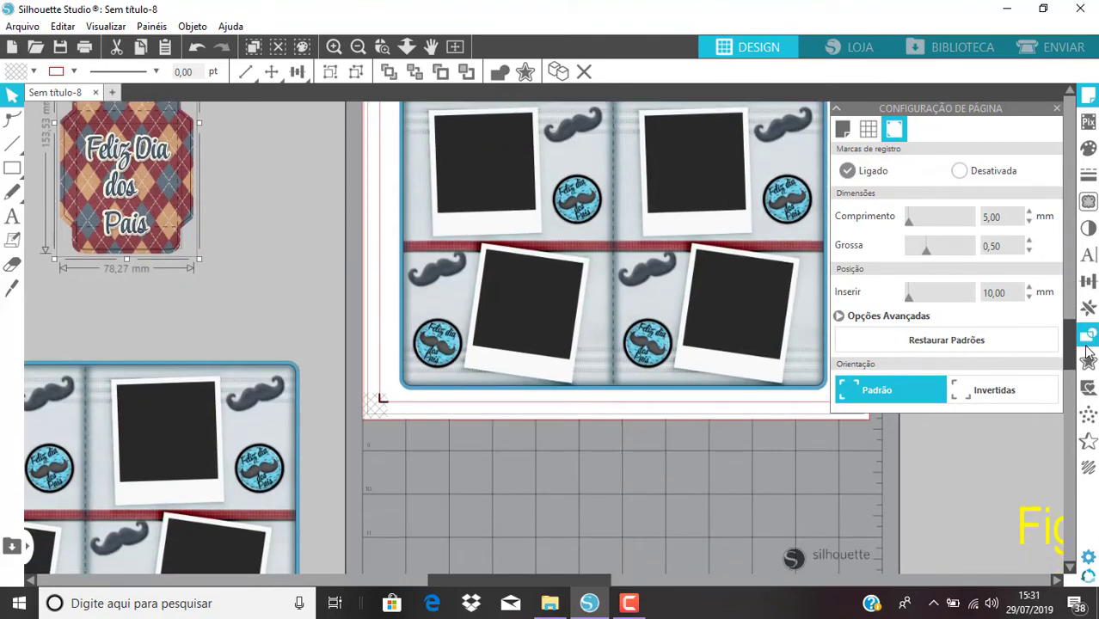
scroll(762, 481, "up", 4)
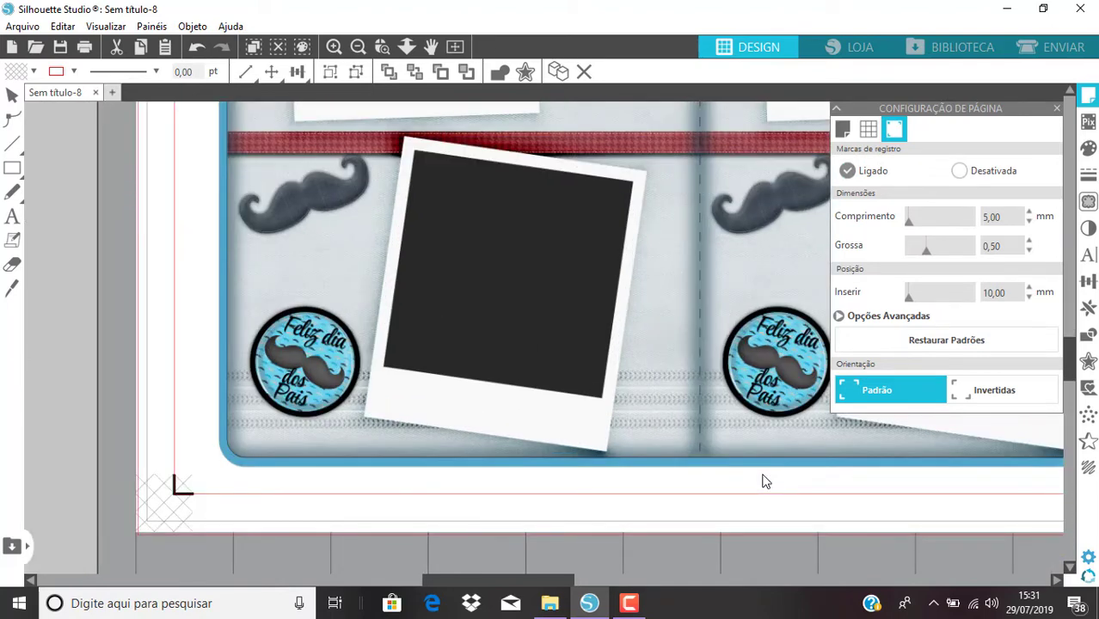
scroll(762, 481, "up", 1)
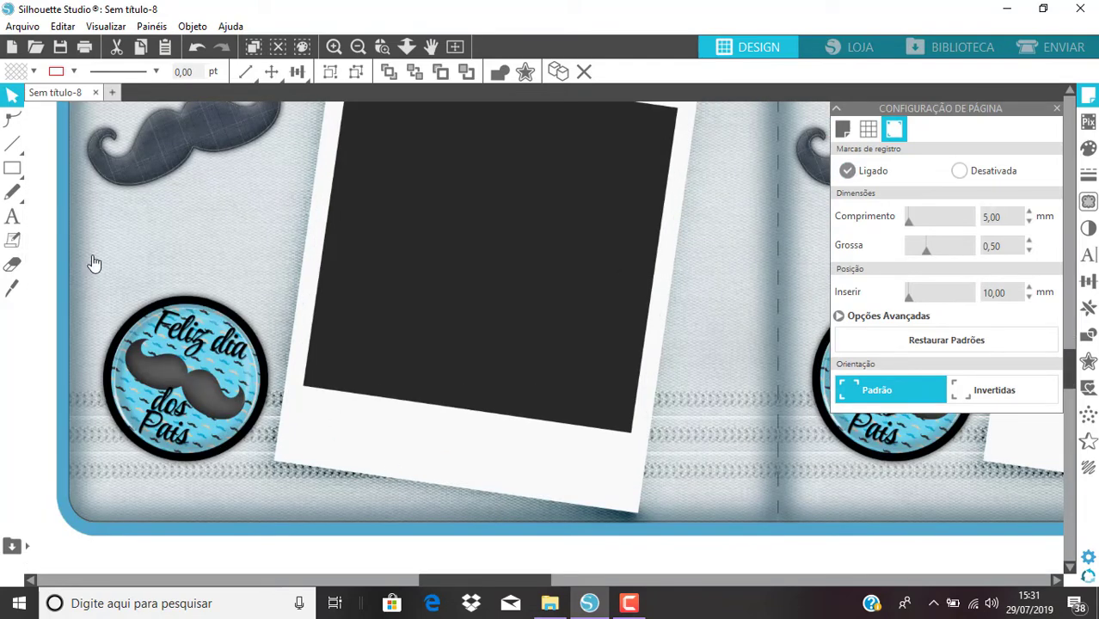
left_click(14, 216)
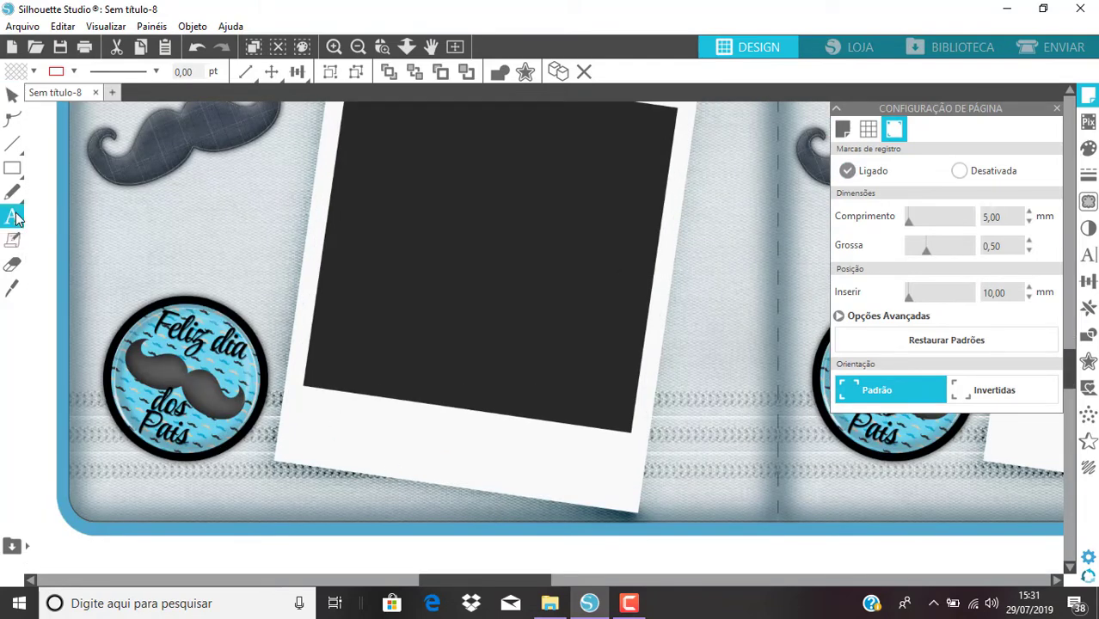
left_click(341, 441)
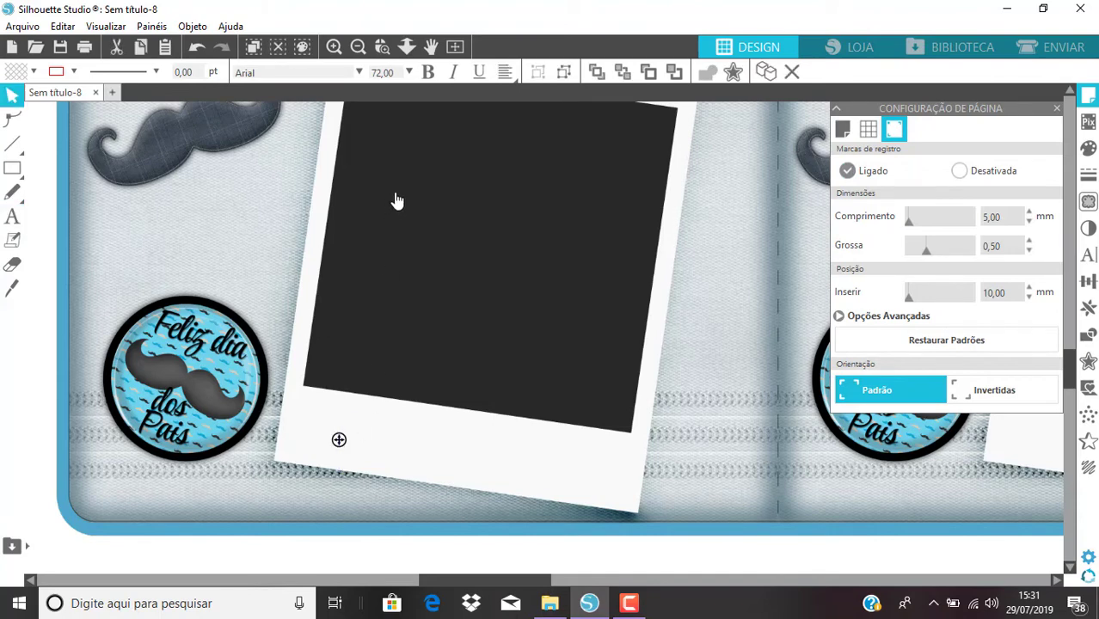
left_click(410, 72)
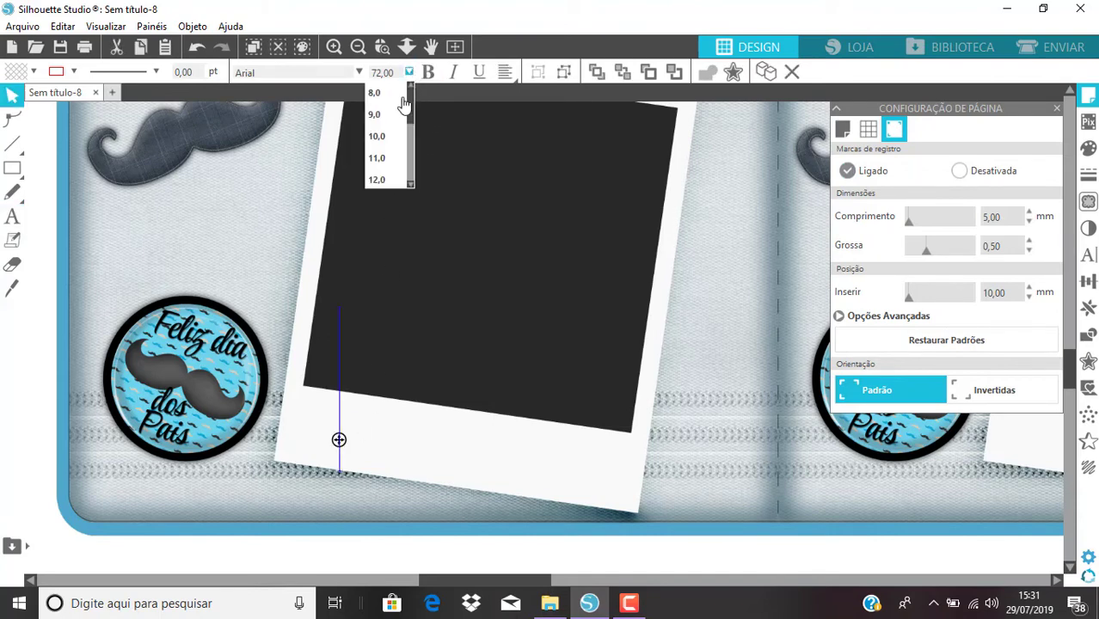
left_click(378, 179)
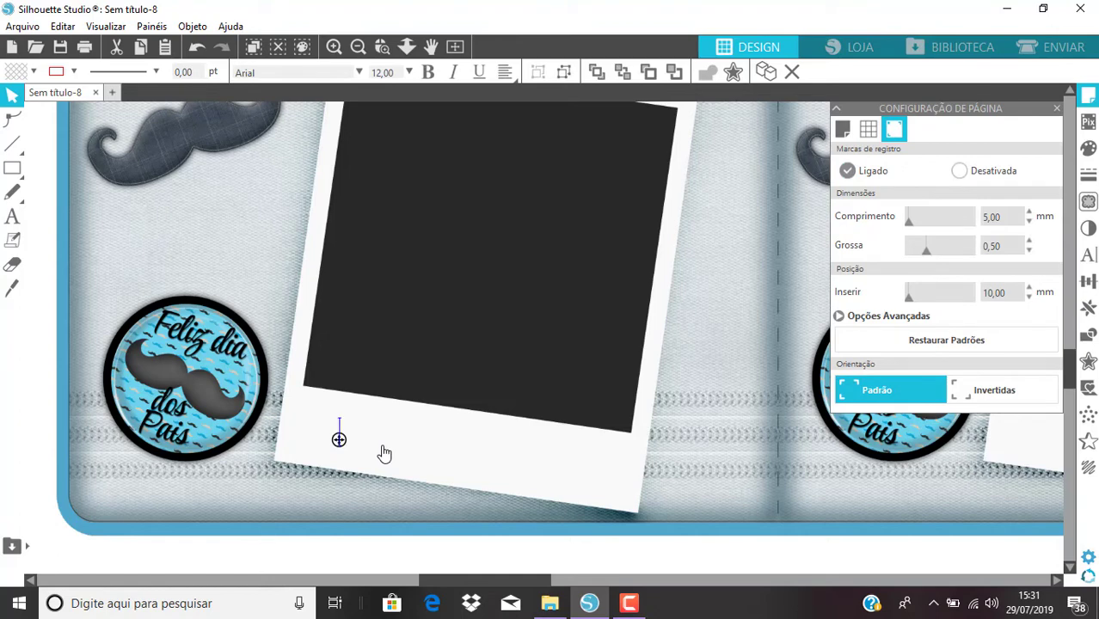
type("Meu ")
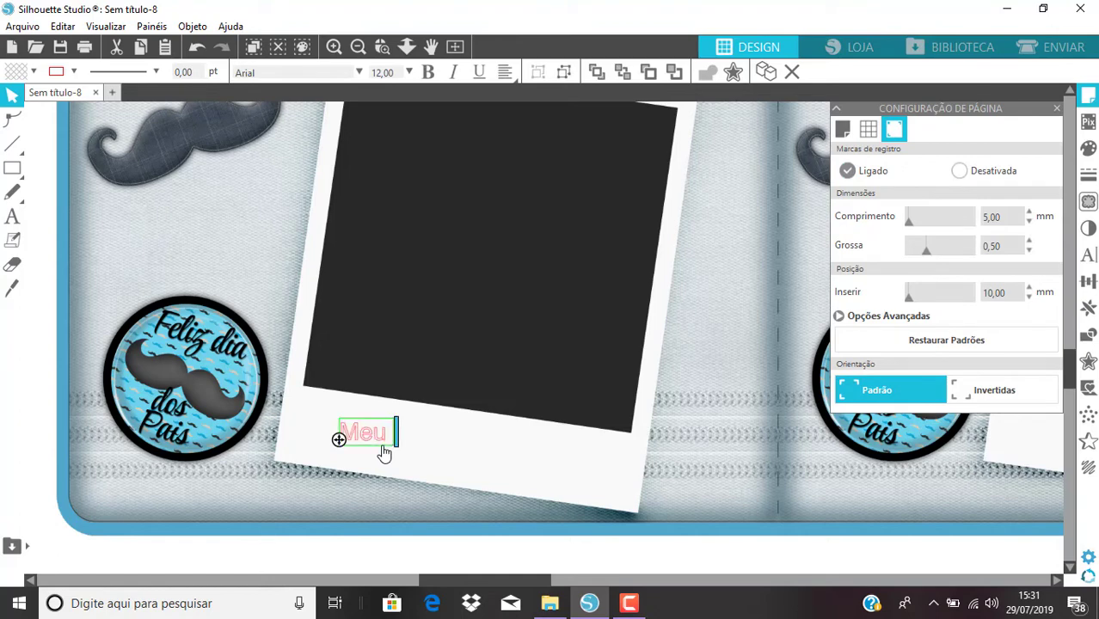
type("Super")
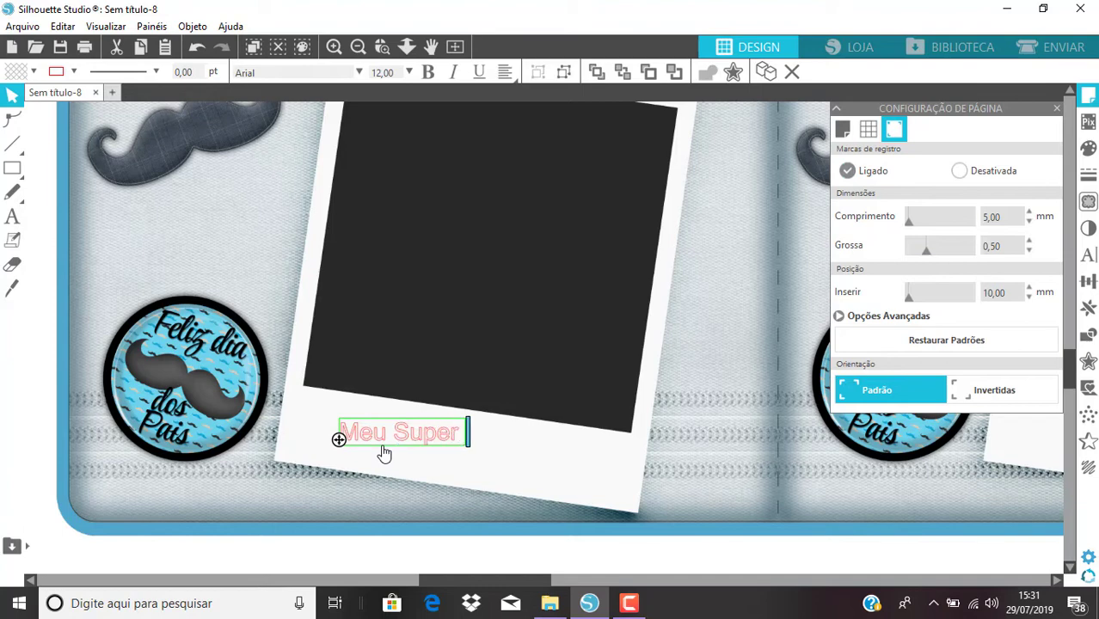
type(" G")
key("BackSpace")
type("Her")
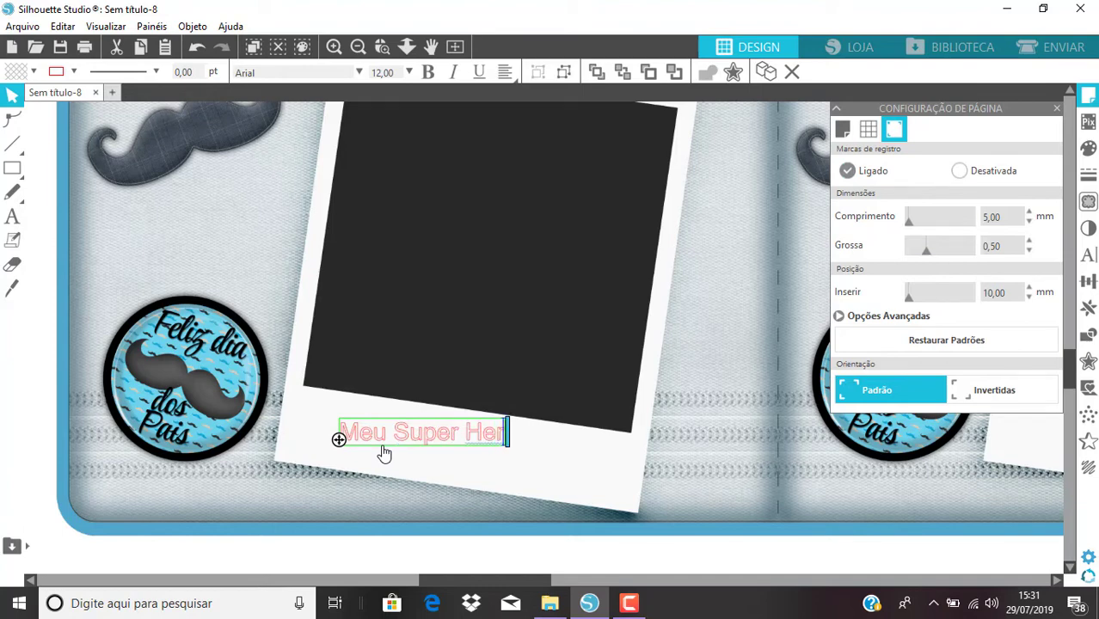
type("ói")
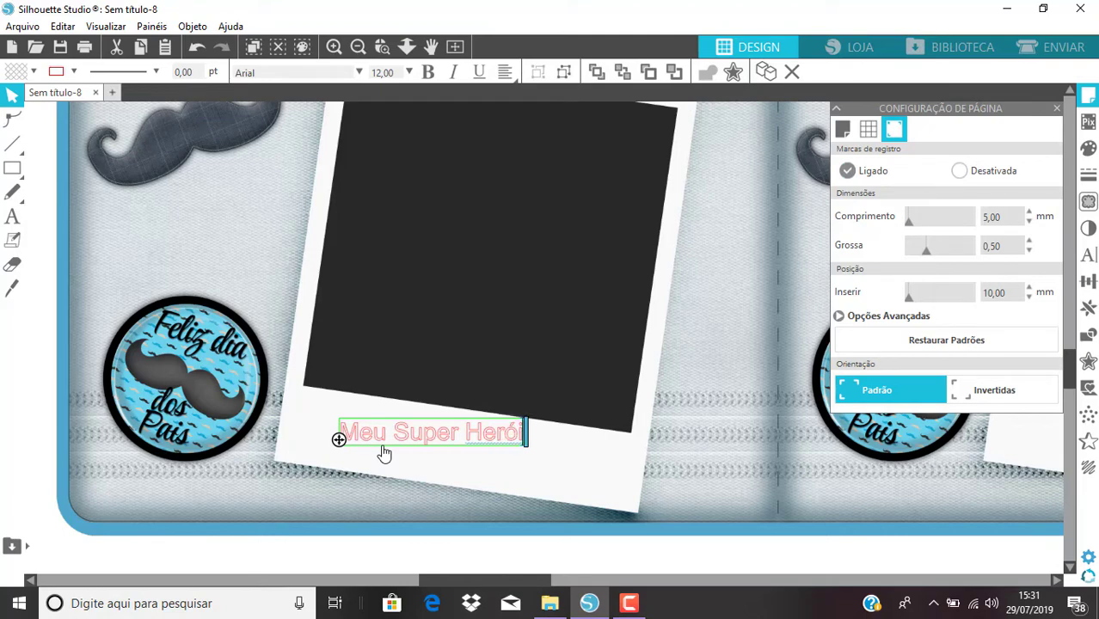
left_click(540, 470)
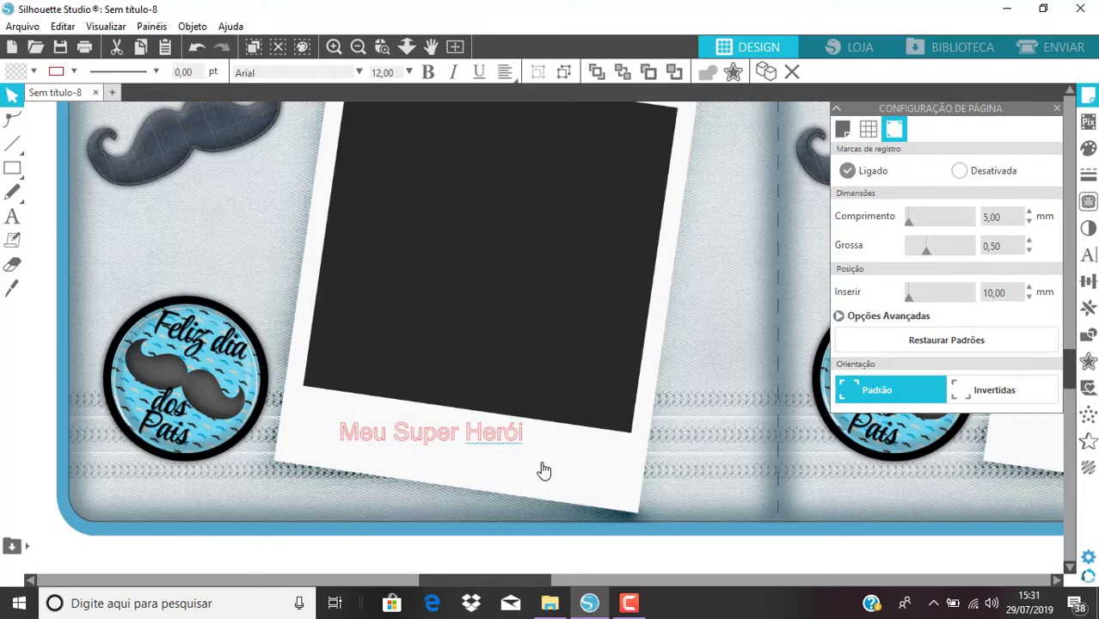
Fill the "Meu Super Herói" caption with dark grey and set its font to Nexa Rust Script L
left_click(499, 433)
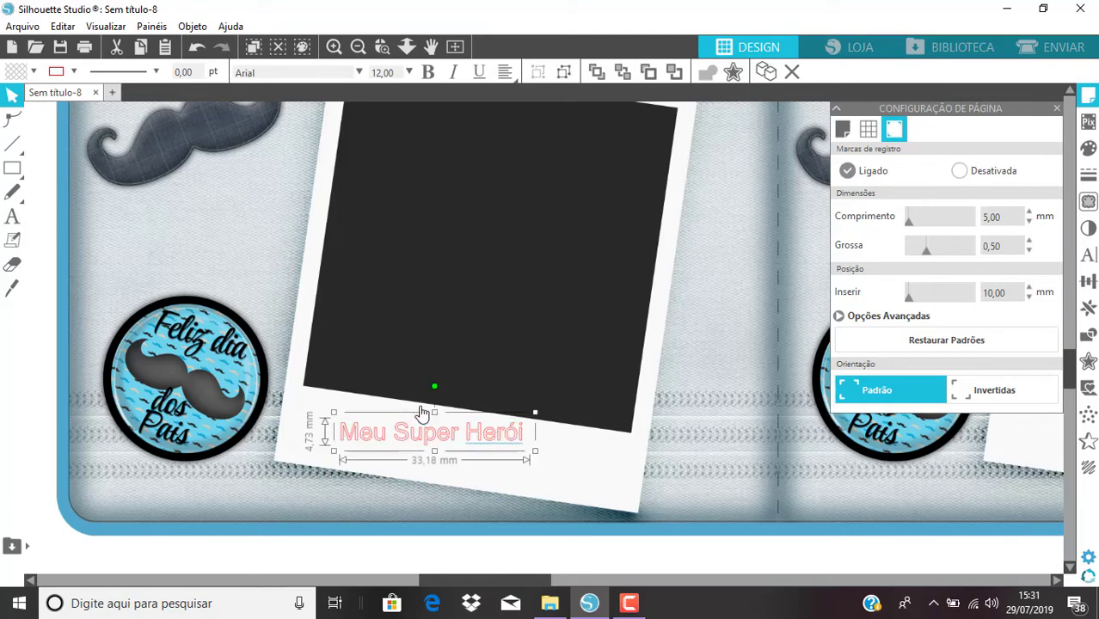
left_click(33, 72)
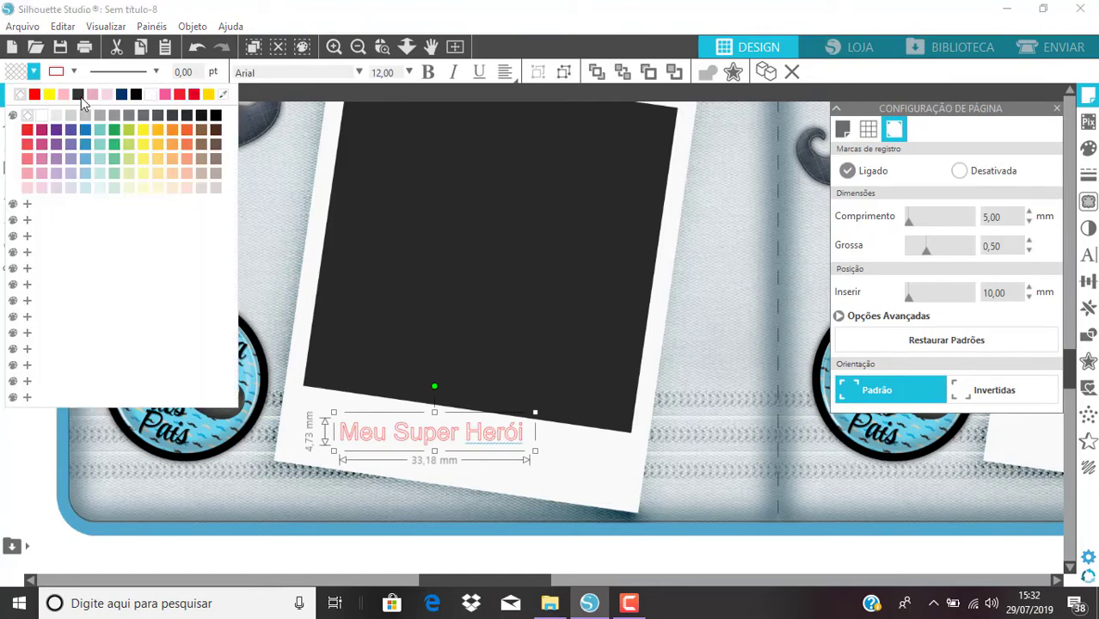
left_click(81, 98)
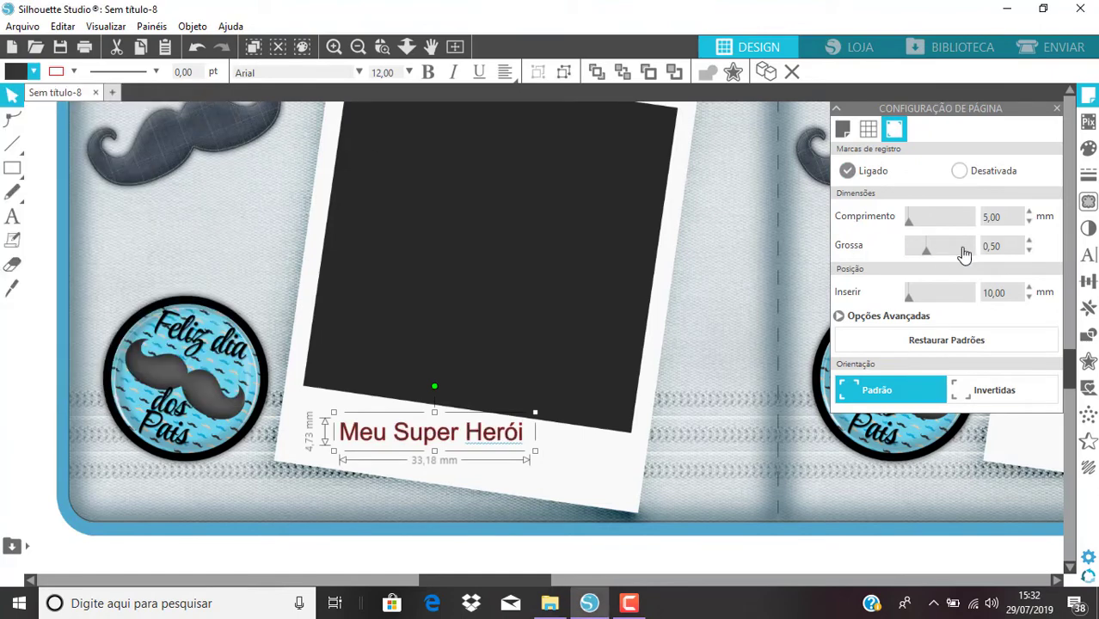
left_click(1089, 255)
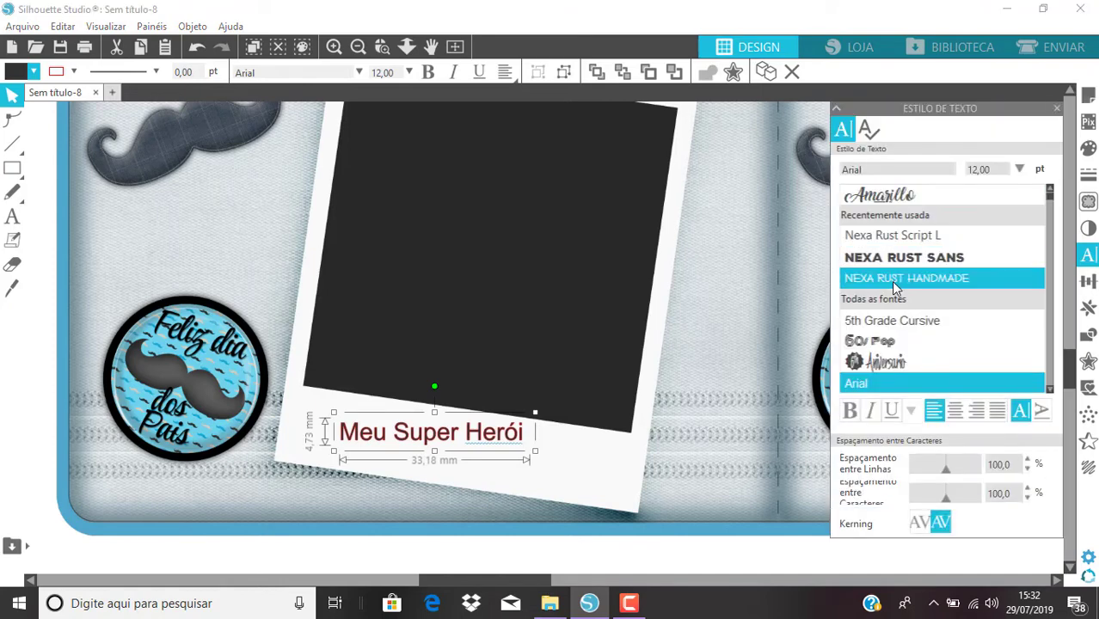
left_click(889, 246)
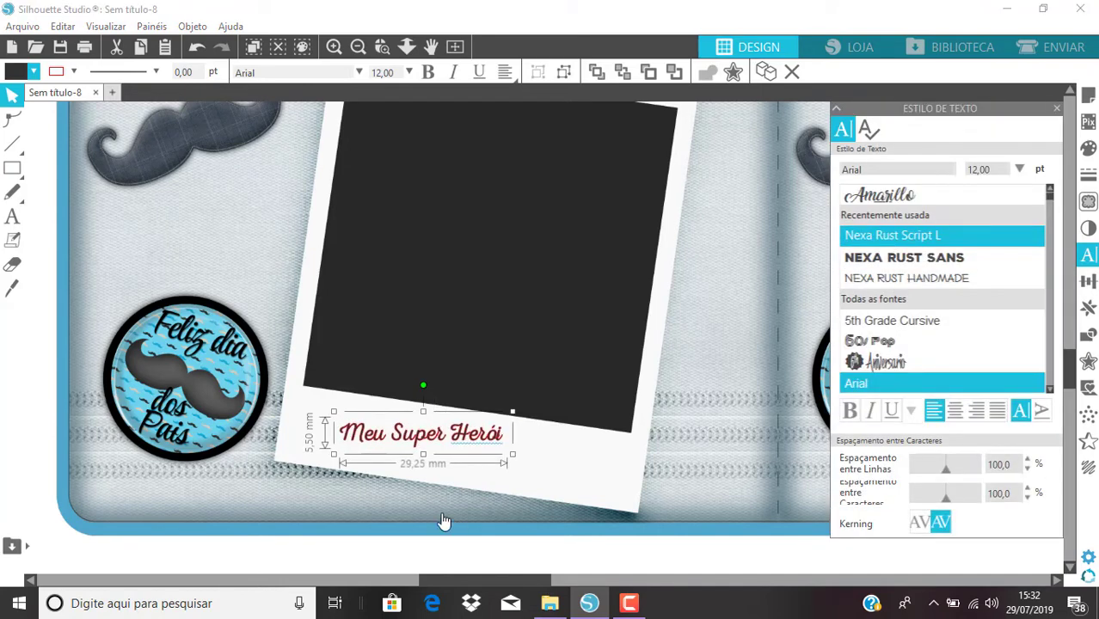
Sample the polaroid's dark photo area as the colour for the caption's fill and outline
left_click(35, 72)
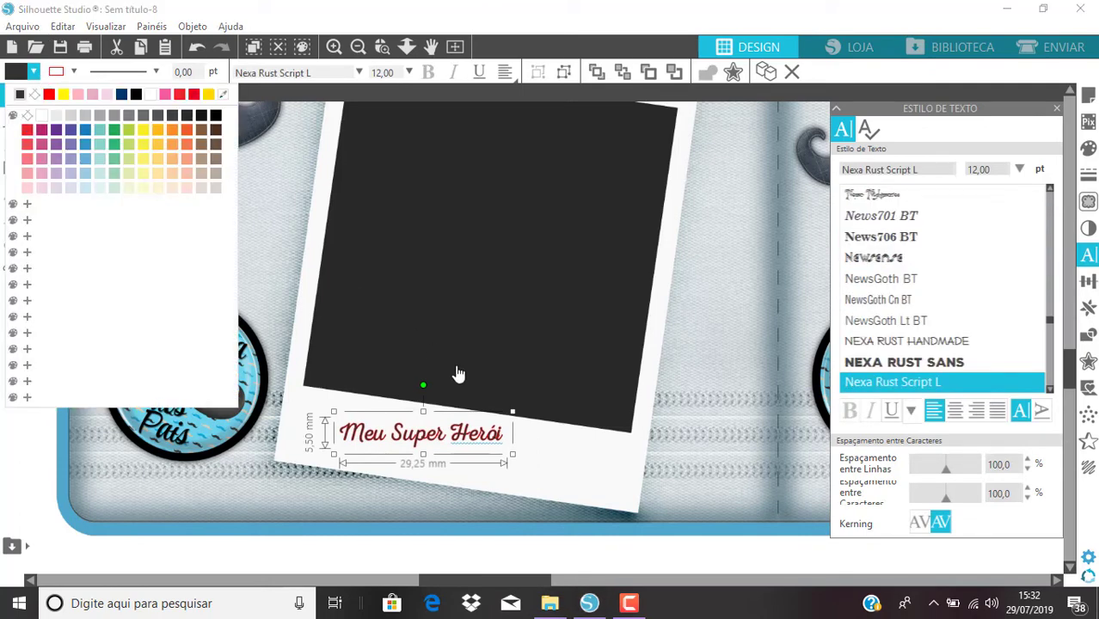
left_click(506, 423)
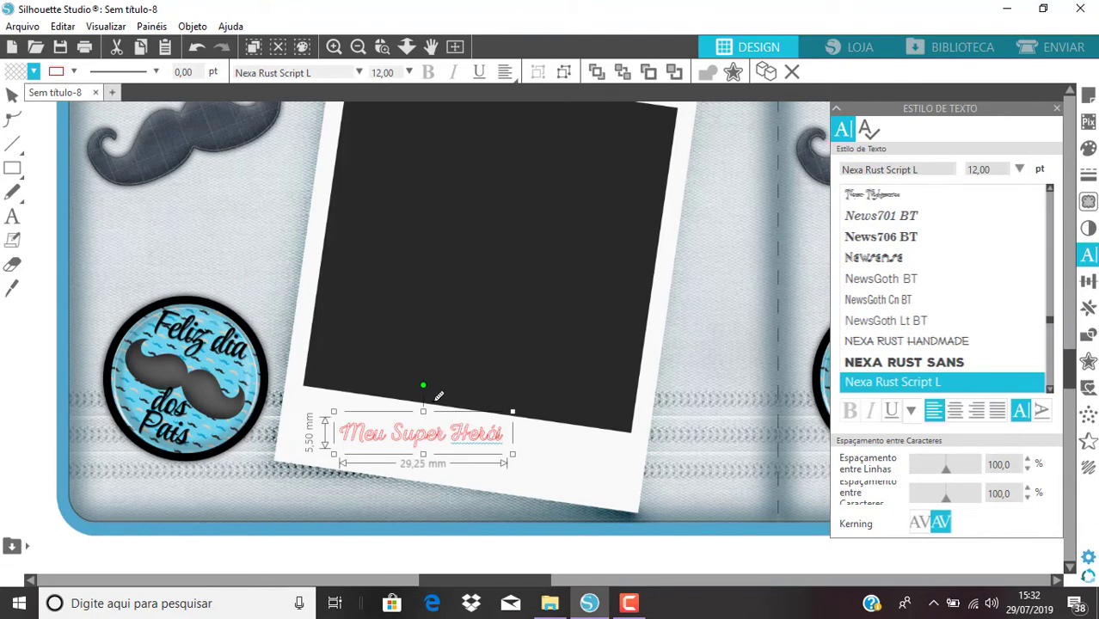
left_click(74, 72)
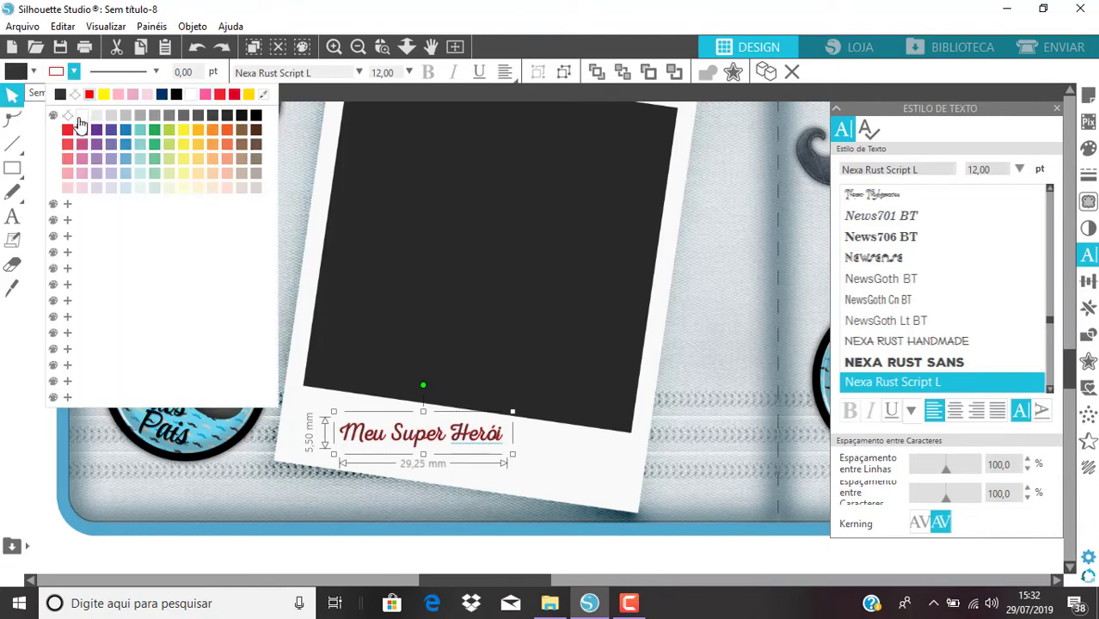
left_click(526, 410)
Rotate the caption to match the polaroid's tilt and enlarge it to about 43 mm wide
left_click_drag(423, 387, 430, 387)
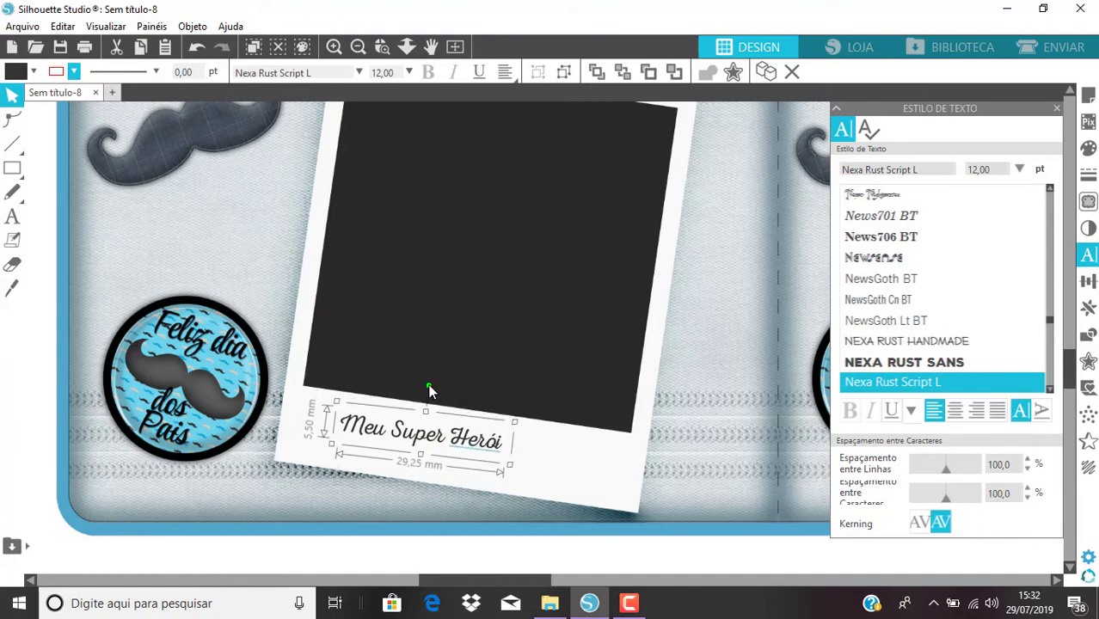
left_click_drag(509, 466, 582, 502)
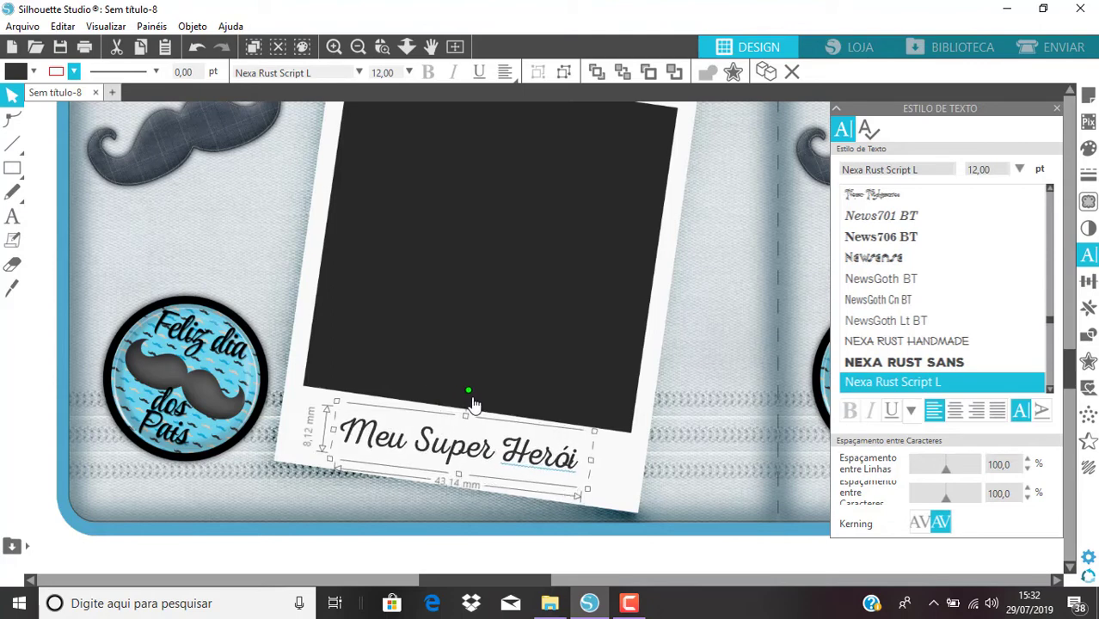
Fine-tune the "Meu Super Herói" caption's rotation and nudge it slightly left to centre it on the polaroid's white border
left_click_drag(468, 391, 470, 392)
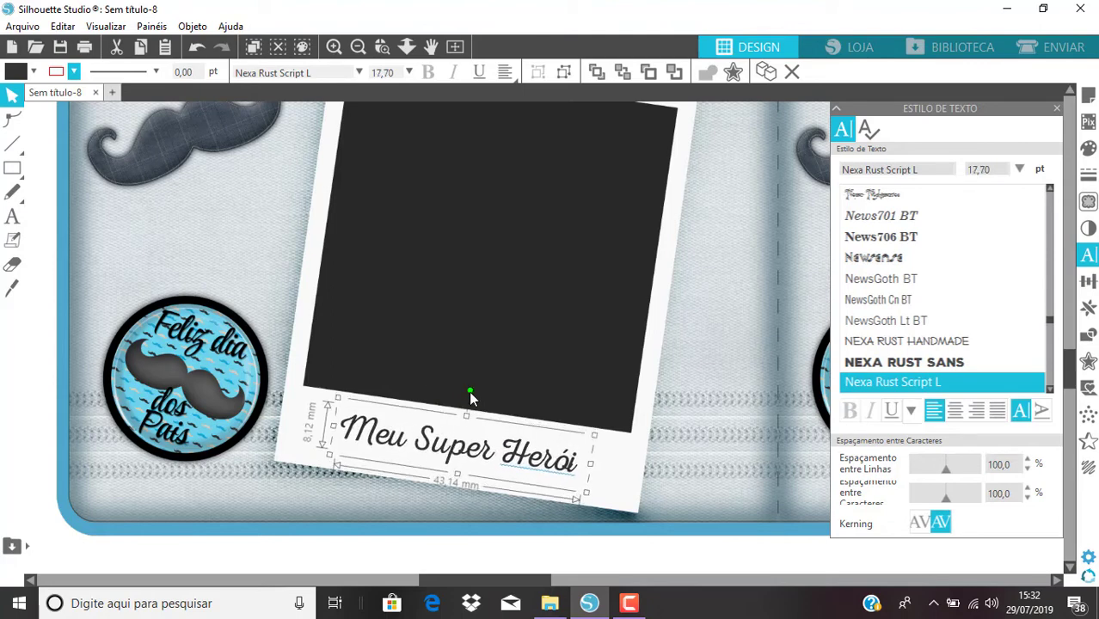
left_click_drag(552, 477, 548, 477)
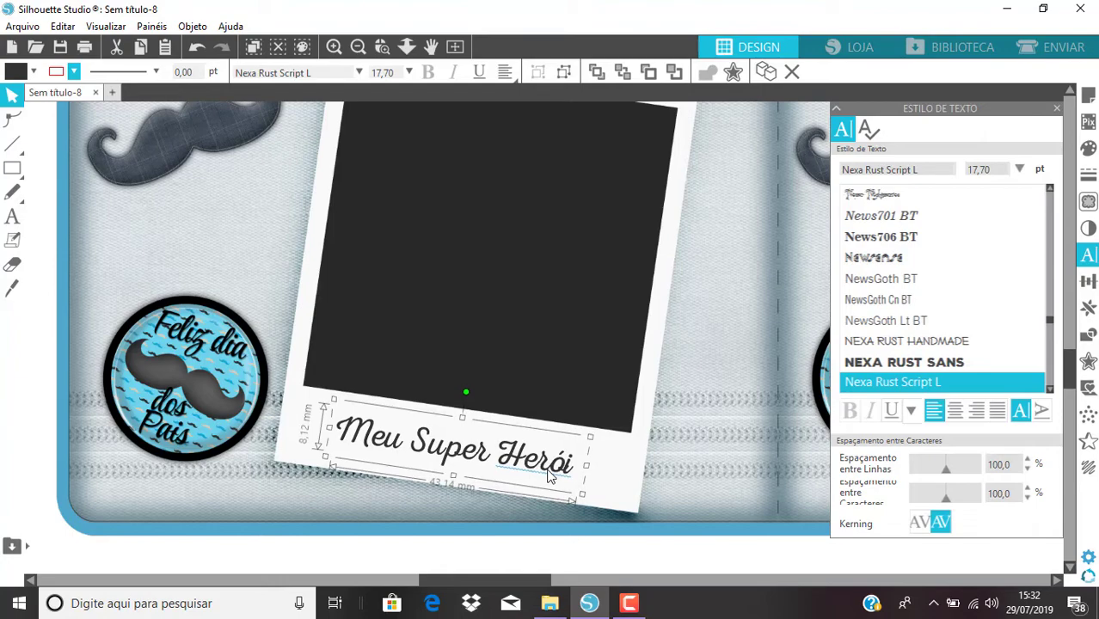
left_click(710, 548)
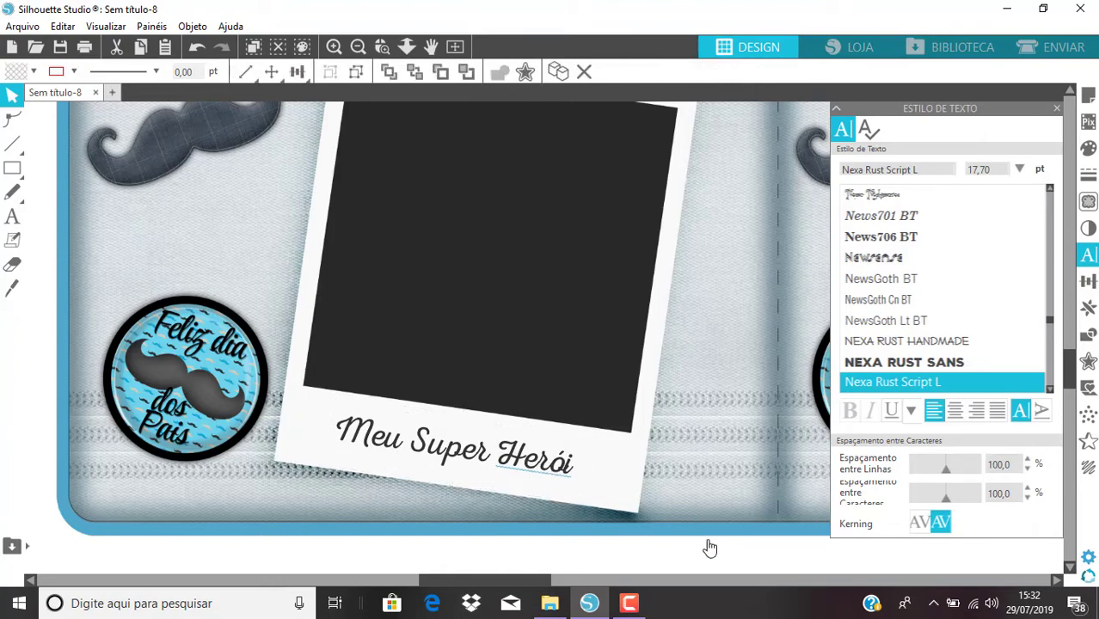
Move the "Meu Super Herói" caption down off the photo area onto the polaroid's white border, and deselect it
scroll(710, 548, "down", 1)
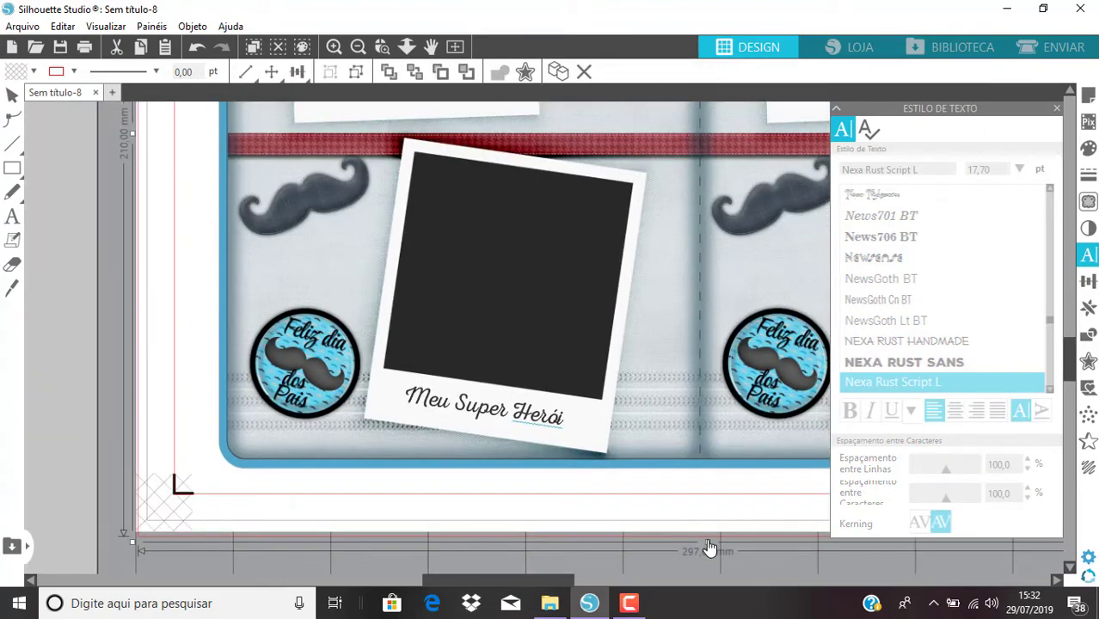
scroll(710, 548, "down", 1)
scroll(710, 548, "down", 1)
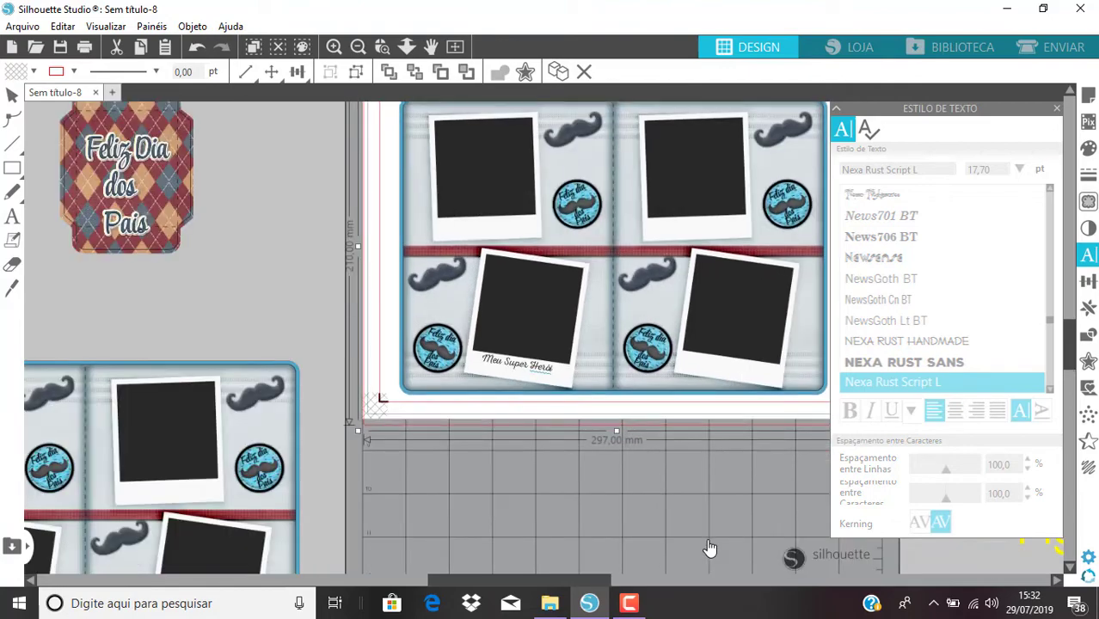
scroll(710, 548, "down", 1)
scroll(709, 548, "down", 1)
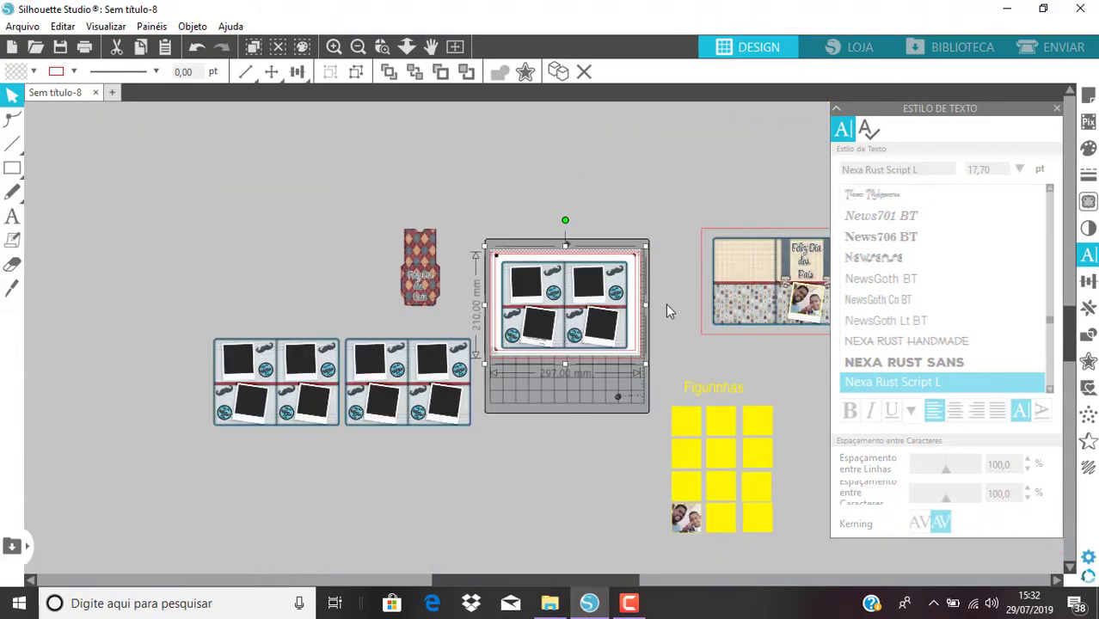
left_click(667, 305)
scroll(666, 303, "up", 3)
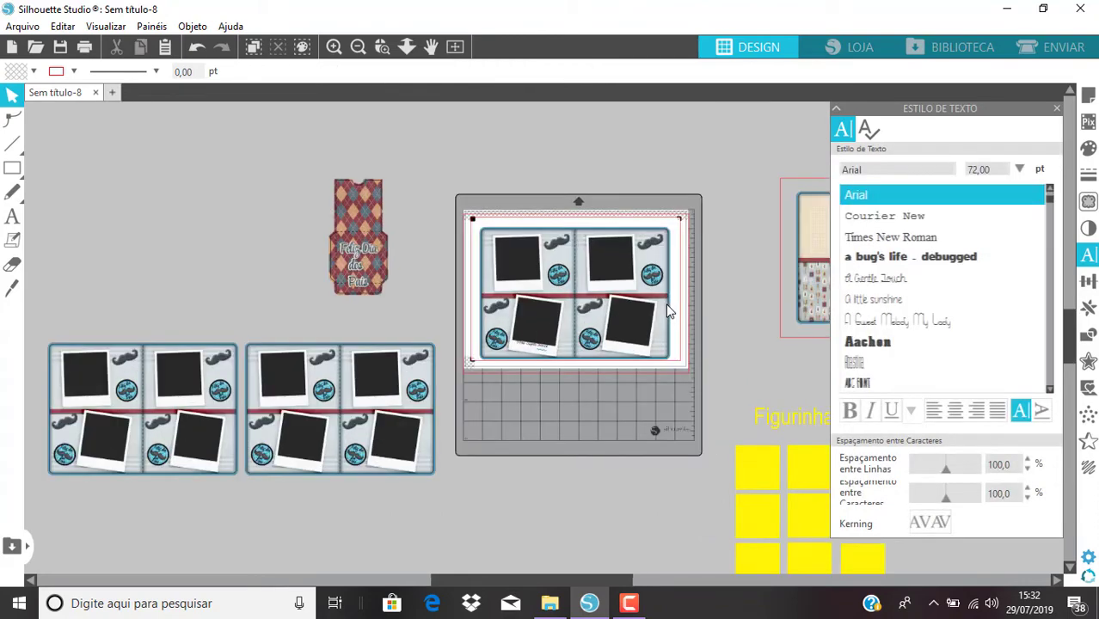
scroll(666, 303, "up", 2)
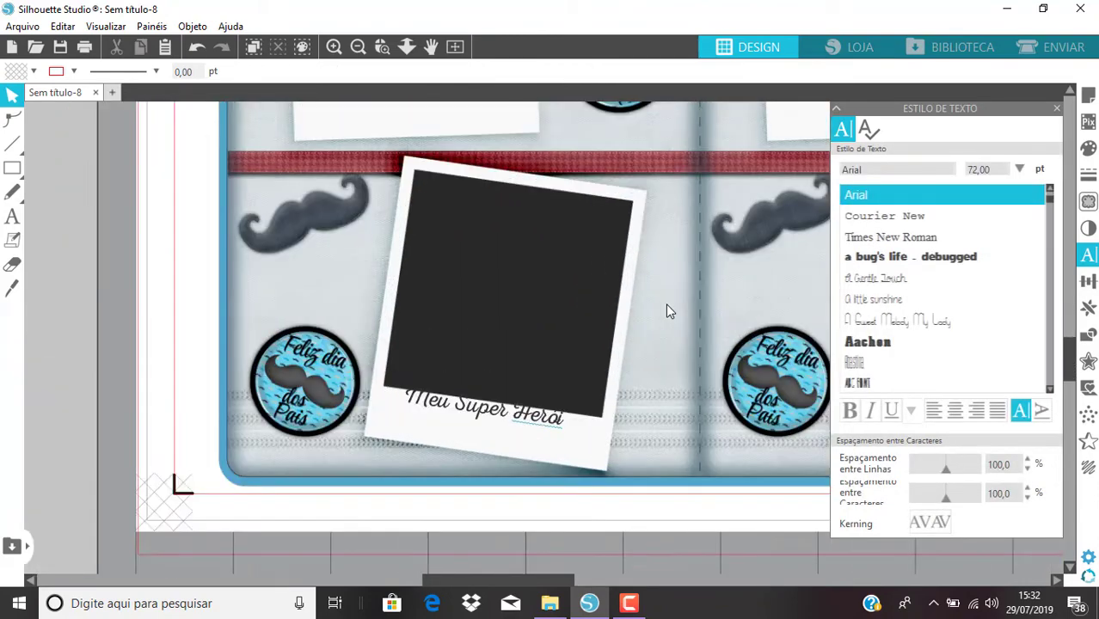
mouse_move(527, 428)
left_mouse_down()
mouse_move(526, 447)
mouse_move(522, 439)
left_mouse_up()
key("Escape")
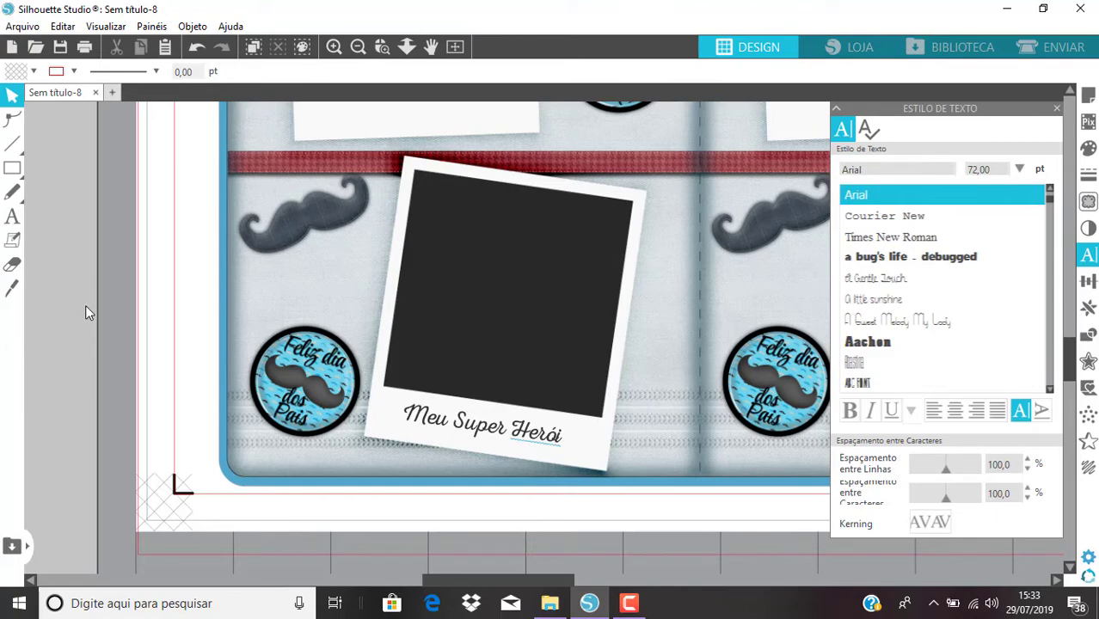
scroll(85, 306, "down", 3)
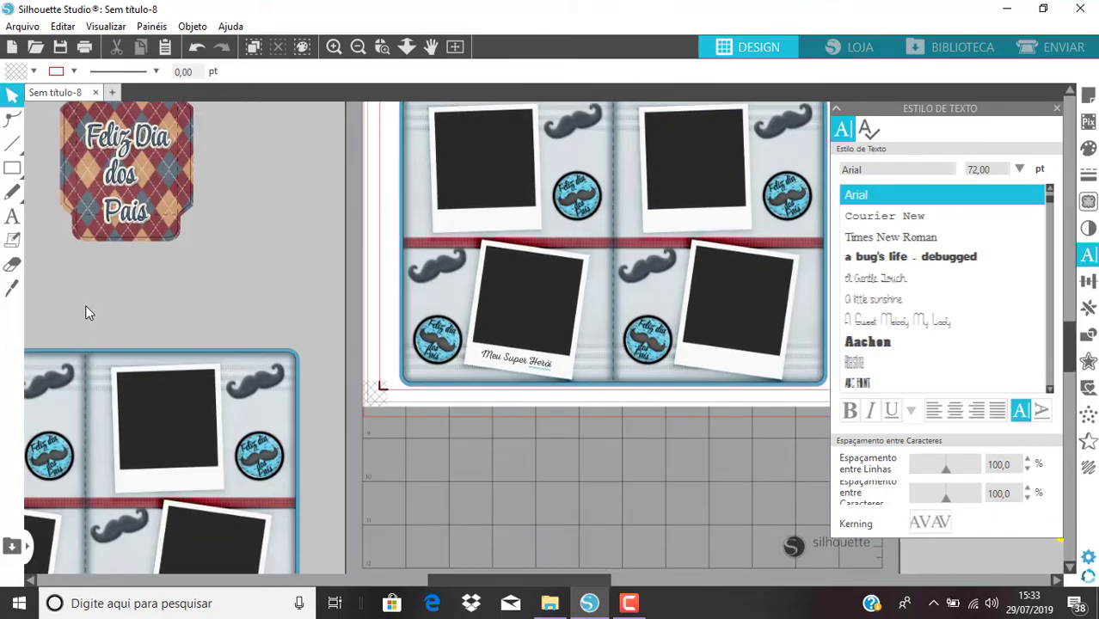
scroll(85, 313, "down", 2)
scroll(85, 313, "down", 1)
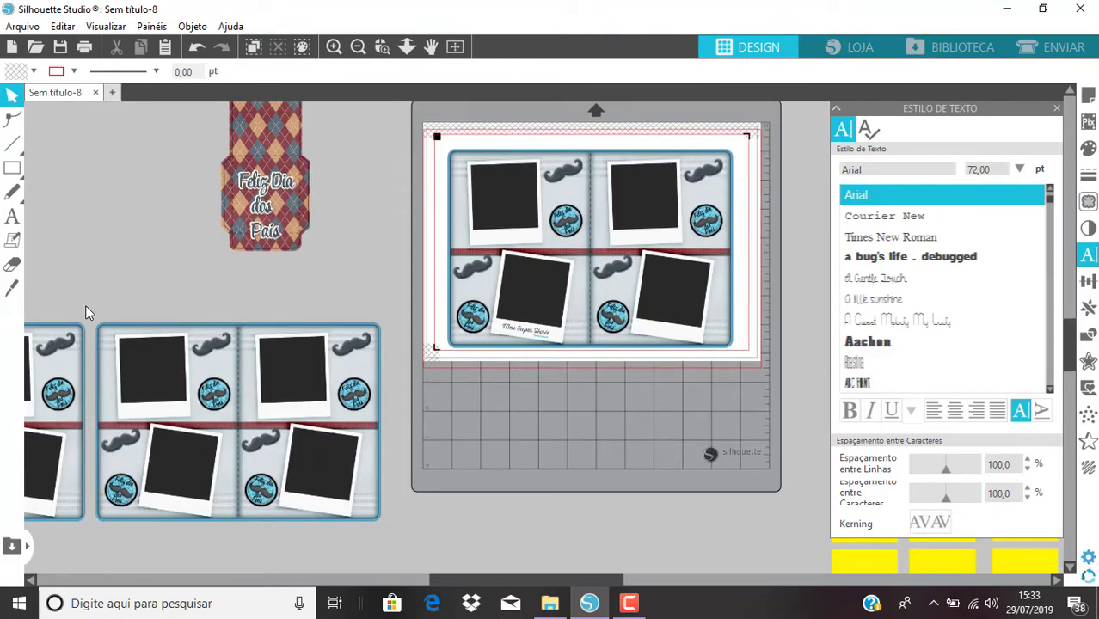
scroll(85, 313, "down", 4)
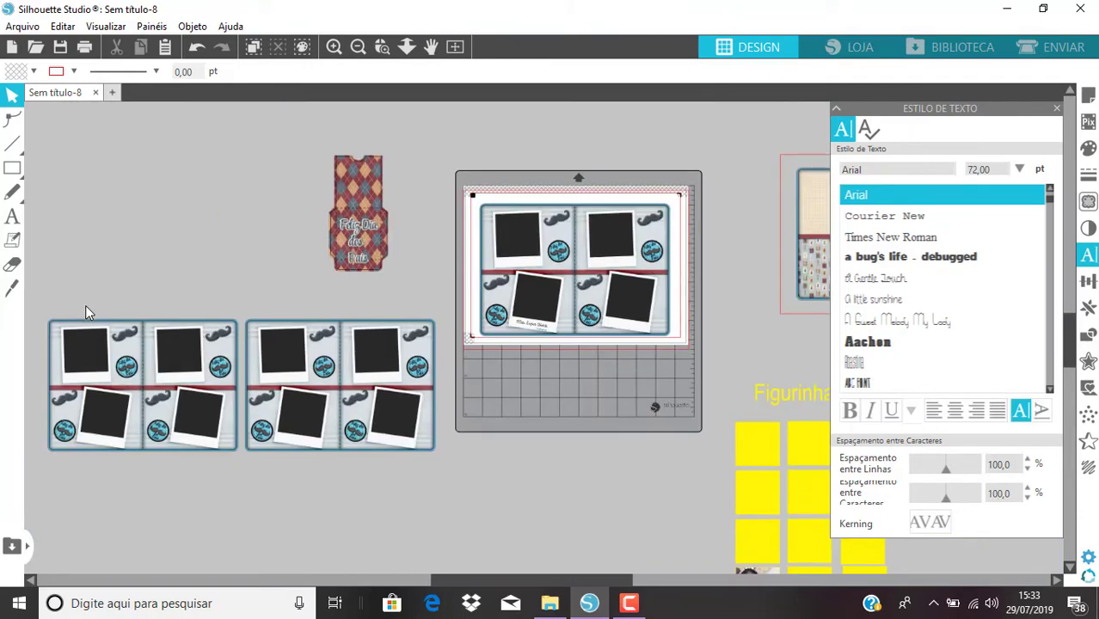